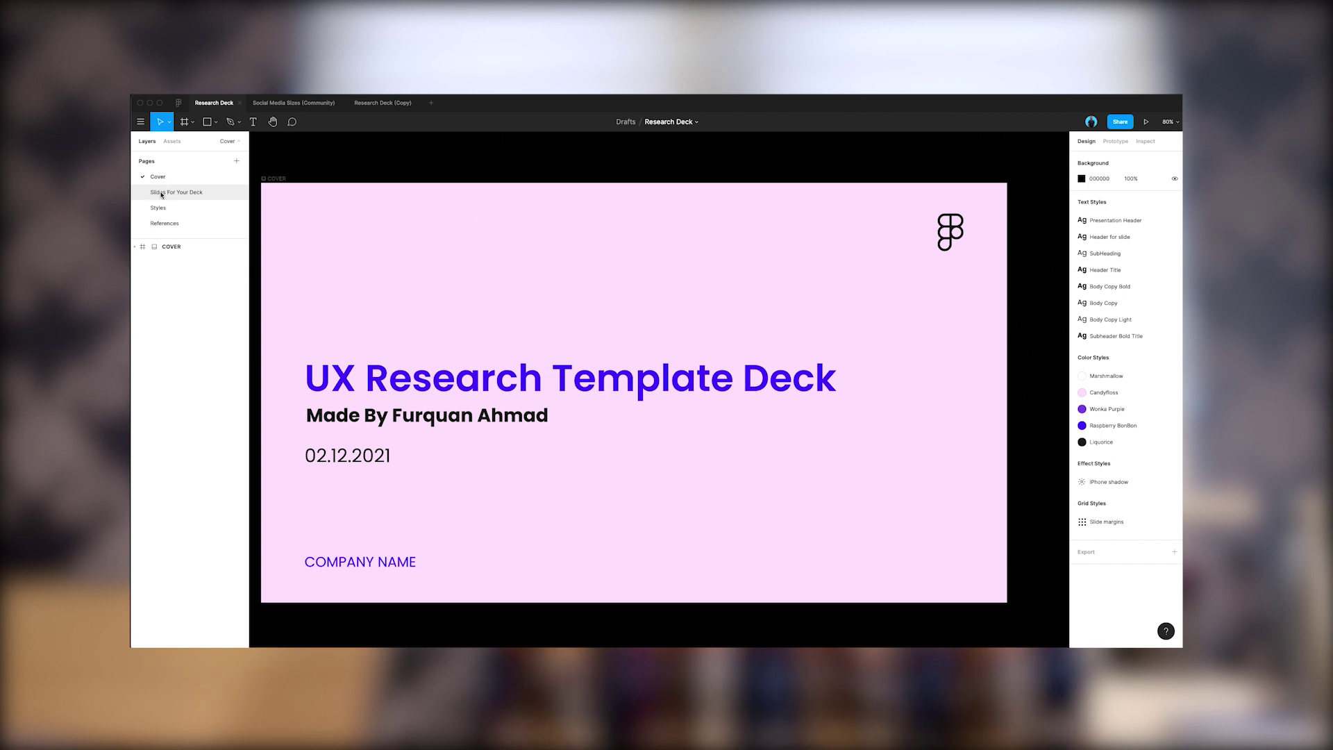
- Switch the Devices phone mockup on slide 10 to a different Apple iPhone model
scroll(484, 356, "down", 5)
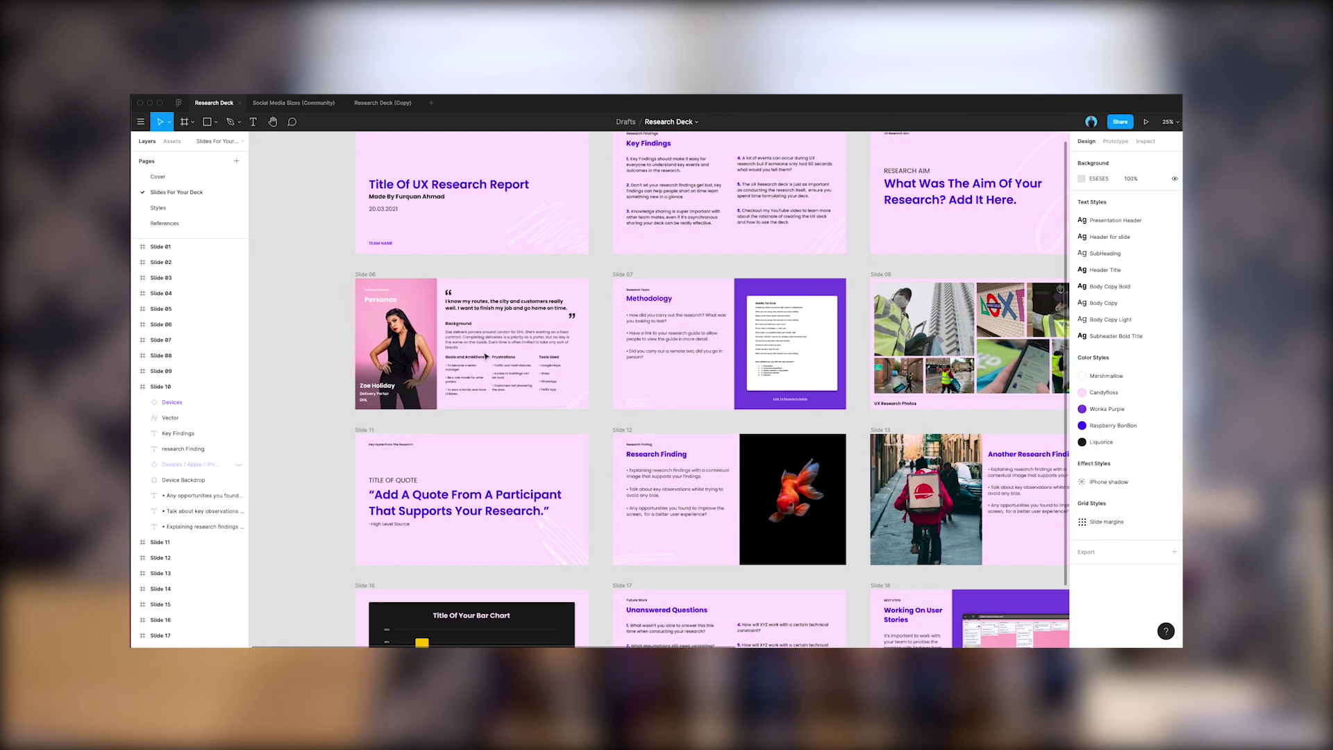
scroll(485, 356, "right", 5)
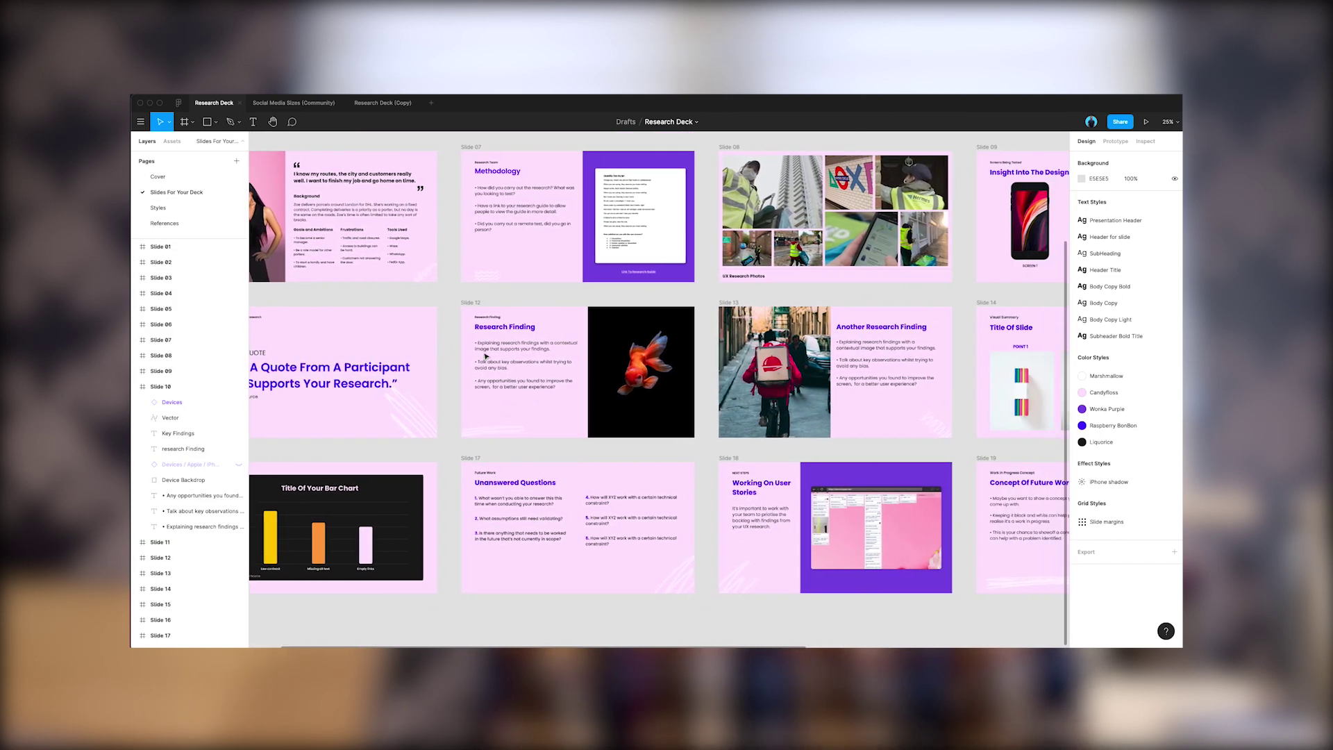
scroll(486, 357, "right", 5)
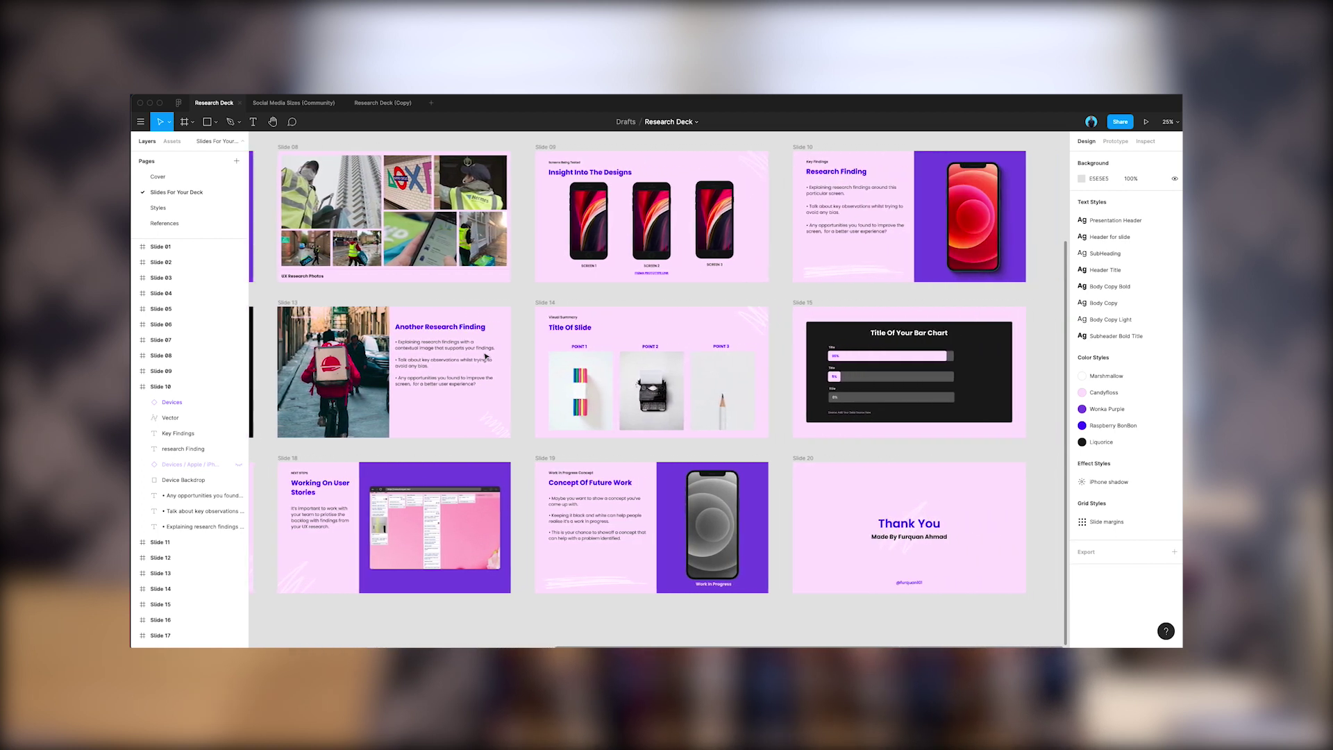
scroll(486, 356, "up", 4)
left_click(927, 385)
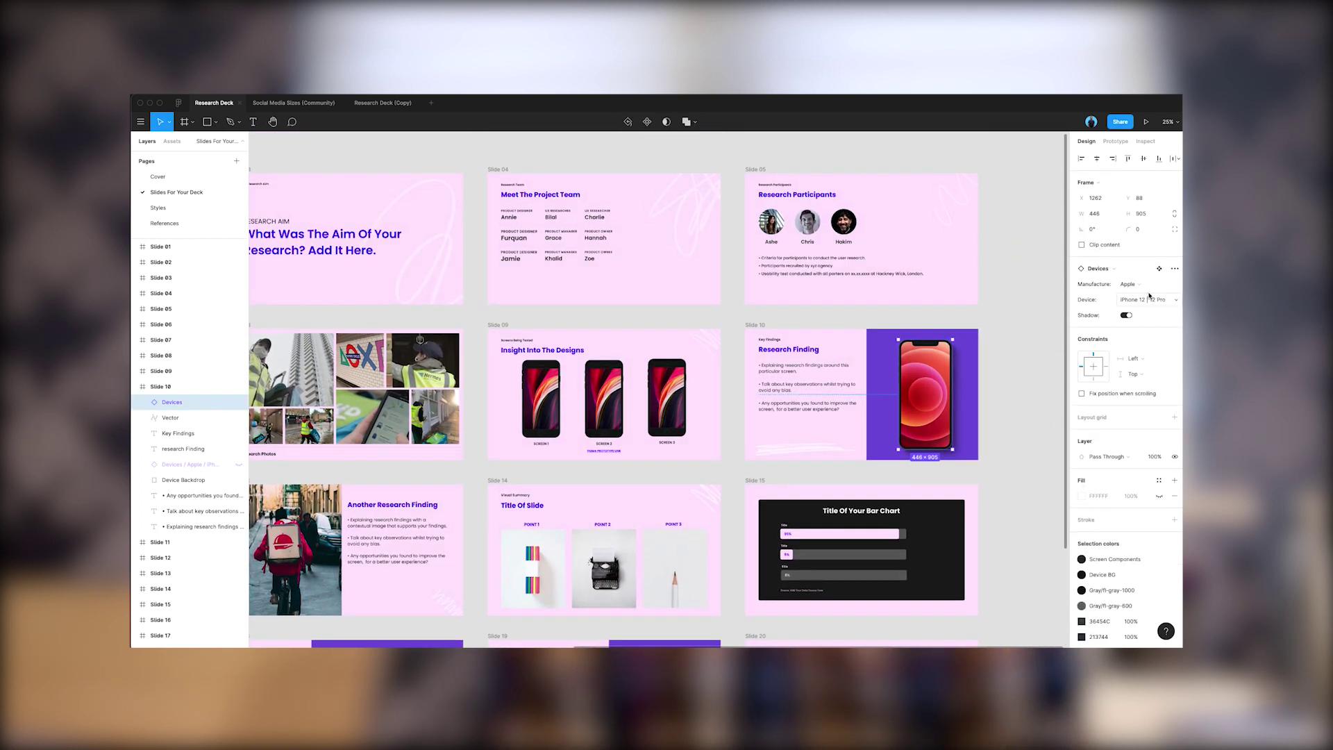
left_click(1139, 284)
left_click(1138, 289)
left_click(1138, 284)
left_click(1133, 268)
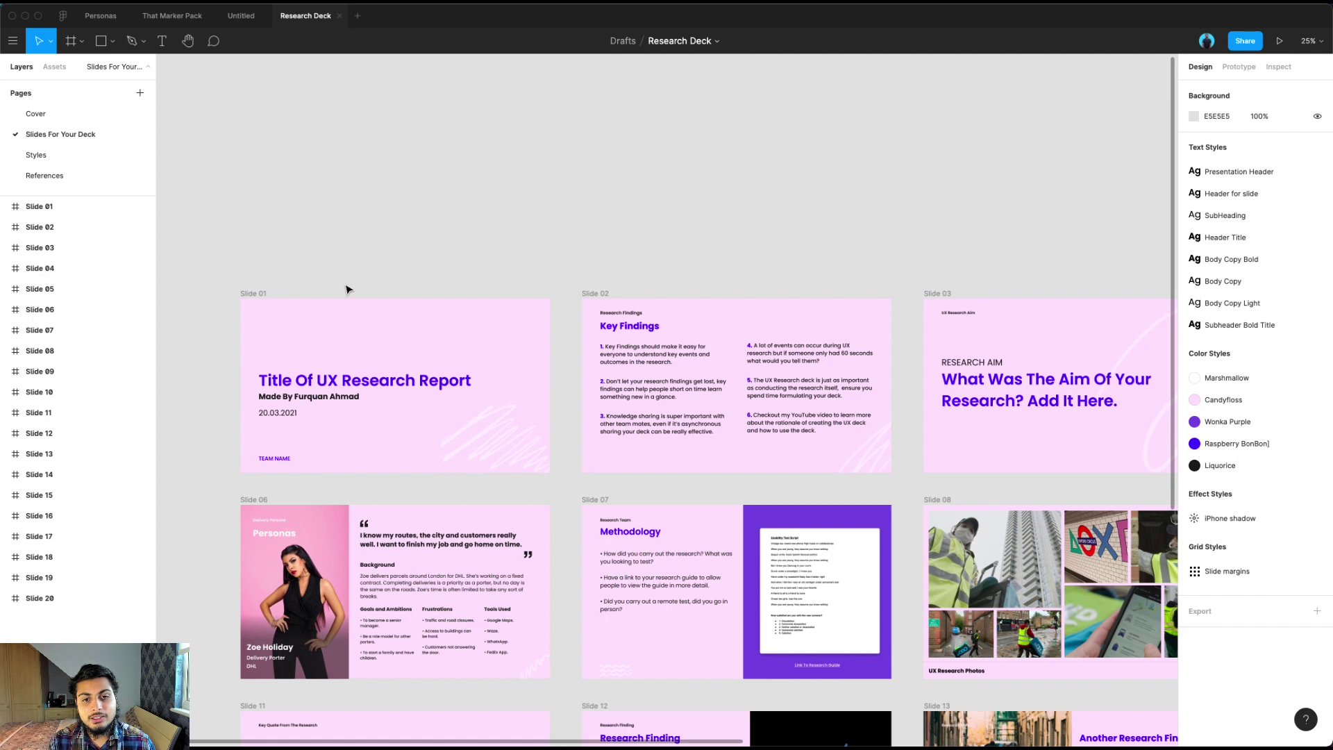
scroll(348, 289, "right", 2)
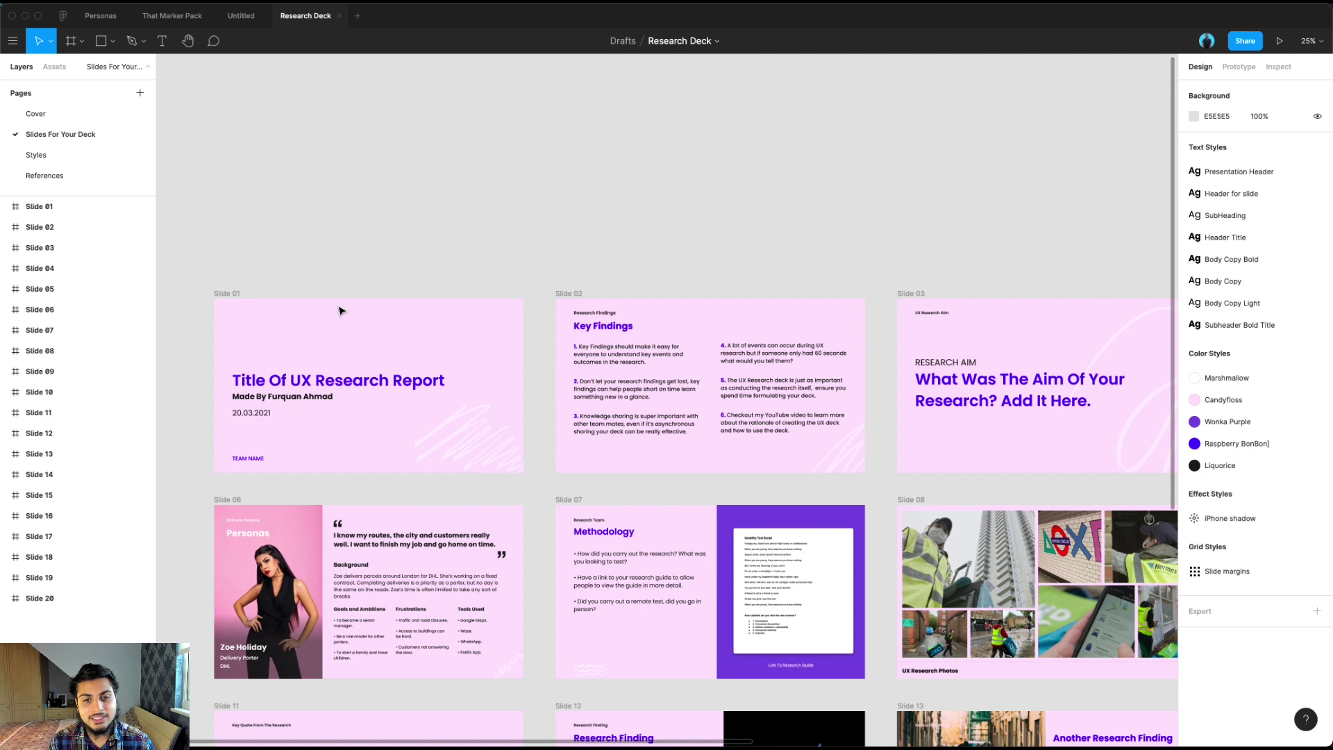
scroll(340, 328, "down", 3)
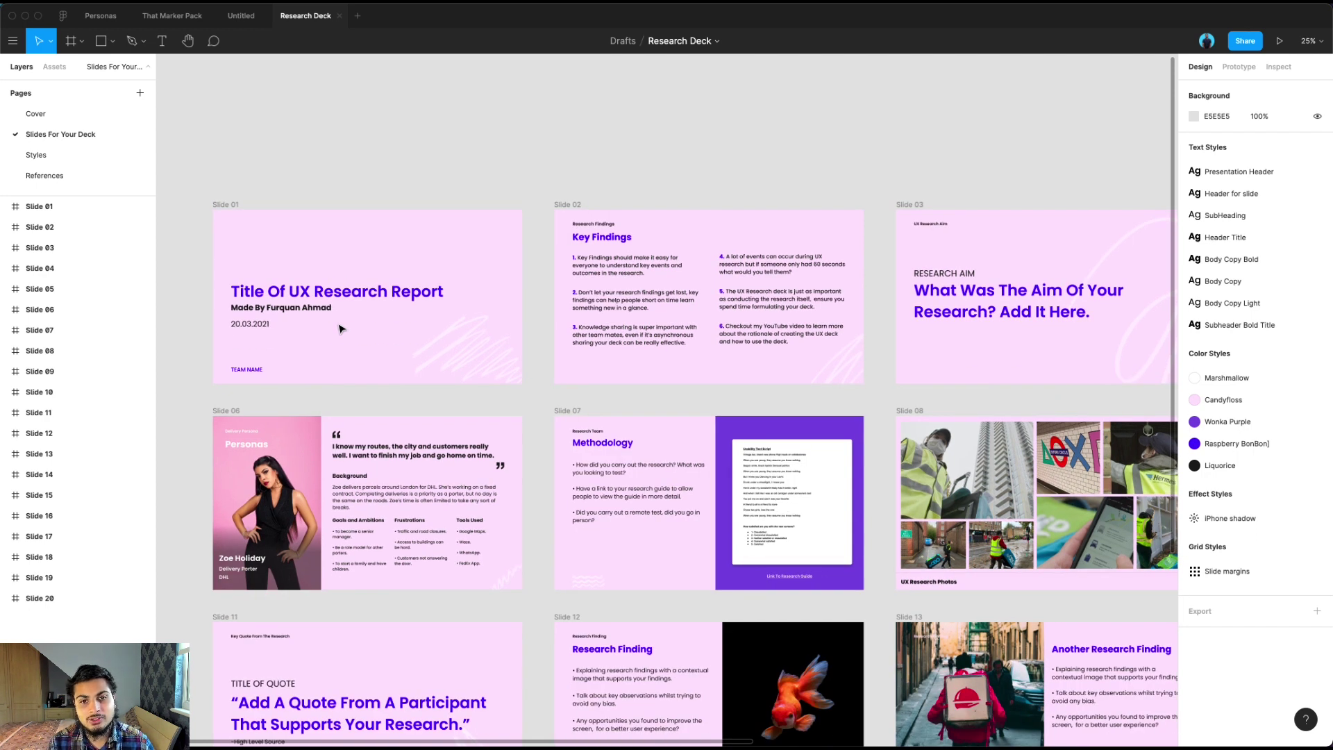
scroll(340, 328, "up", 1)
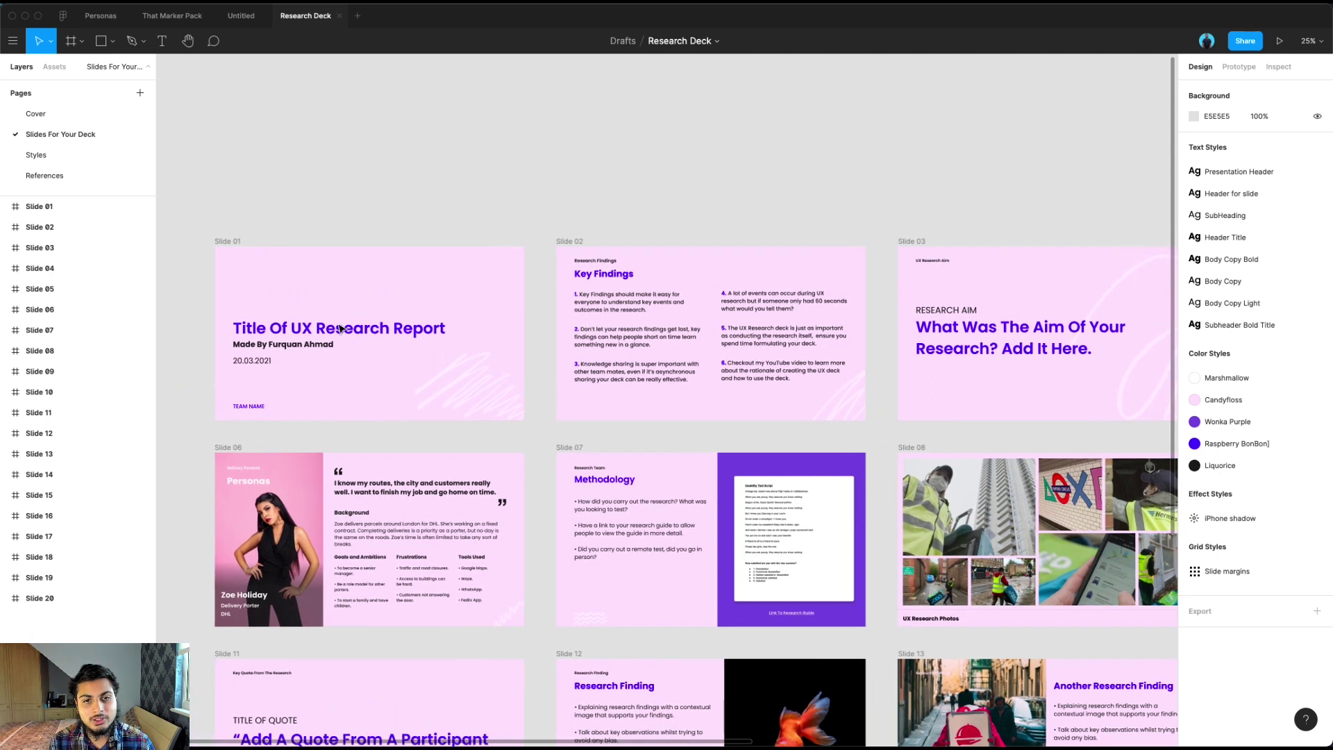
scroll(341, 330, "up", 1)
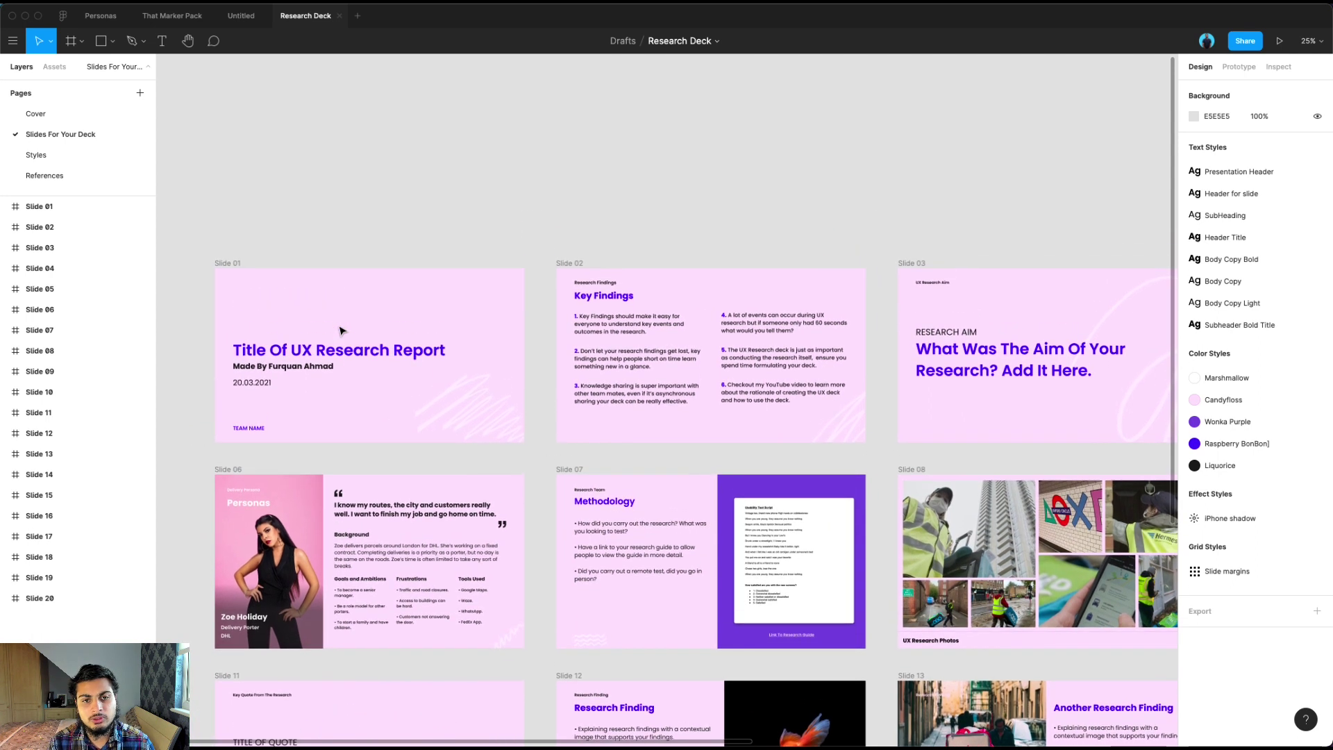
scroll(340, 330, "right", 2)
scroll(341, 330, "up", 1)
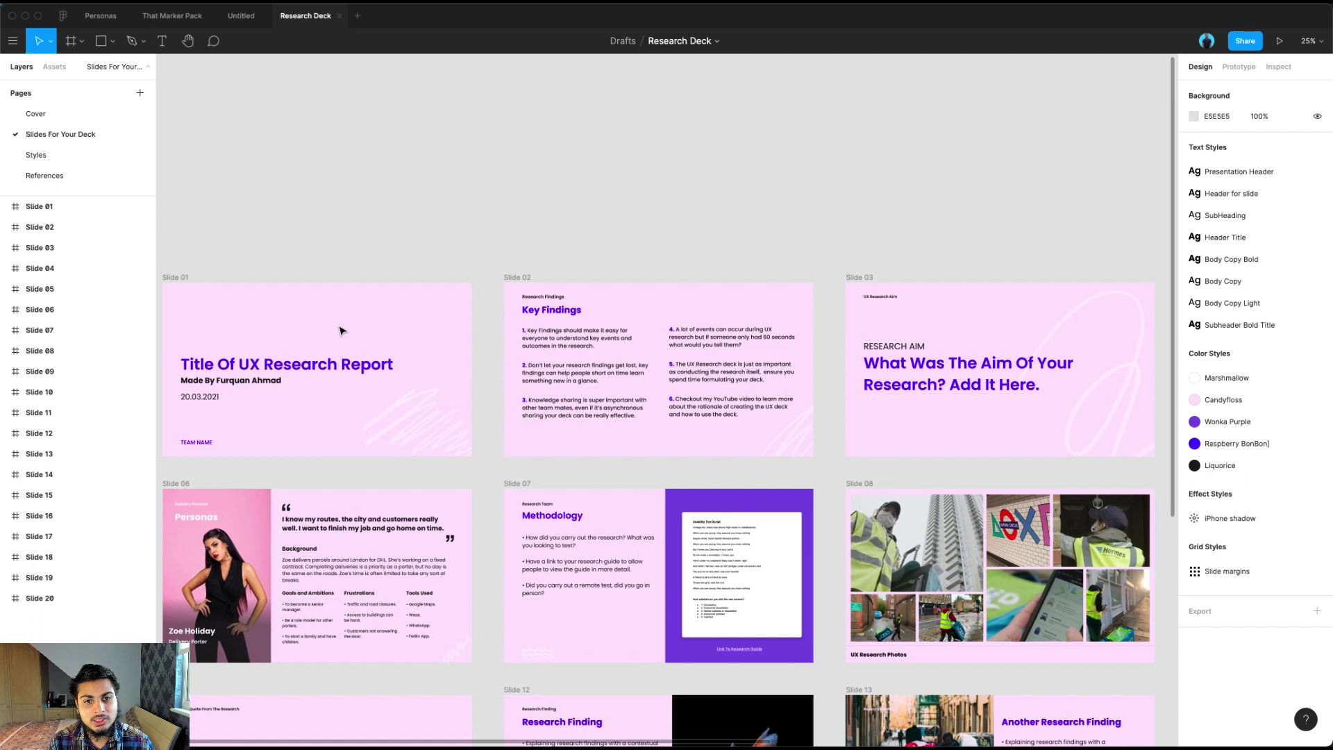
scroll(340, 330, "up", 1)
scroll(340, 331, "left", 1)
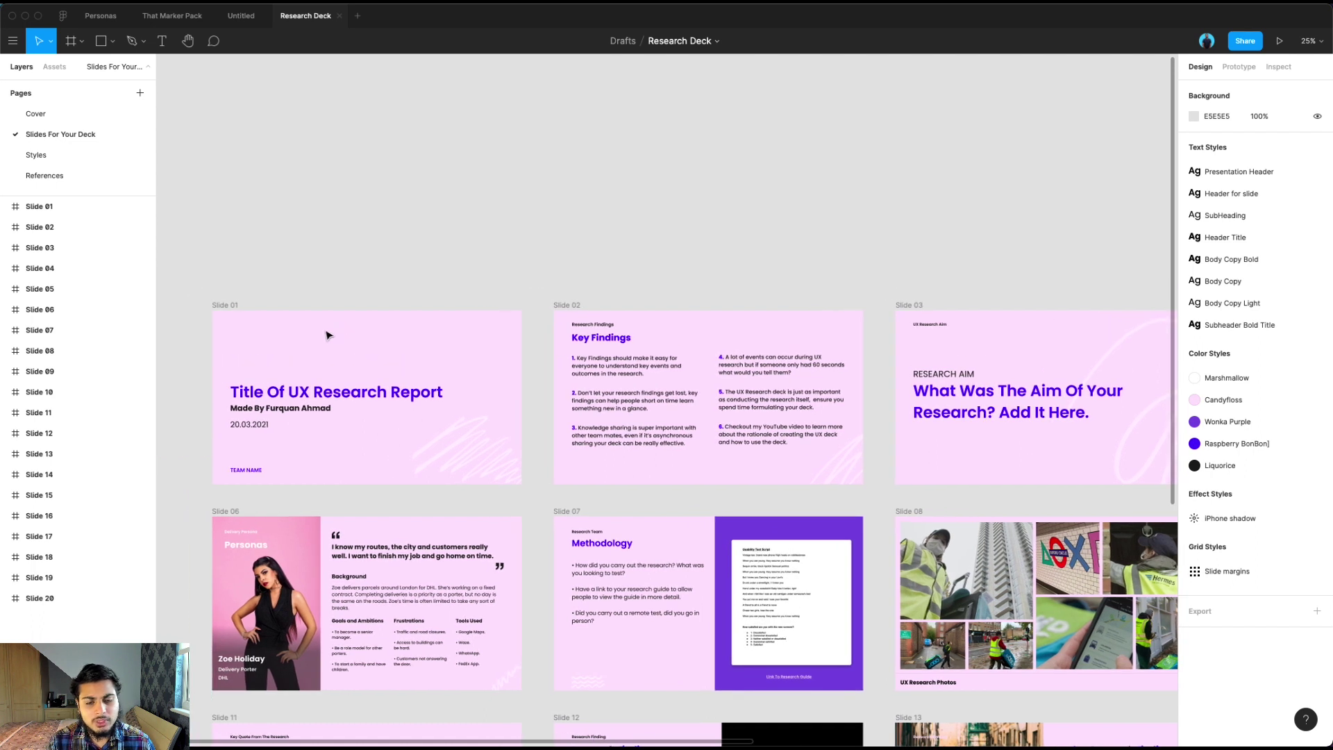
scroll(329, 336, "down", 1)
scroll(329, 336, "right", 2)
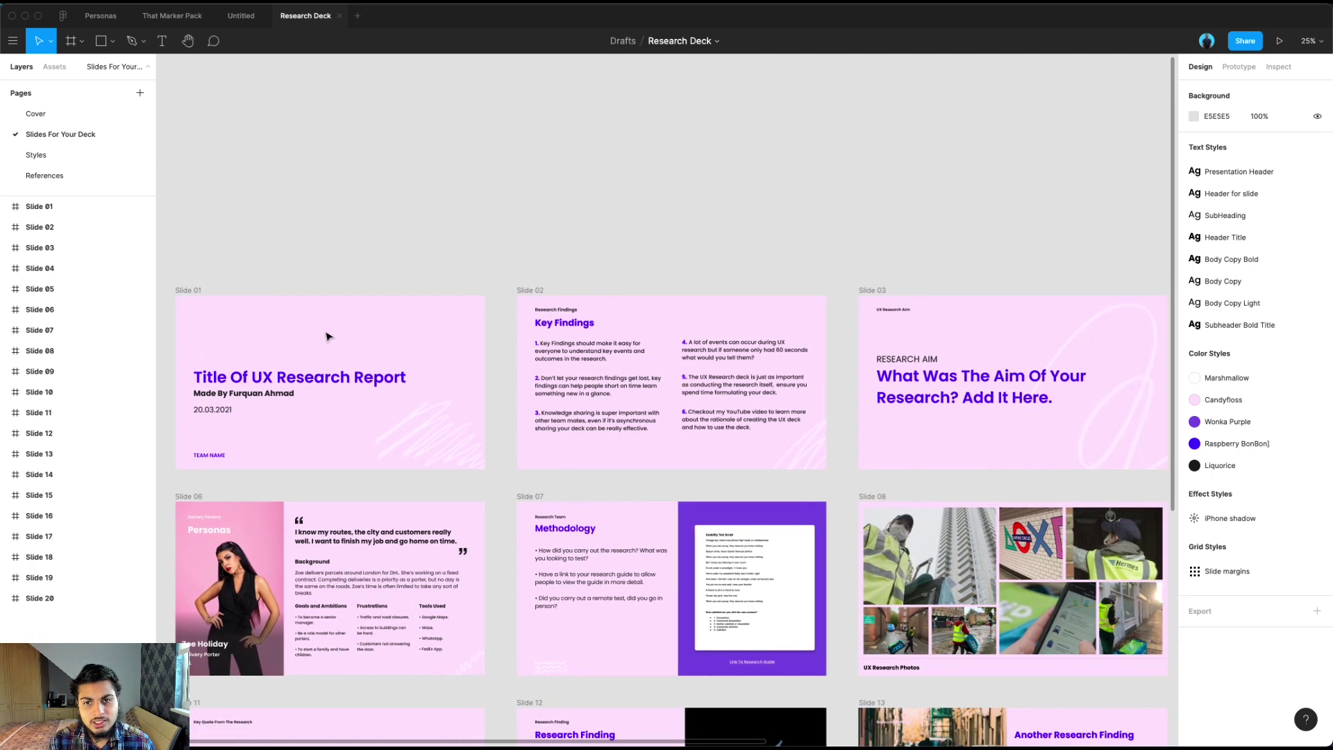
key("plus")
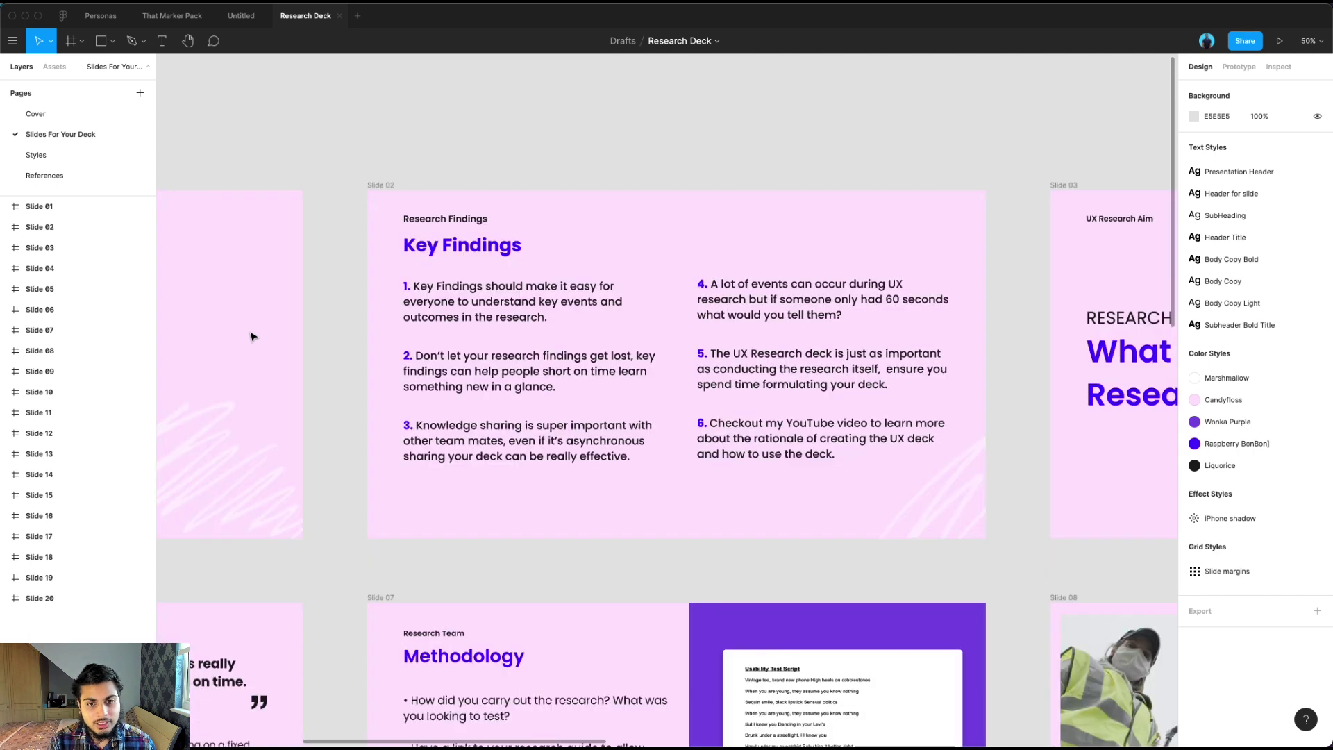
scroll(257, 337, "left", 8)
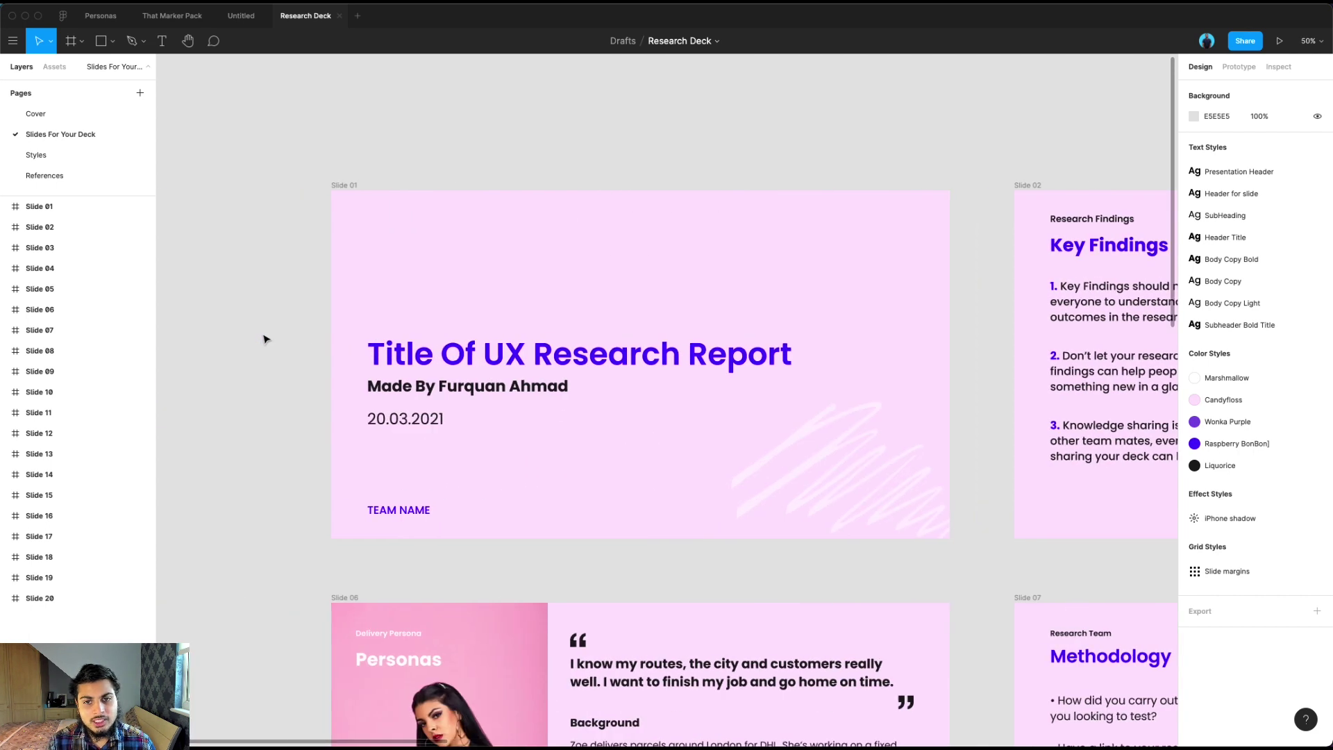
scroll(262, 338, "right", 7)
scroll(264, 338, "right", 8)
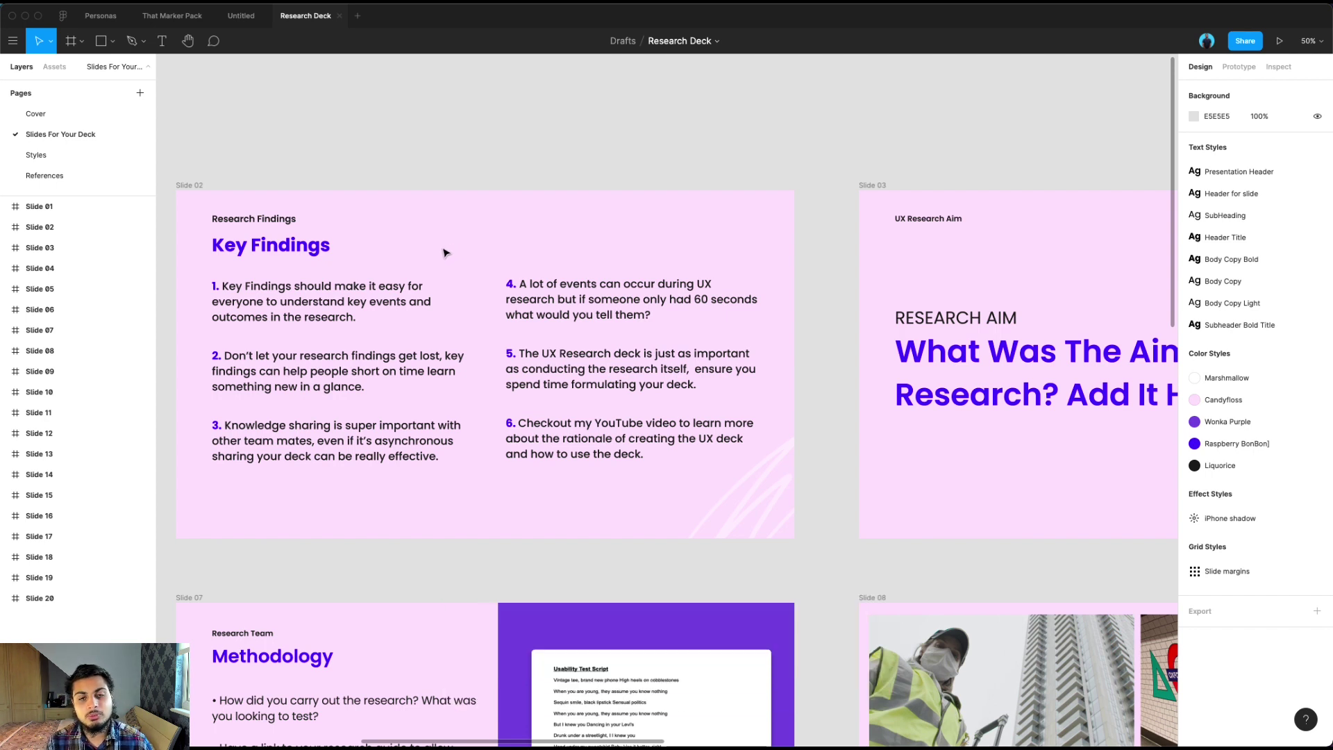
scroll(445, 252, "right", 10)
scroll(445, 253, "right", 1)
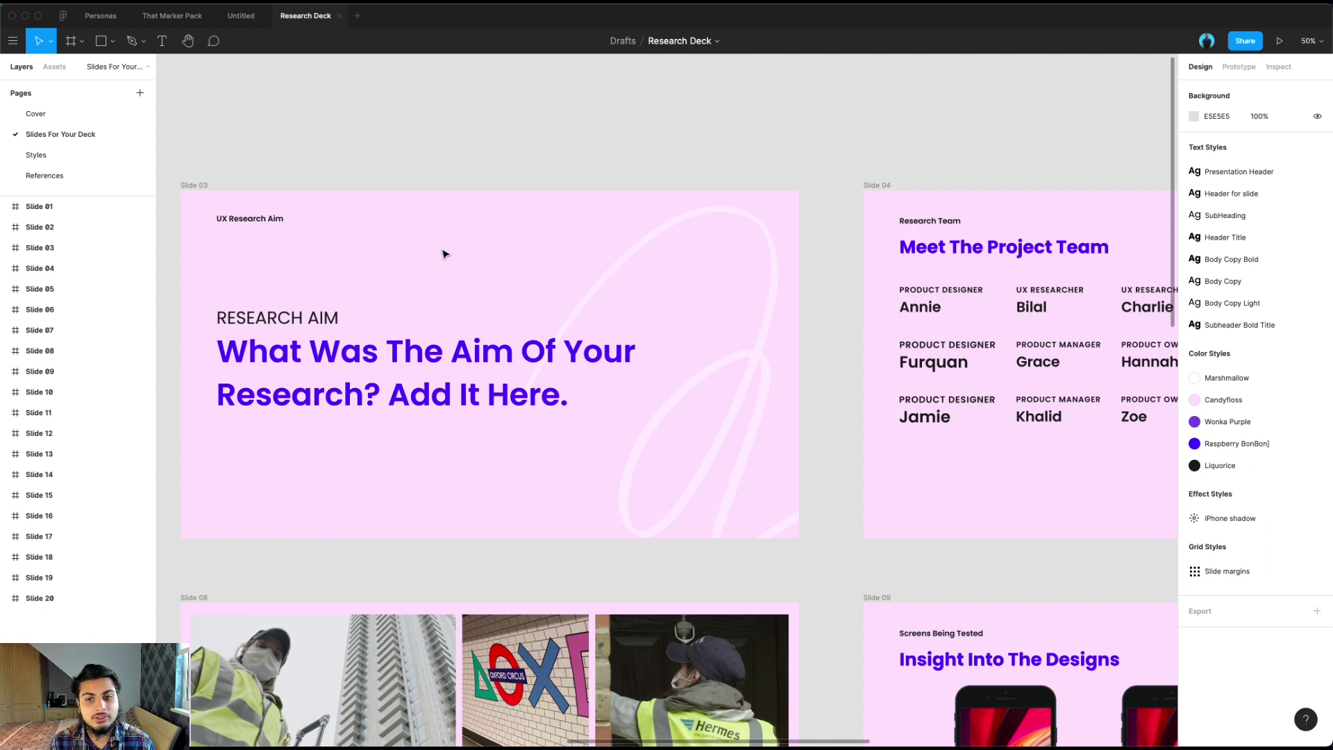
scroll(445, 253, "right", 10)
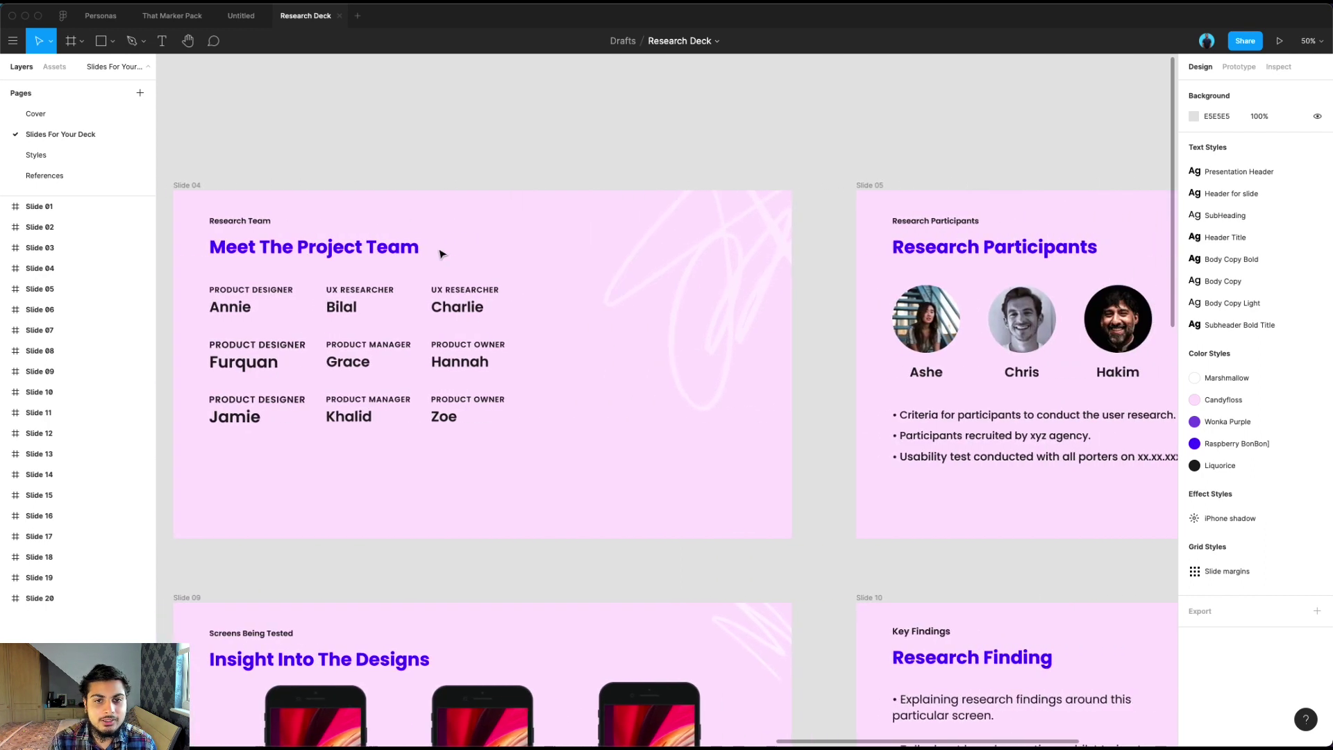
scroll(440, 254, "left", 1)
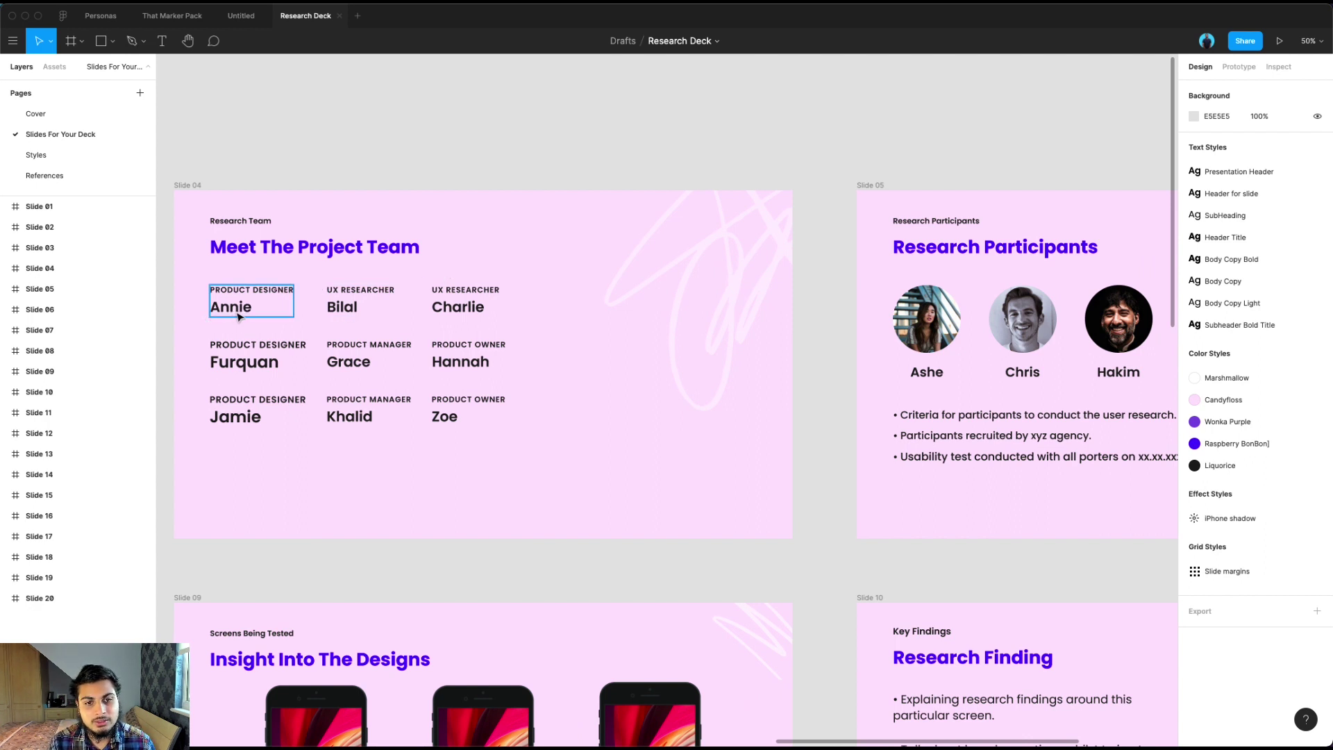
- Look over Slide 05, then jump with N to the delivery porter persona on Slide 06
scroll(471, 325, "right", 10)
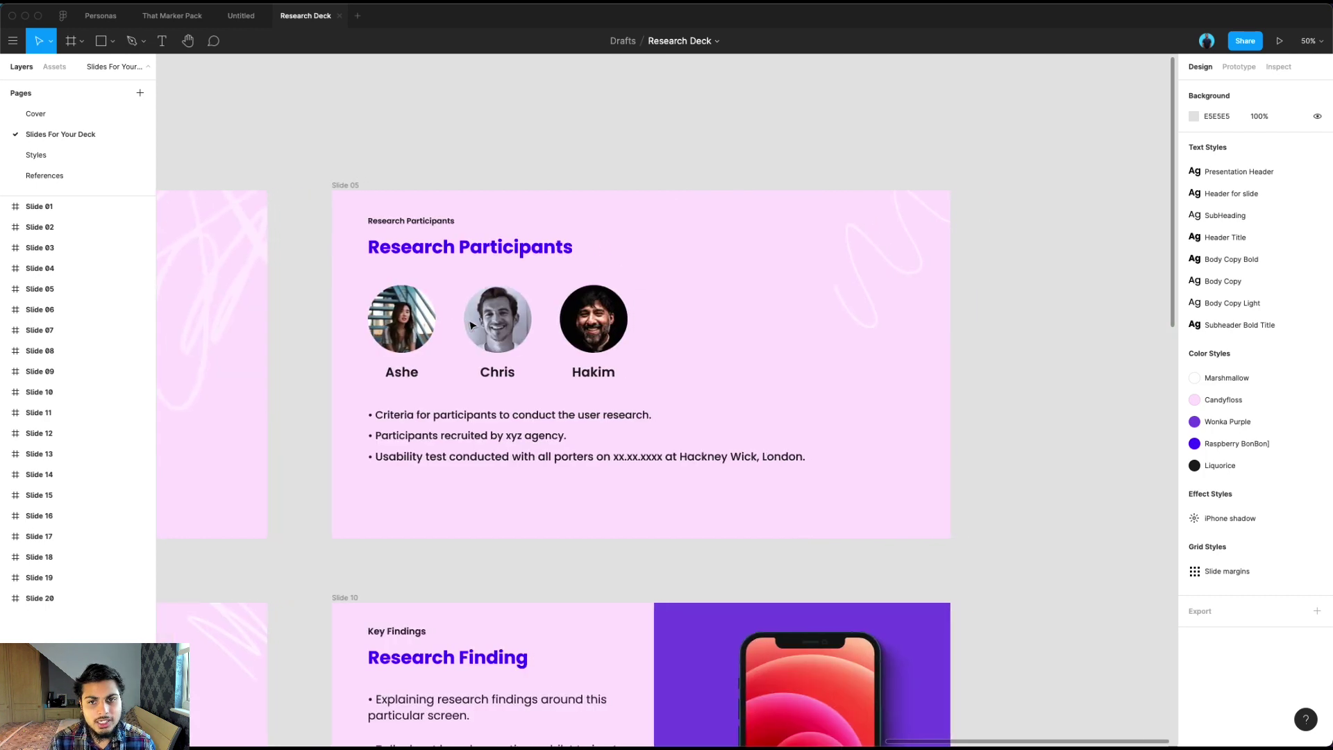
scroll(471, 324, "right", 1)
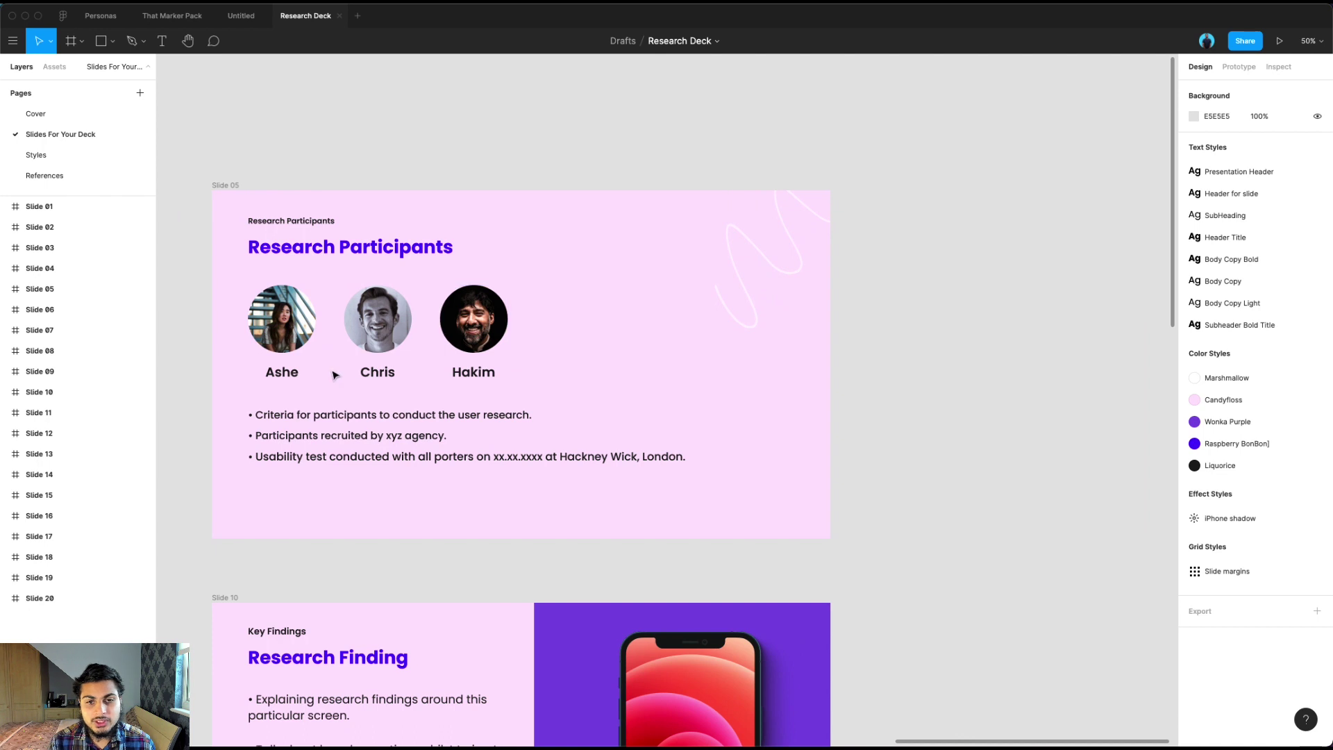
scroll(465, 337, "up", 1)
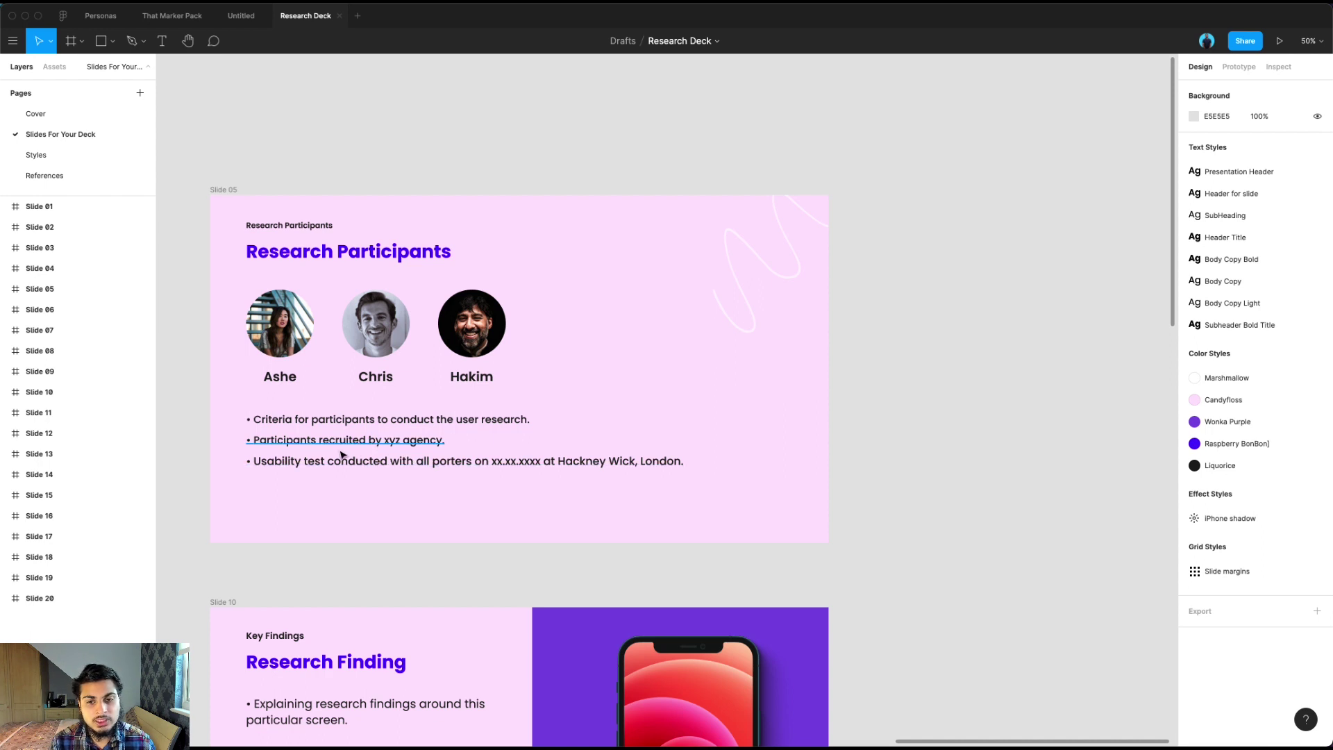
scroll(324, 452, "down", 1)
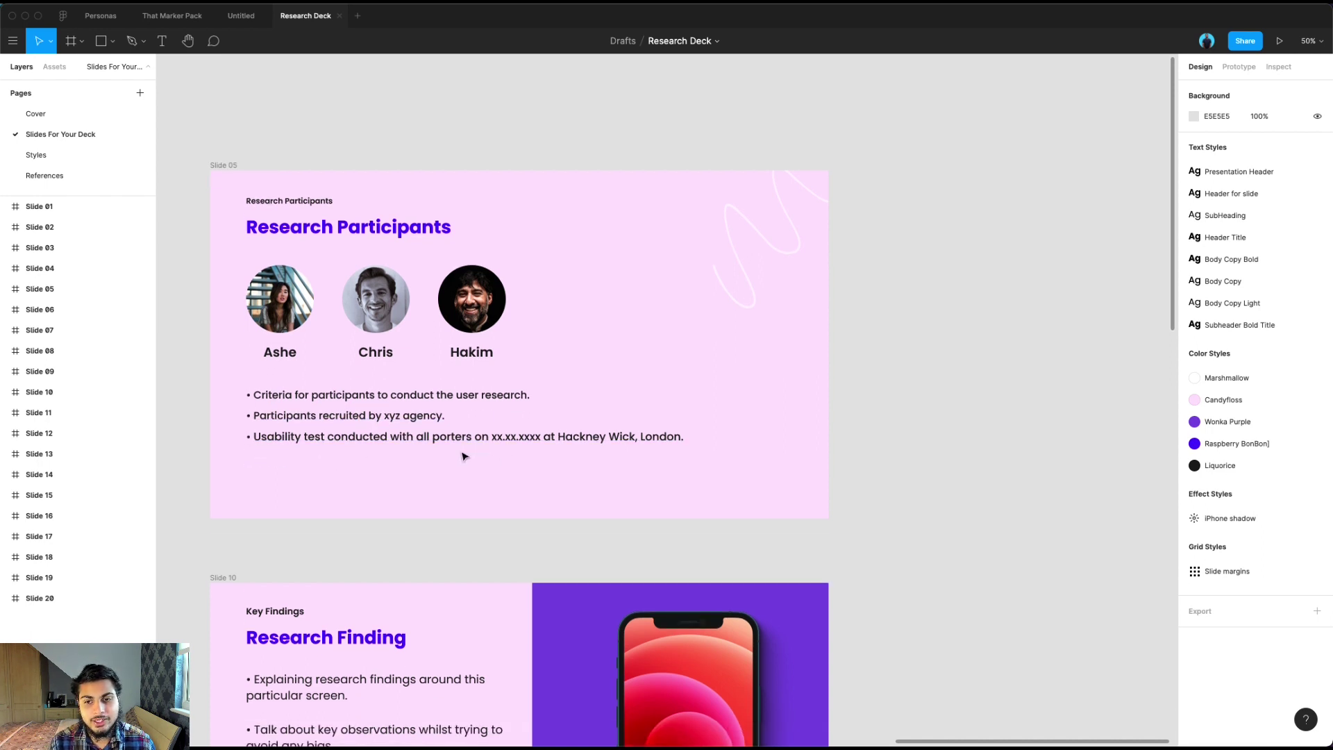
scroll(464, 455, "up", 1)
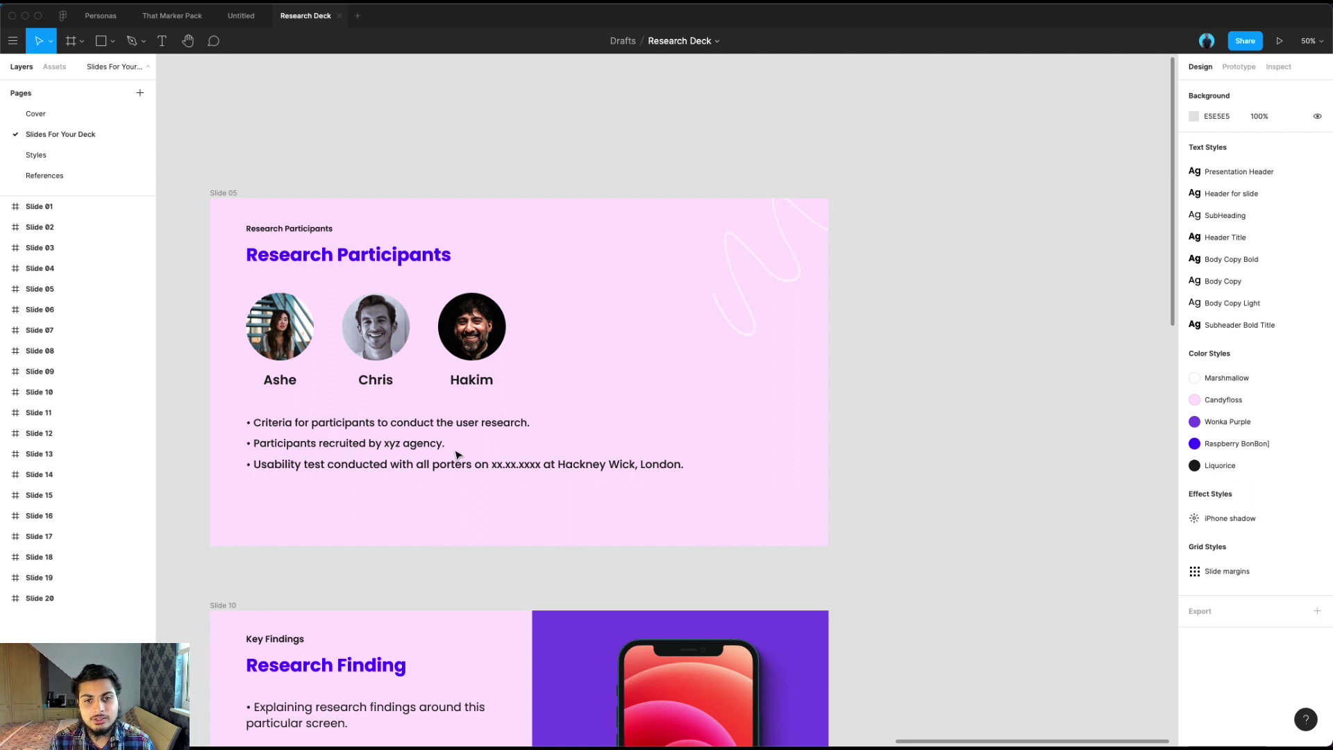
key("n")
scroll(452, 448, "right", 3)
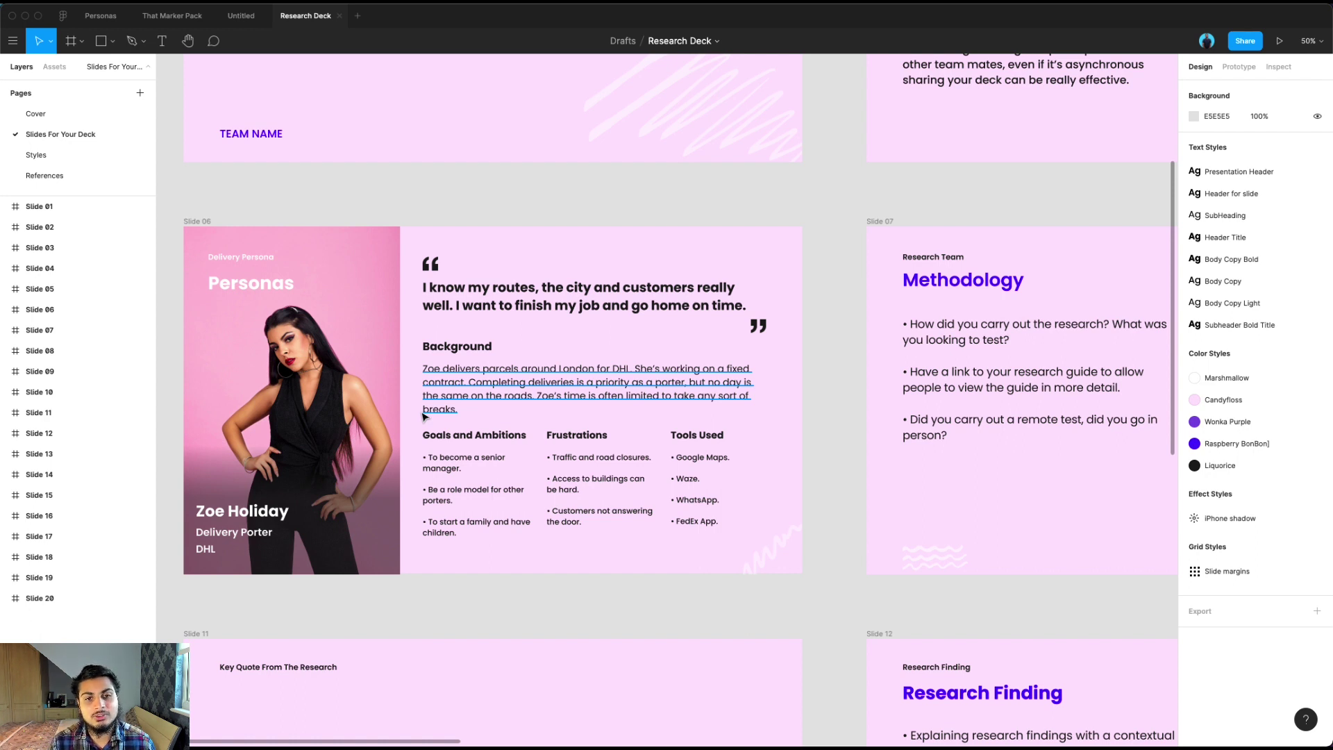
- Pan across the canvas to the usability test script and Slide 08's courier photo collage
scroll(430, 410, "right", 10)
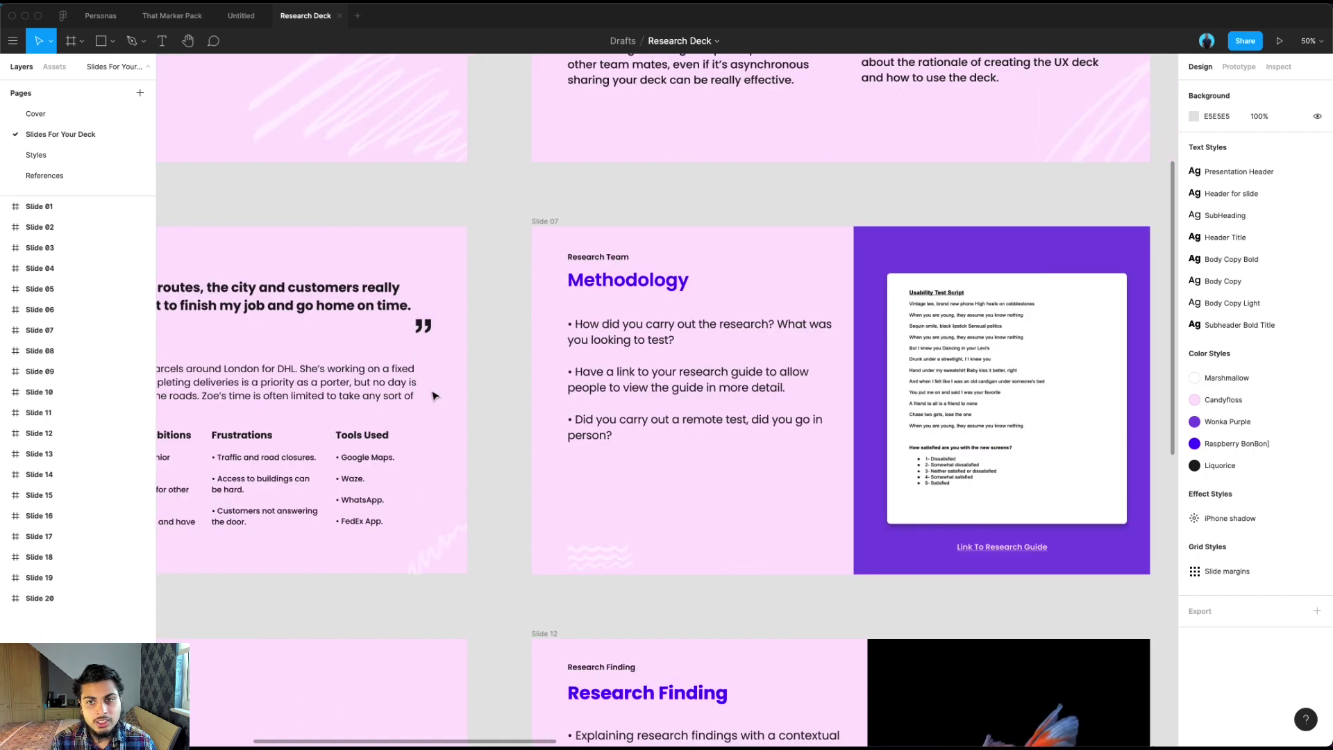
scroll(432, 394, "right", 2)
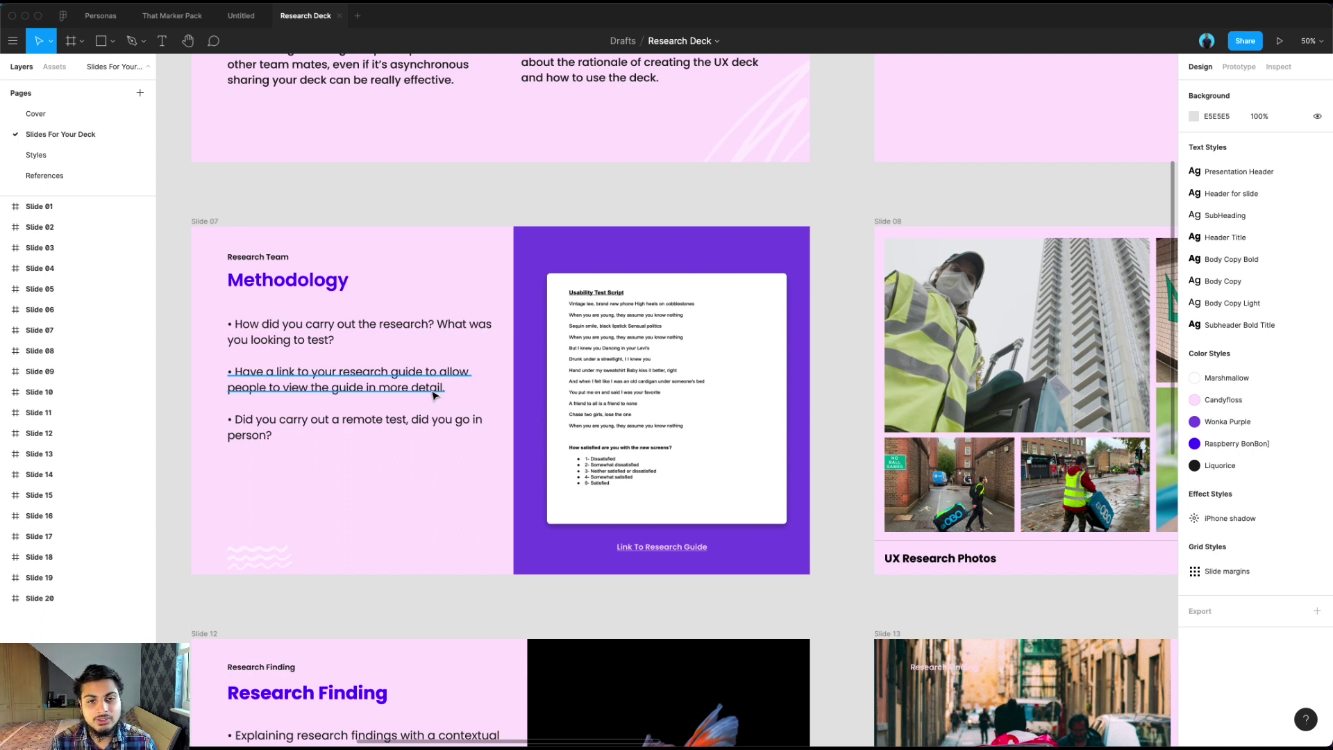
scroll(439, 408, "right", 1)
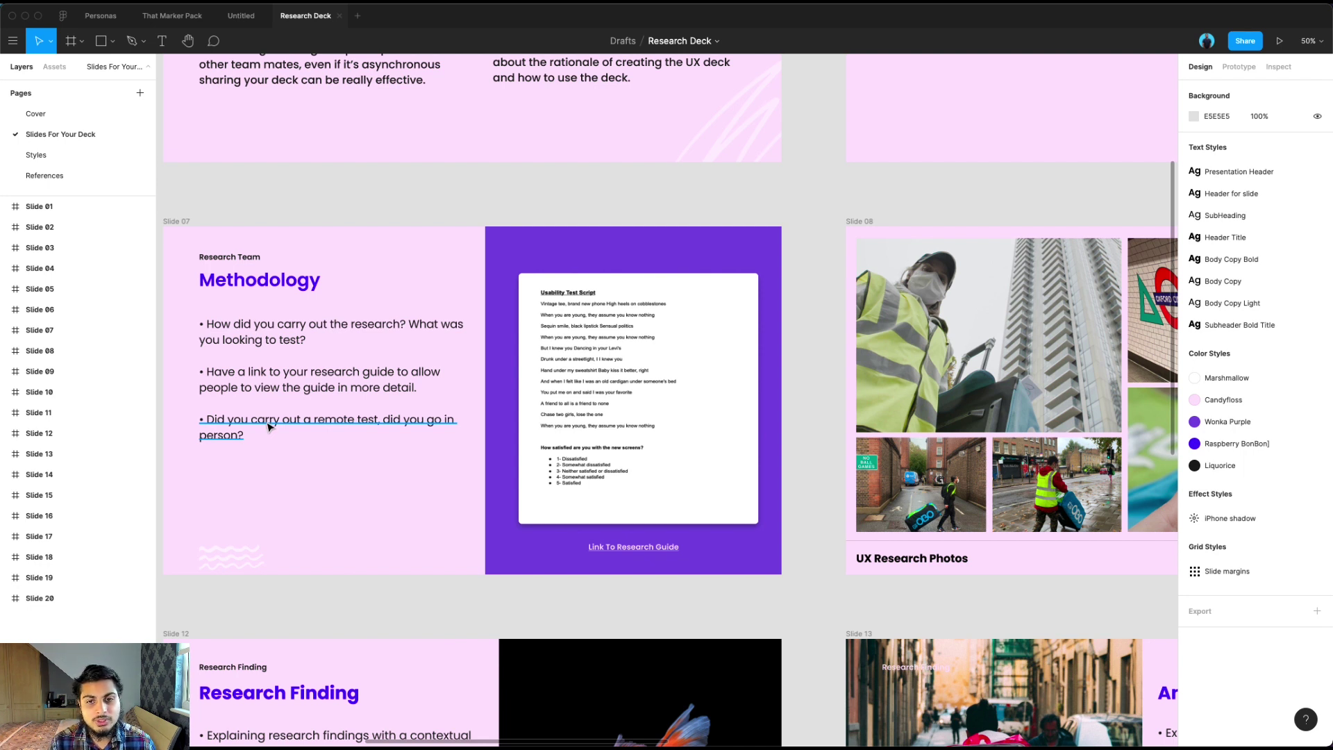
scroll(268, 426, "up", 1)
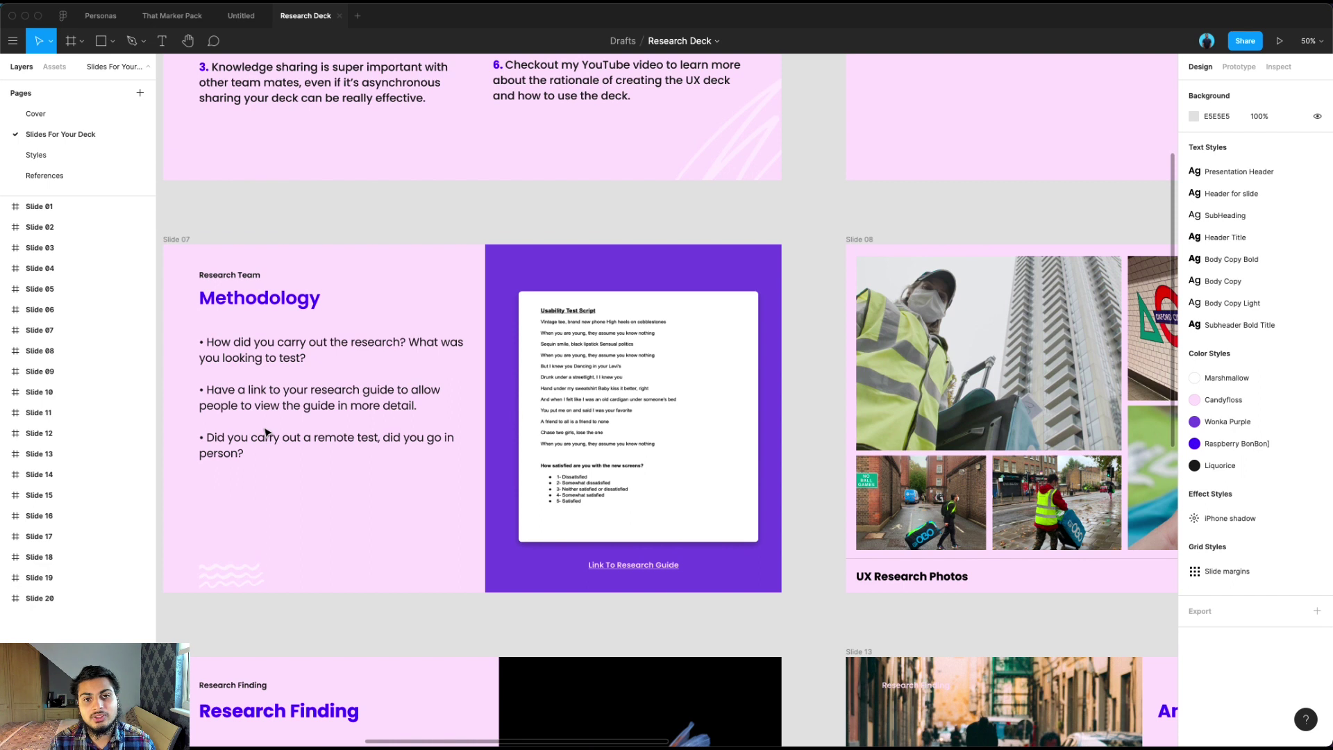
scroll(267, 433, "left", 1)
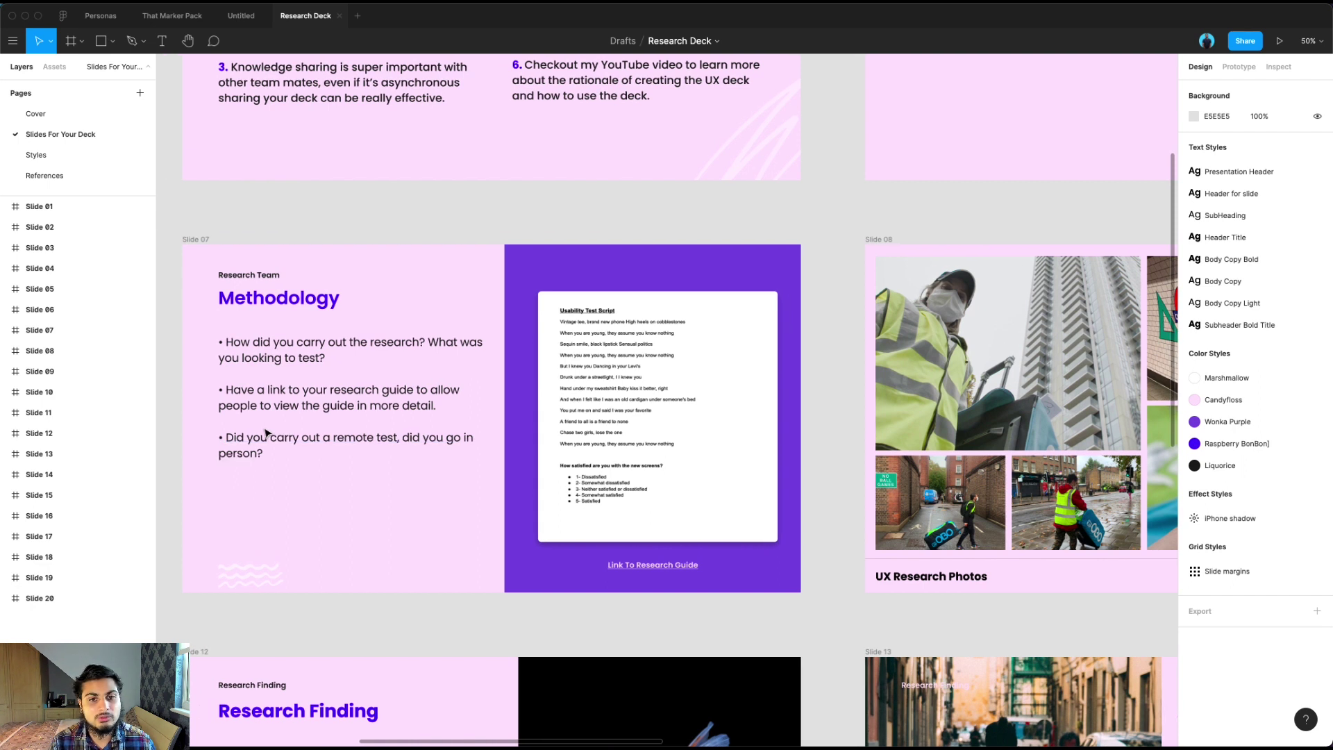
scroll(297, 414, "right", 10)
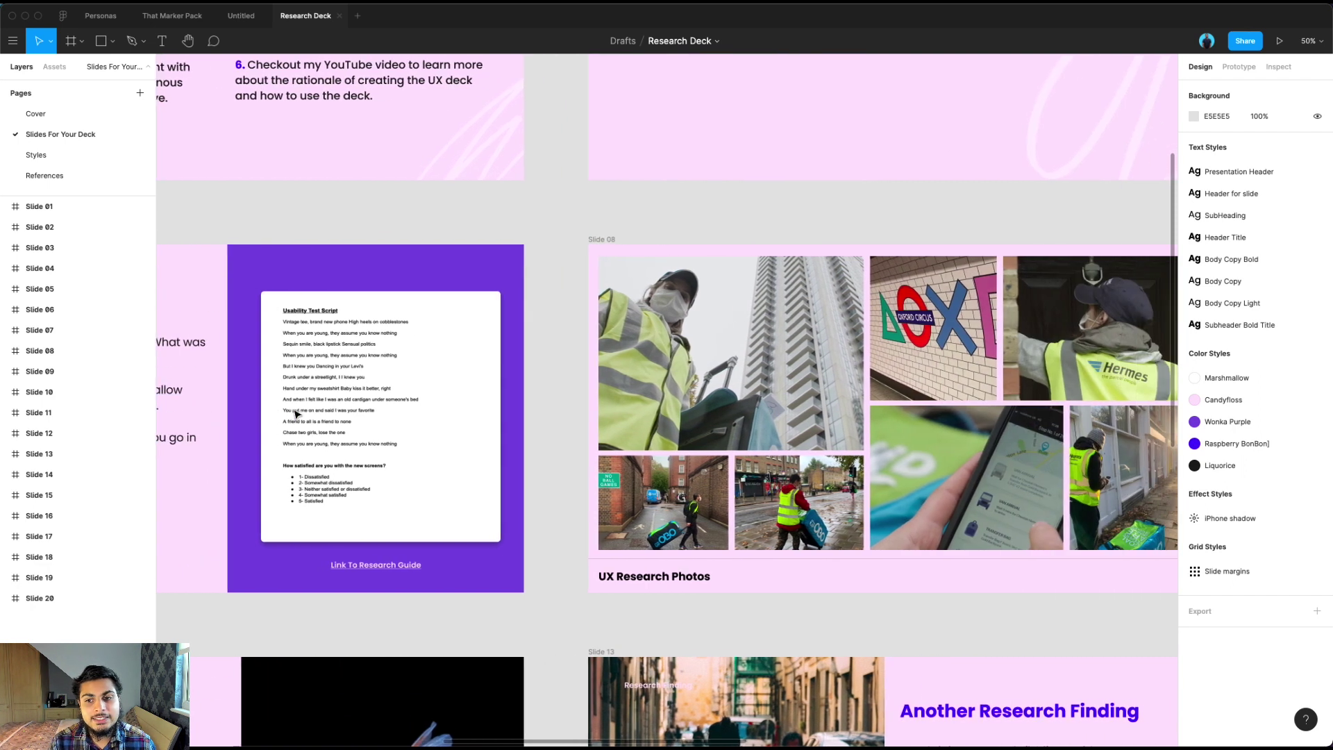
- Pan past Slide 08 to centre Slide 09, Insight Into The Designs, with Screens 1–3
scroll(297, 414, "right", 2)
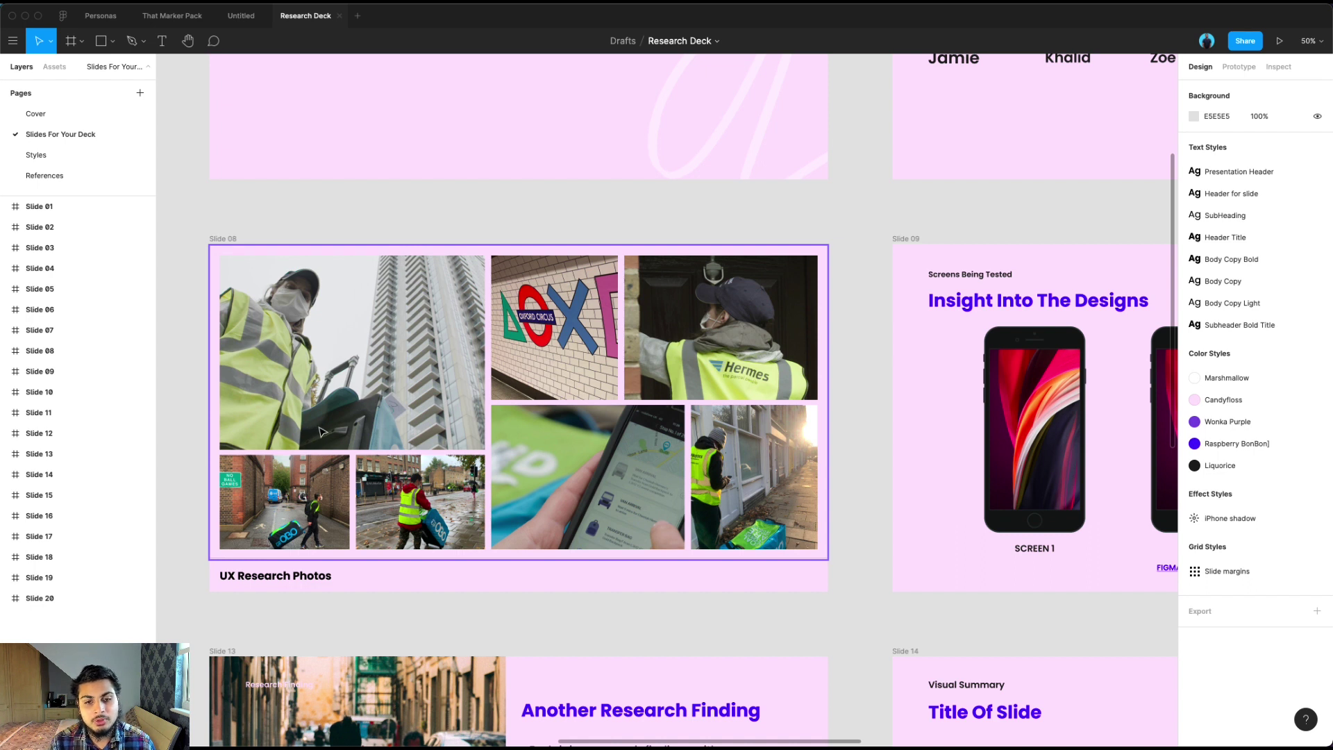
scroll(313, 431, "down", 2)
scroll(316, 432, "right", 1)
scroll(316, 432, "up", 2)
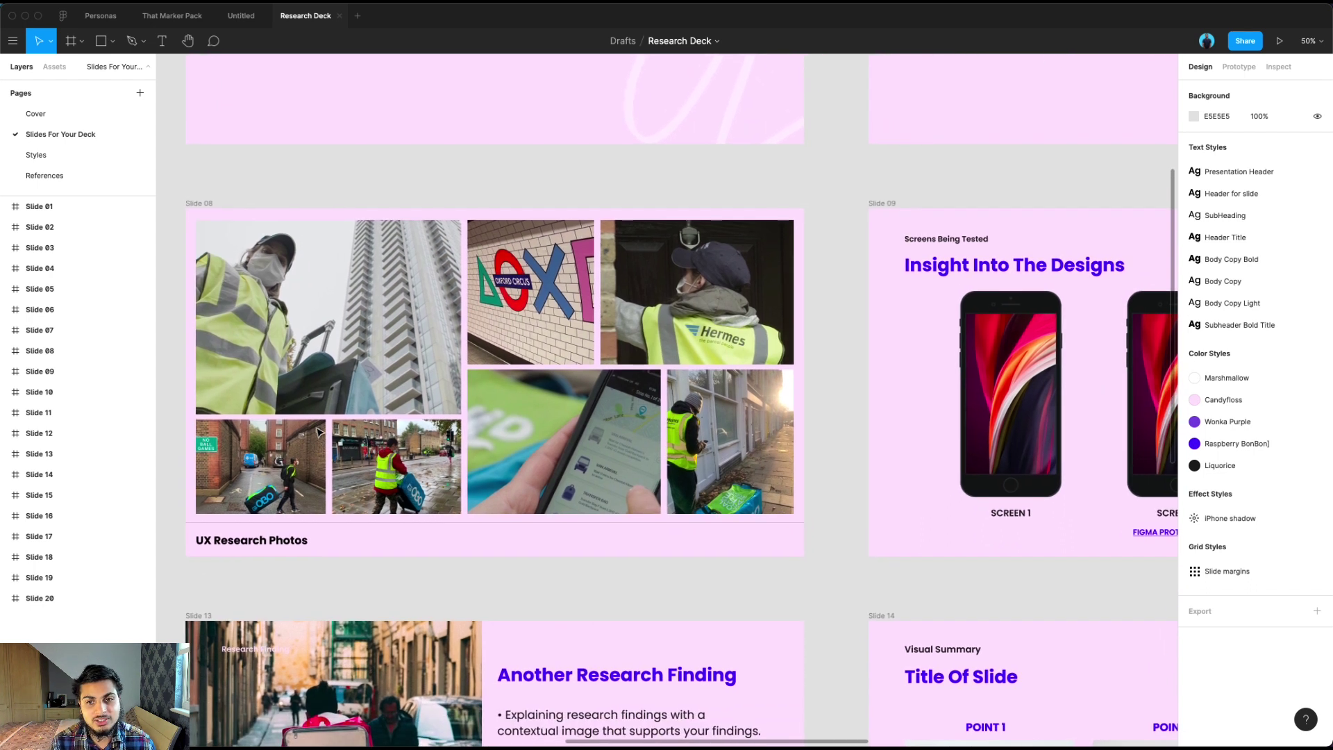
scroll(316, 432, "left", 1)
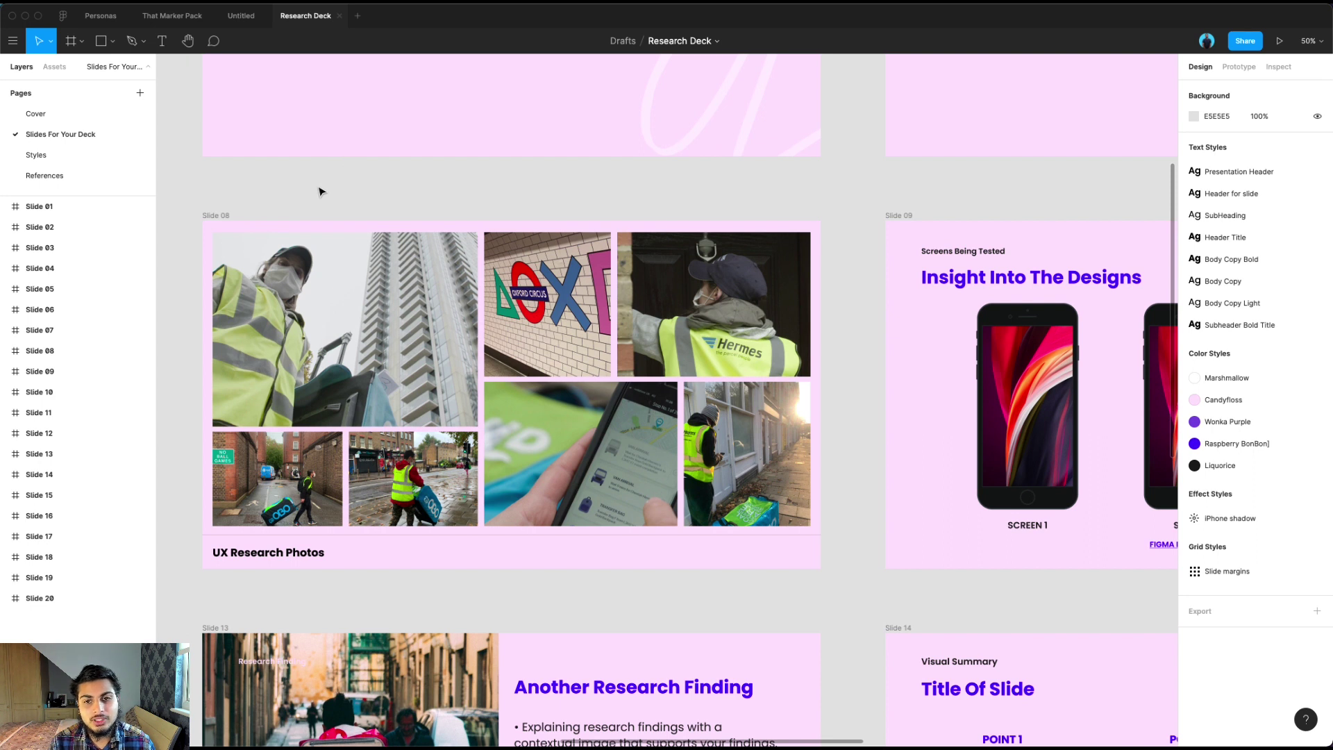
scroll(318, 200, "down", 1)
scroll(316, 202, "right", 1)
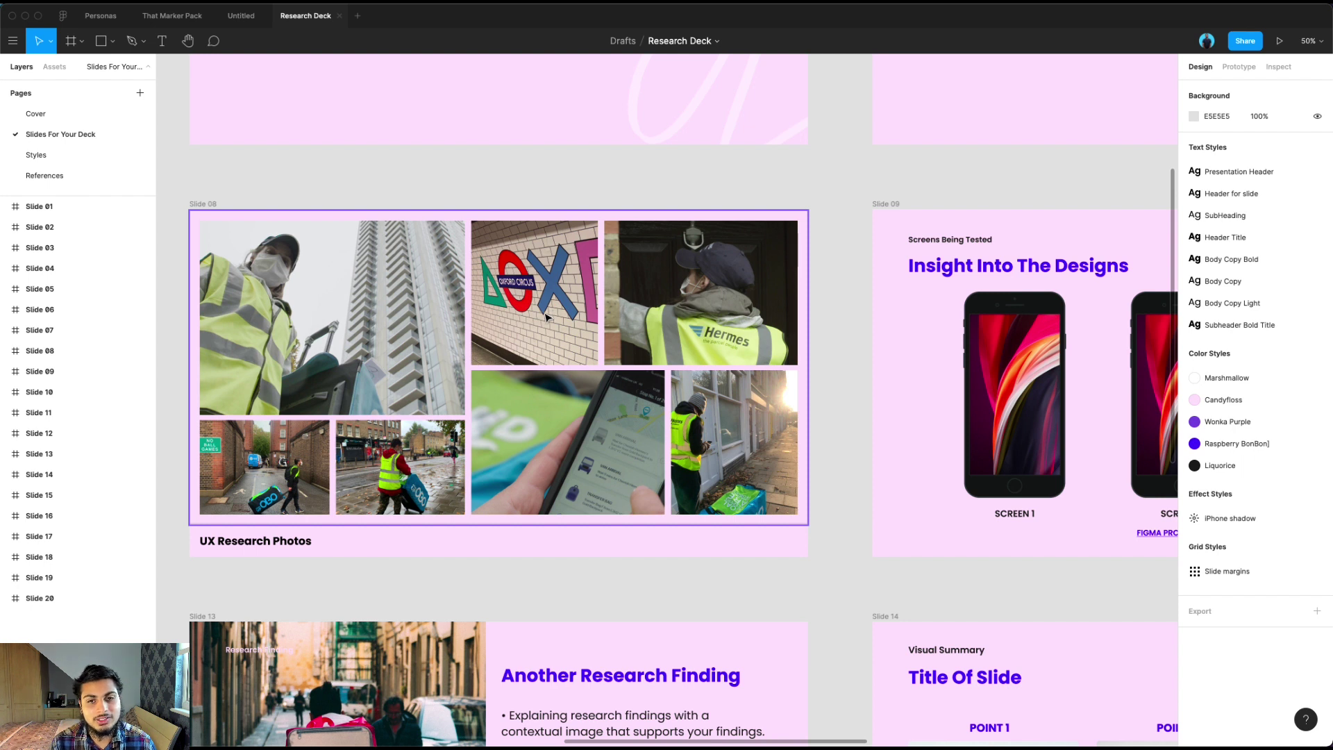
scroll(544, 317, "right", 10)
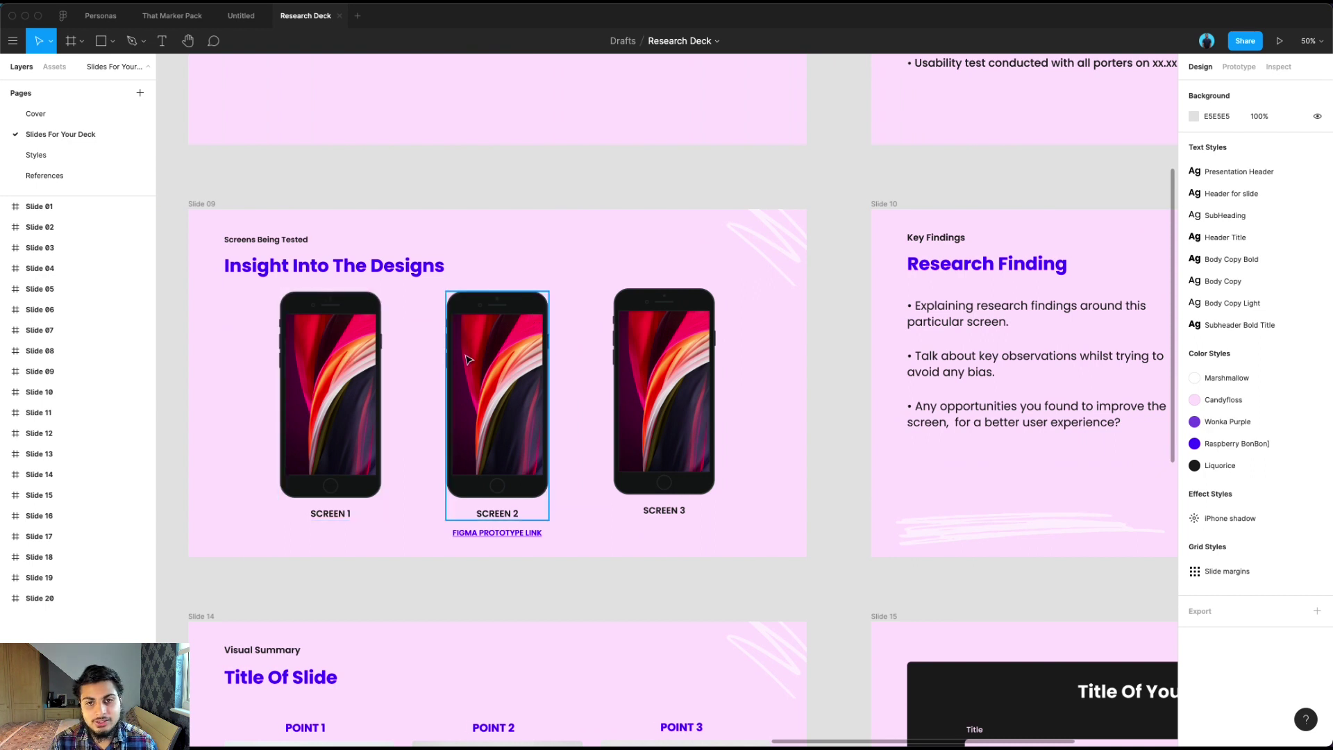
scroll(469, 359, "right", 1)
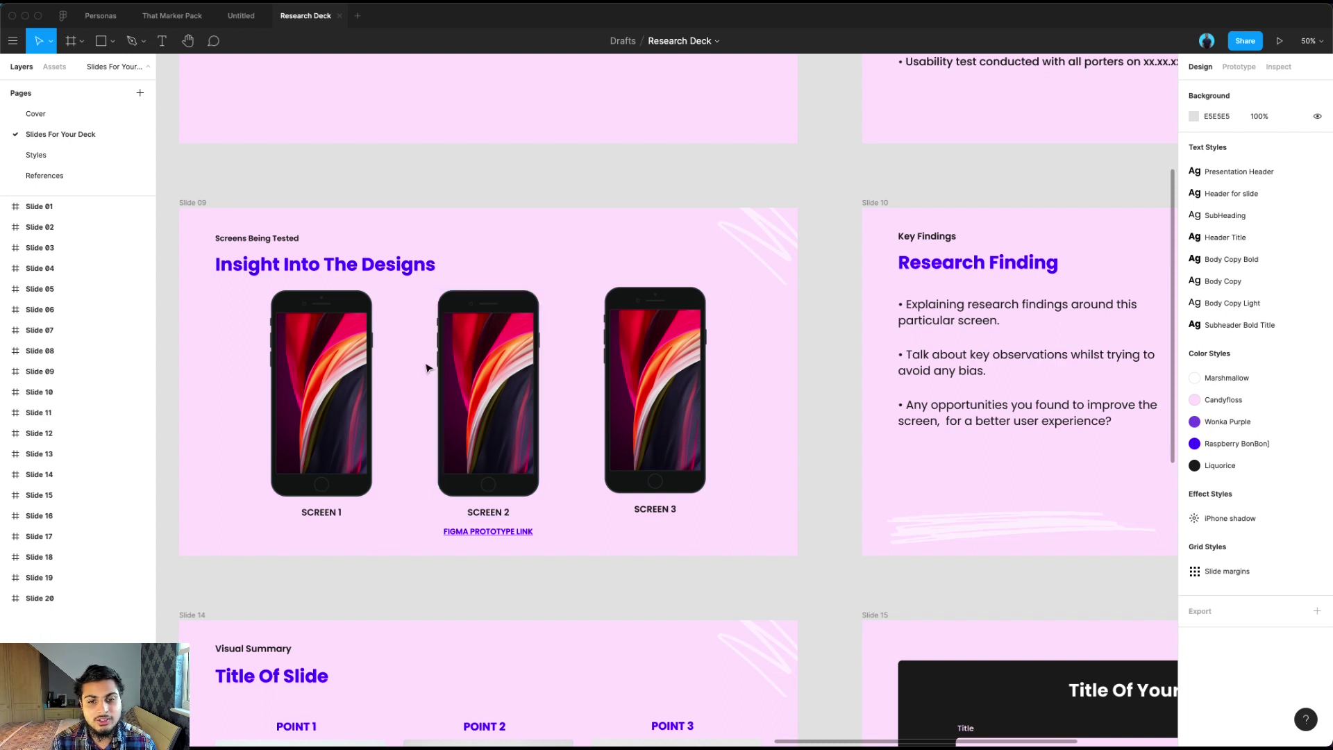
scroll(412, 386, "down", 1)
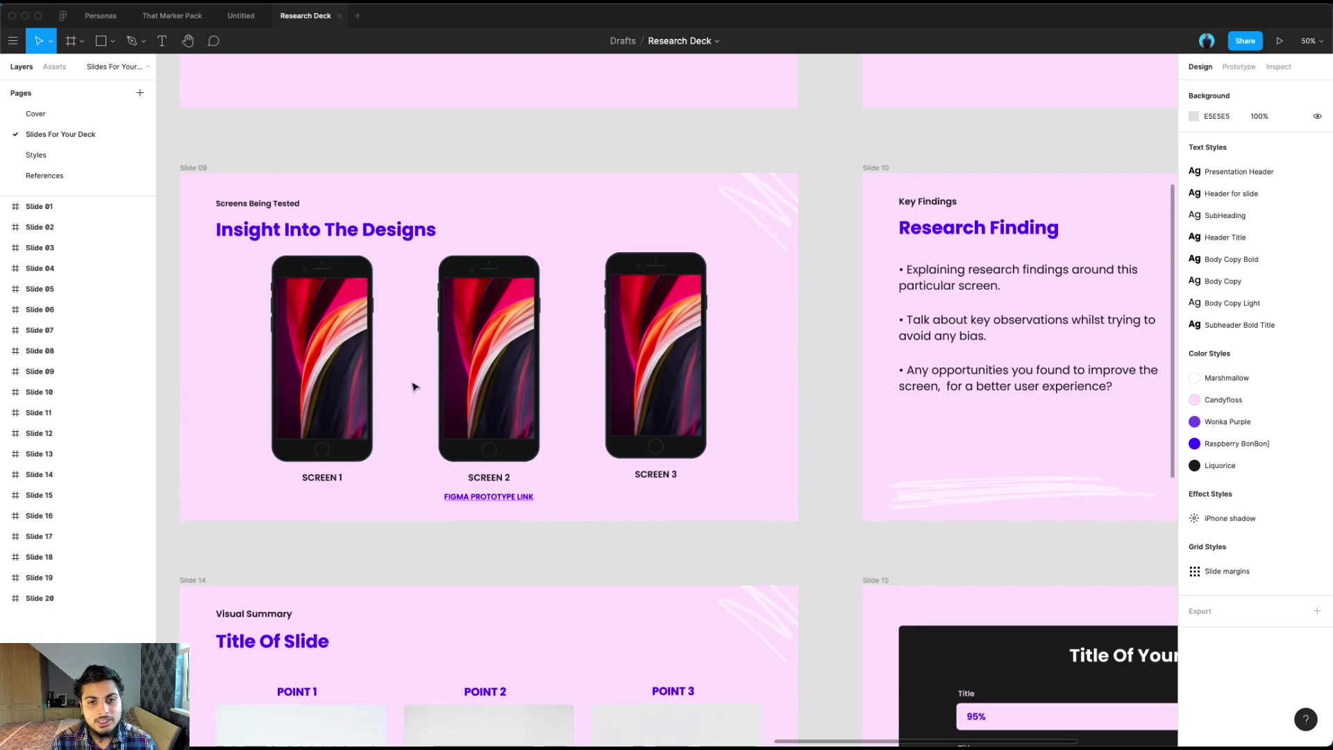
scroll(412, 387, "up", 1)
scroll(412, 387, "up", 1)
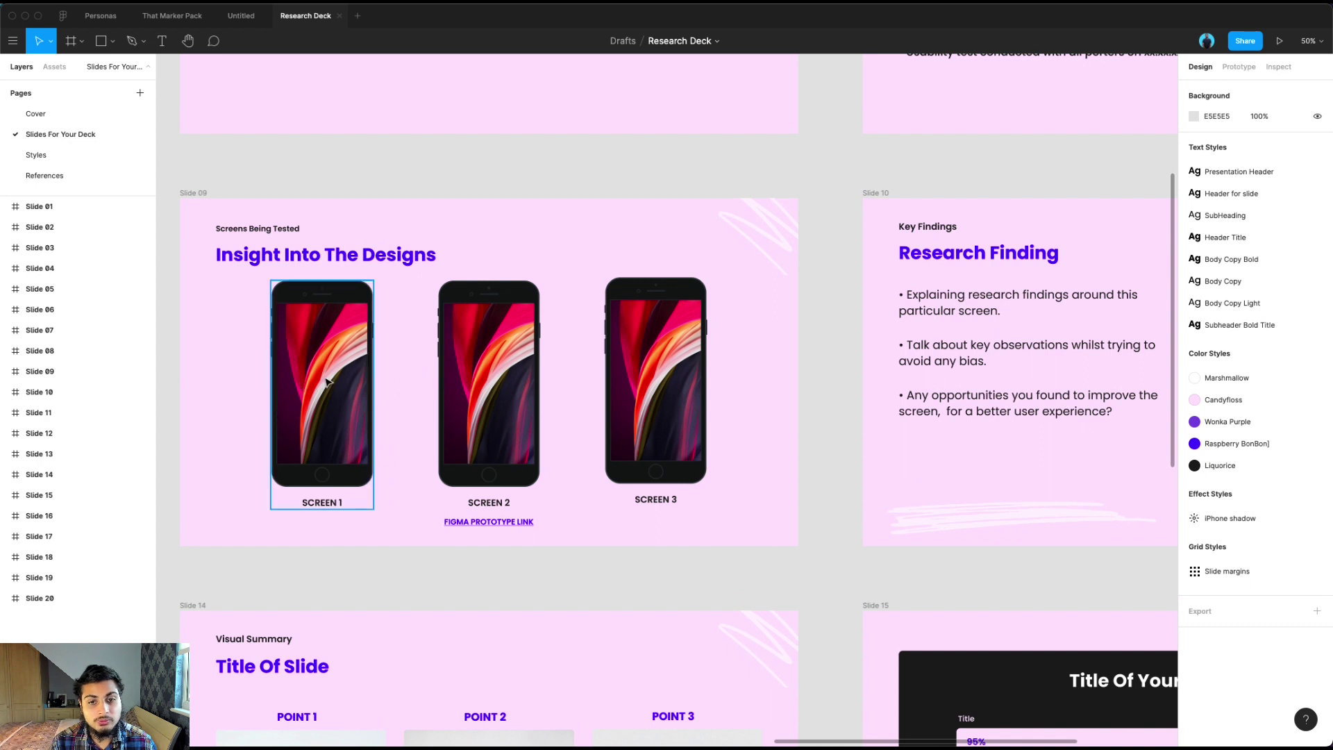
scroll(402, 384, "down", 1)
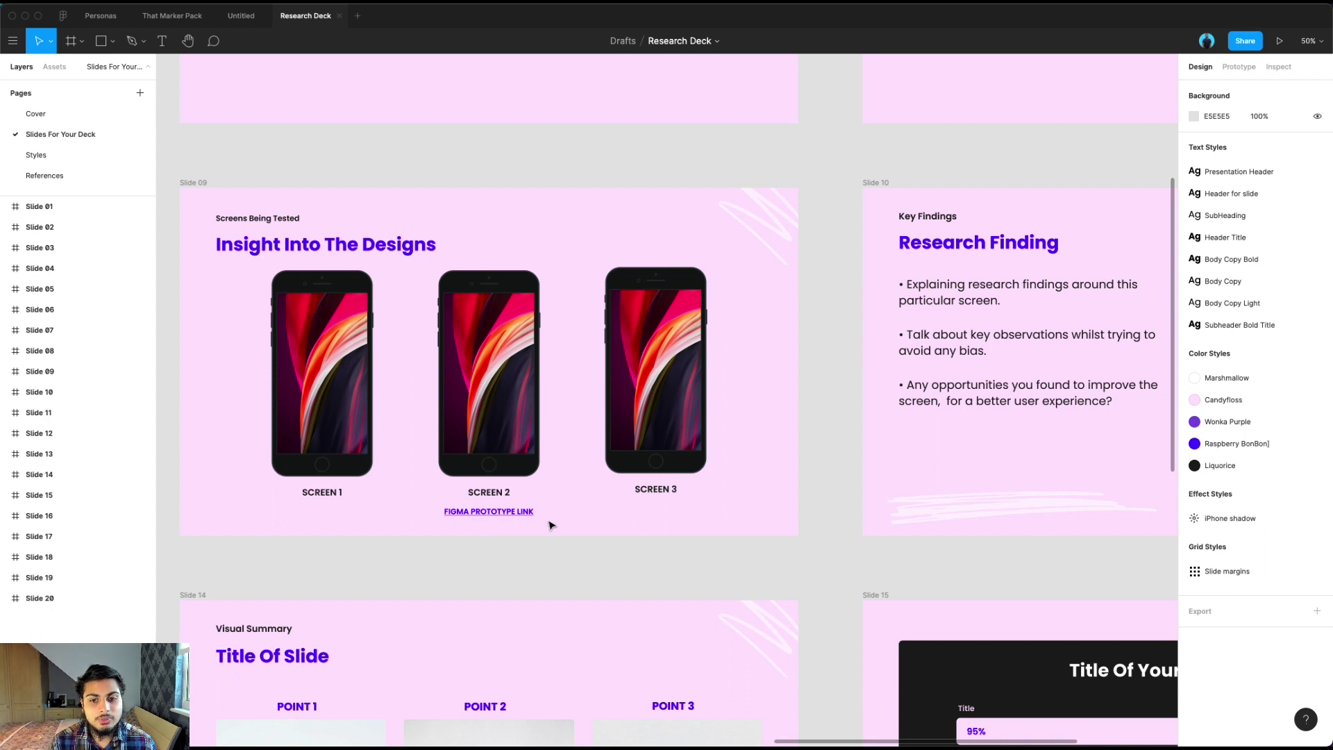
scroll(549, 525, "up", 1)
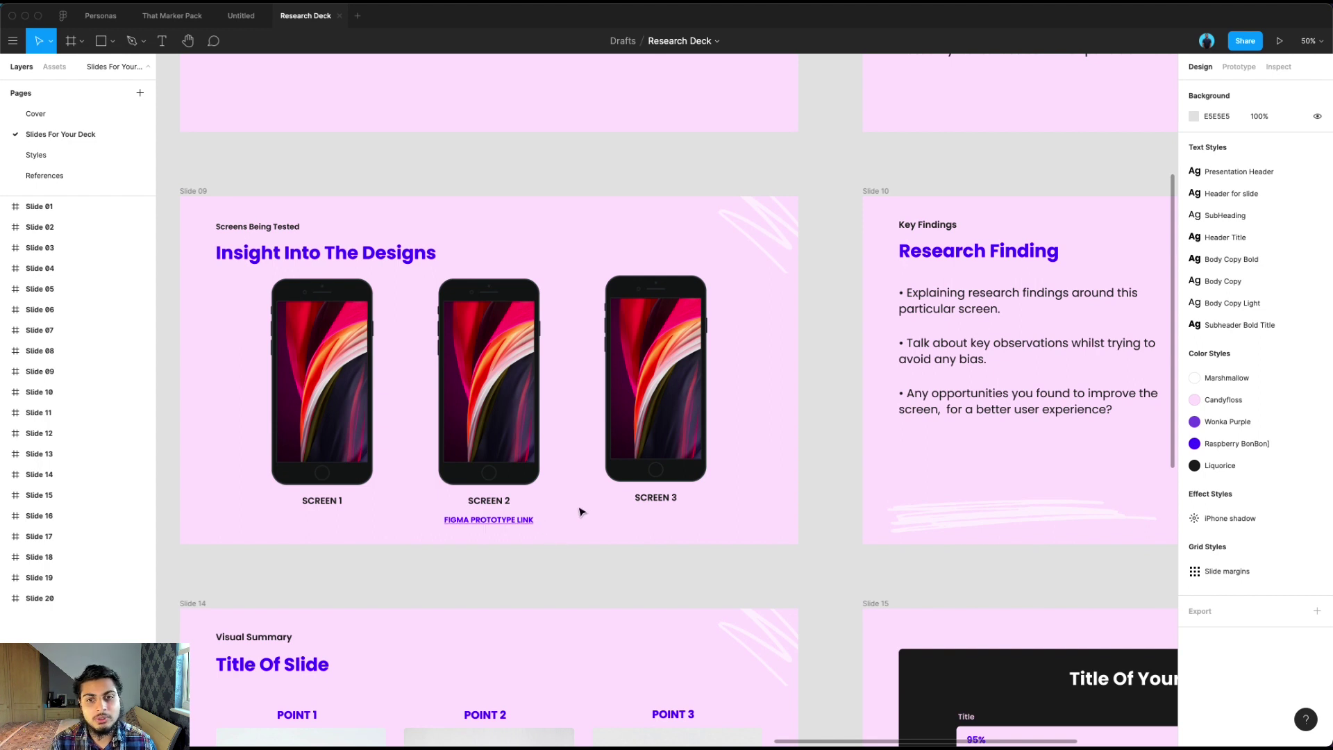
- Pan from Slide 10's iPhone mockup on to Slides 11 and 12
scroll(580, 509, "right", 10)
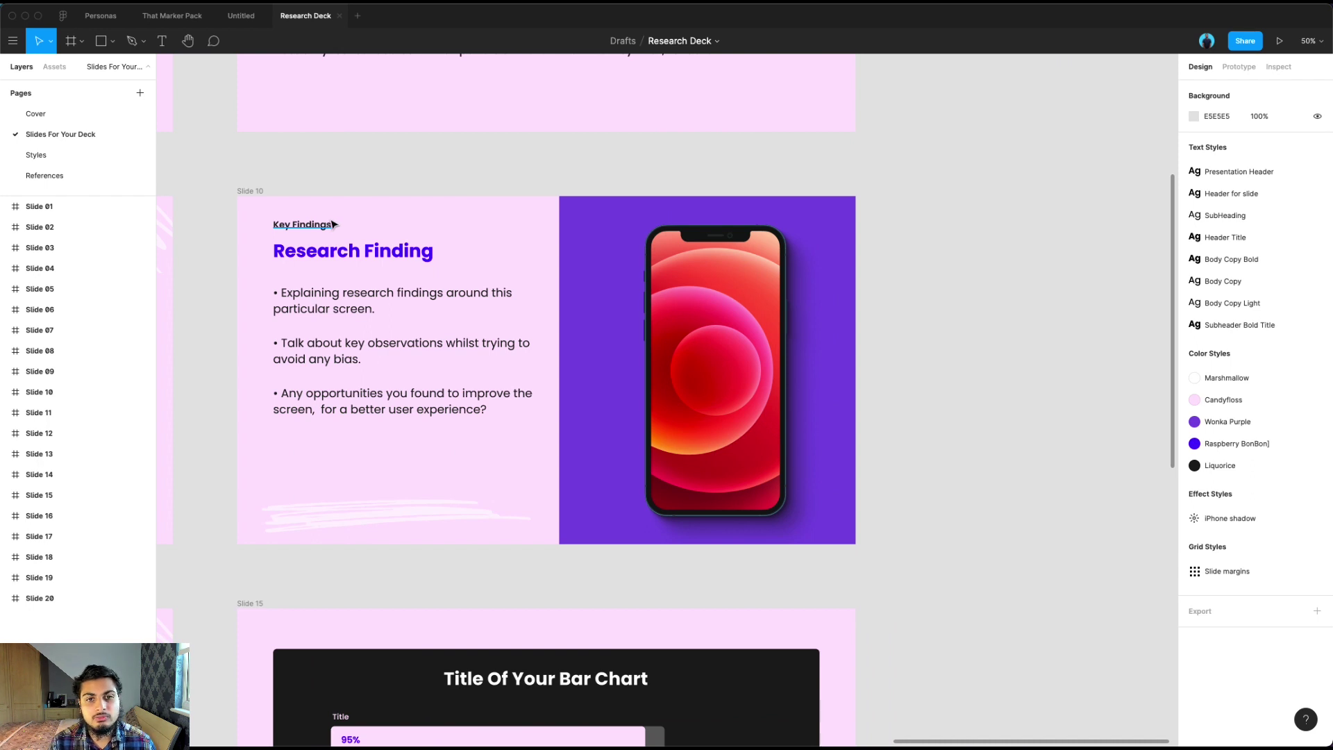
scroll(476, 244, "down", 1)
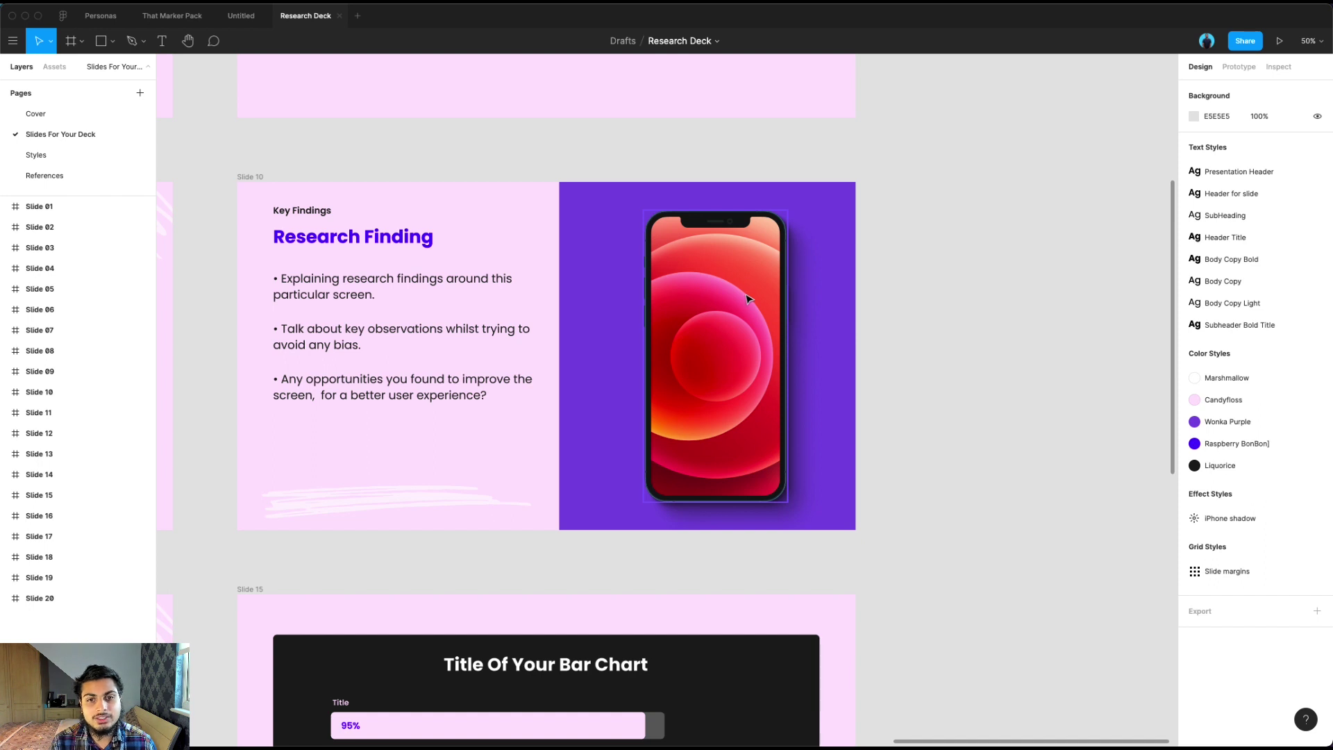
- Pan from Slide 11 to Slide 12's goldfish Research Finding, with Slide 13's street photo alongside
scroll(727, 292, "left", 20)
scroll(727, 292, "down", 5)
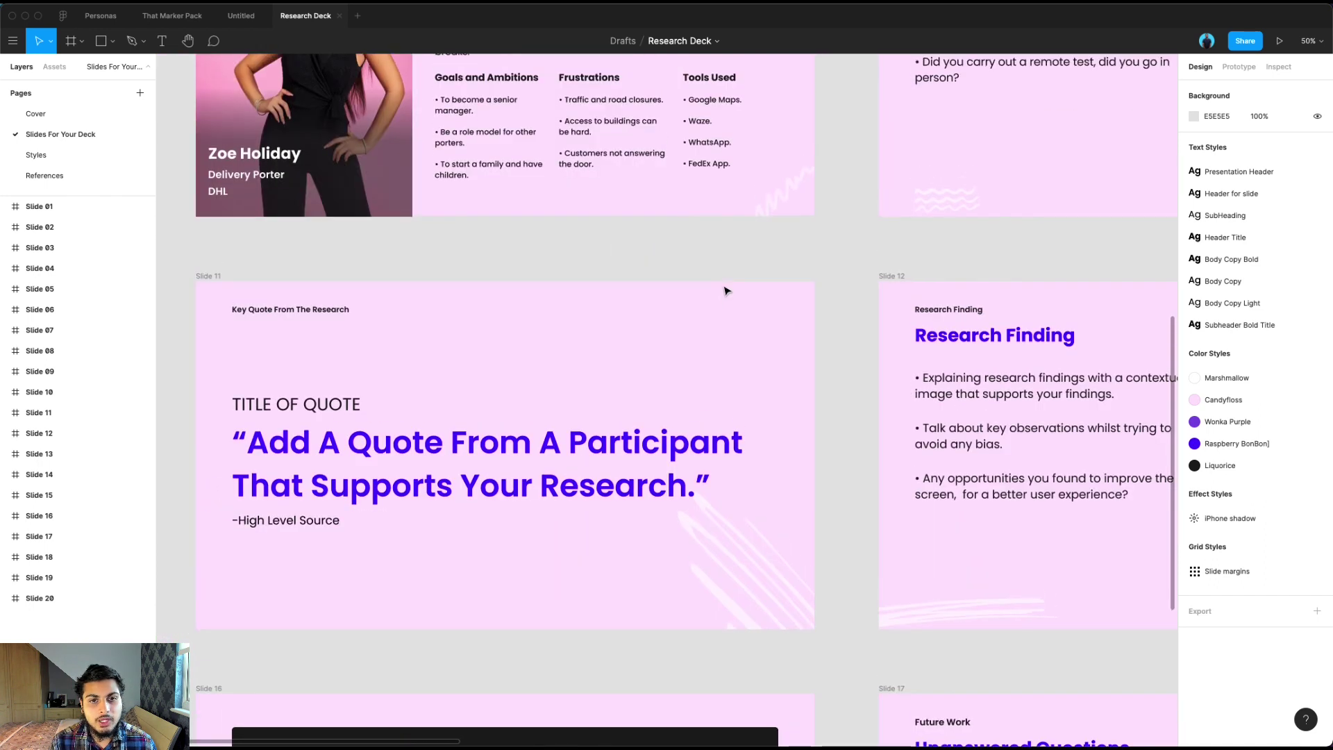
scroll(727, 291, "left", 3)
scroll(727, 292, "right", 3)
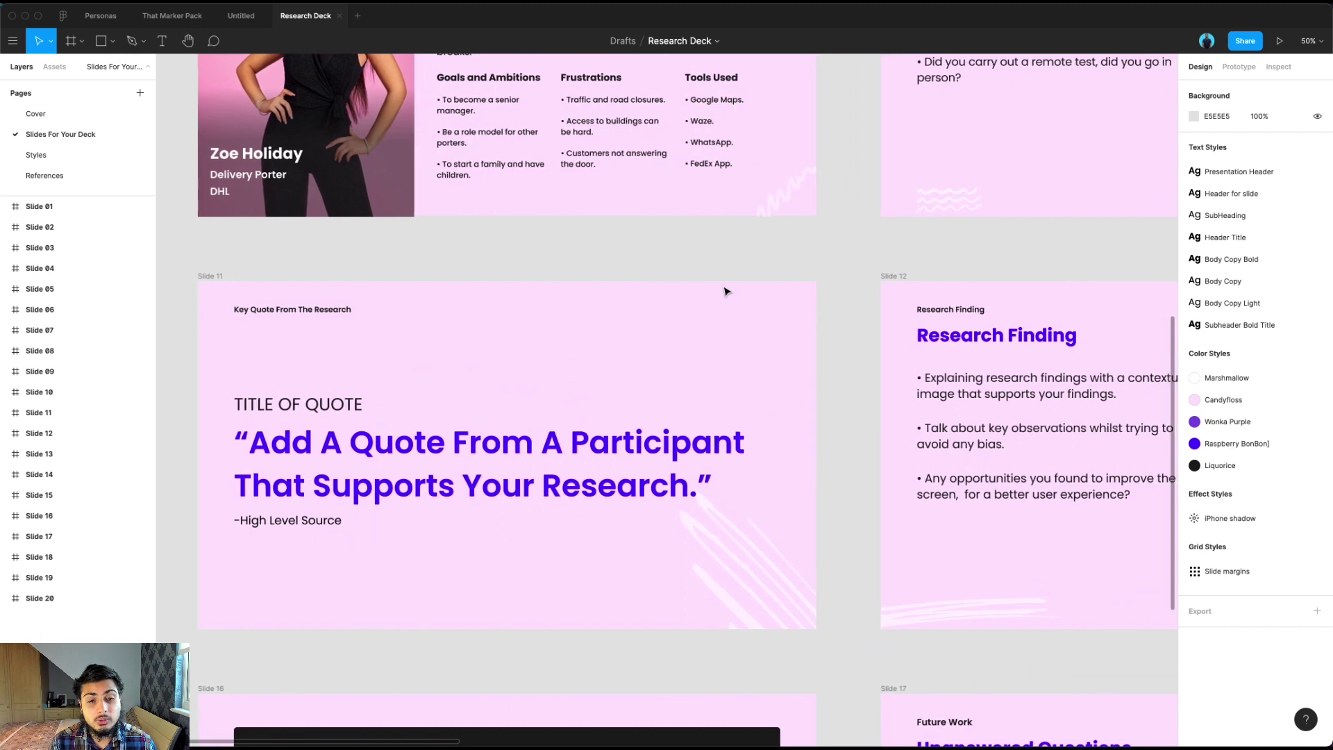
scroll(727, 291, "right", 2)
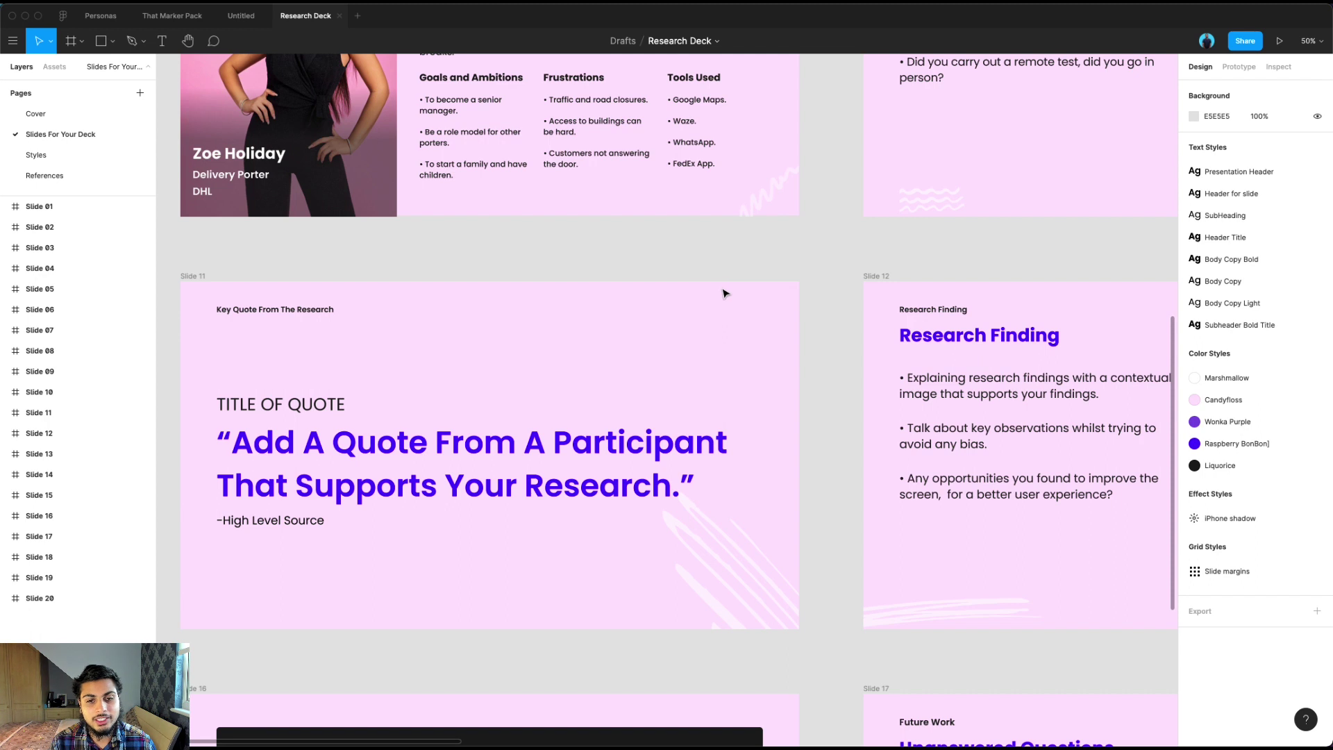
scroll(632, 304, "down", 1)
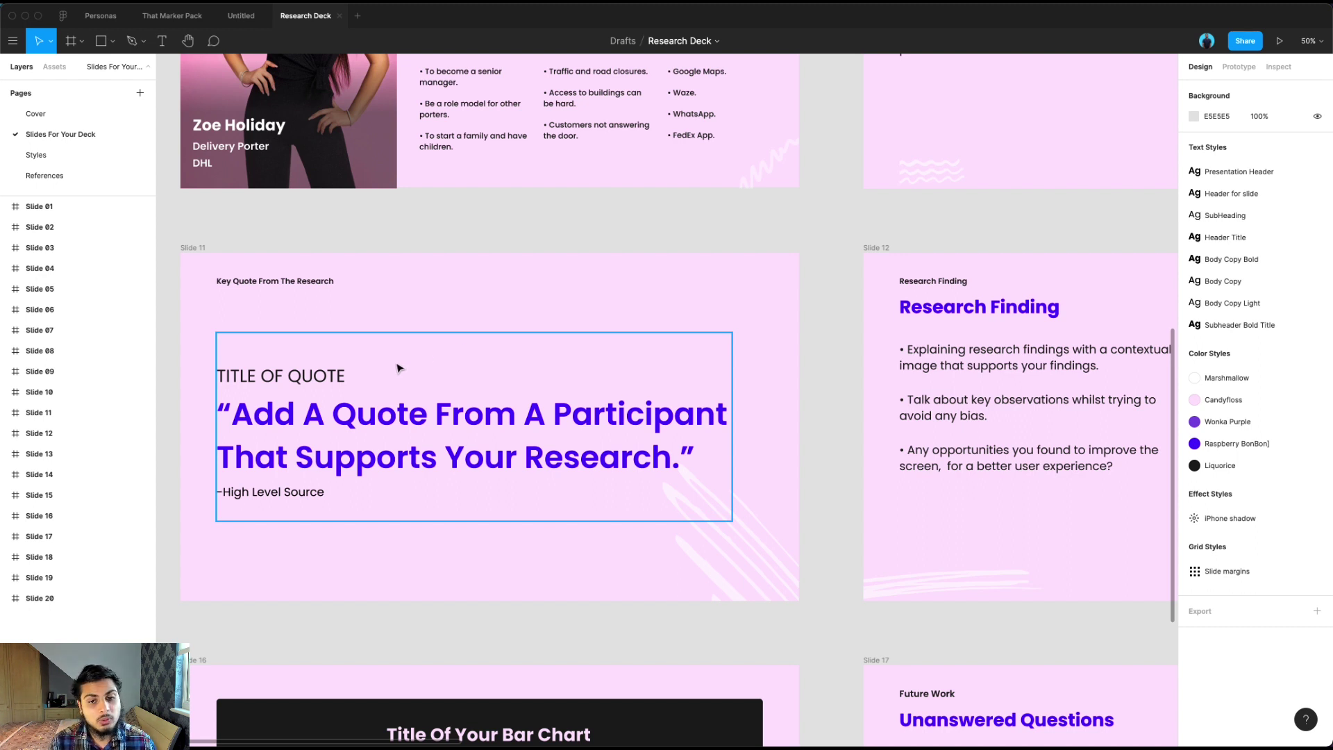
scroll(399, 368, "down", 1)
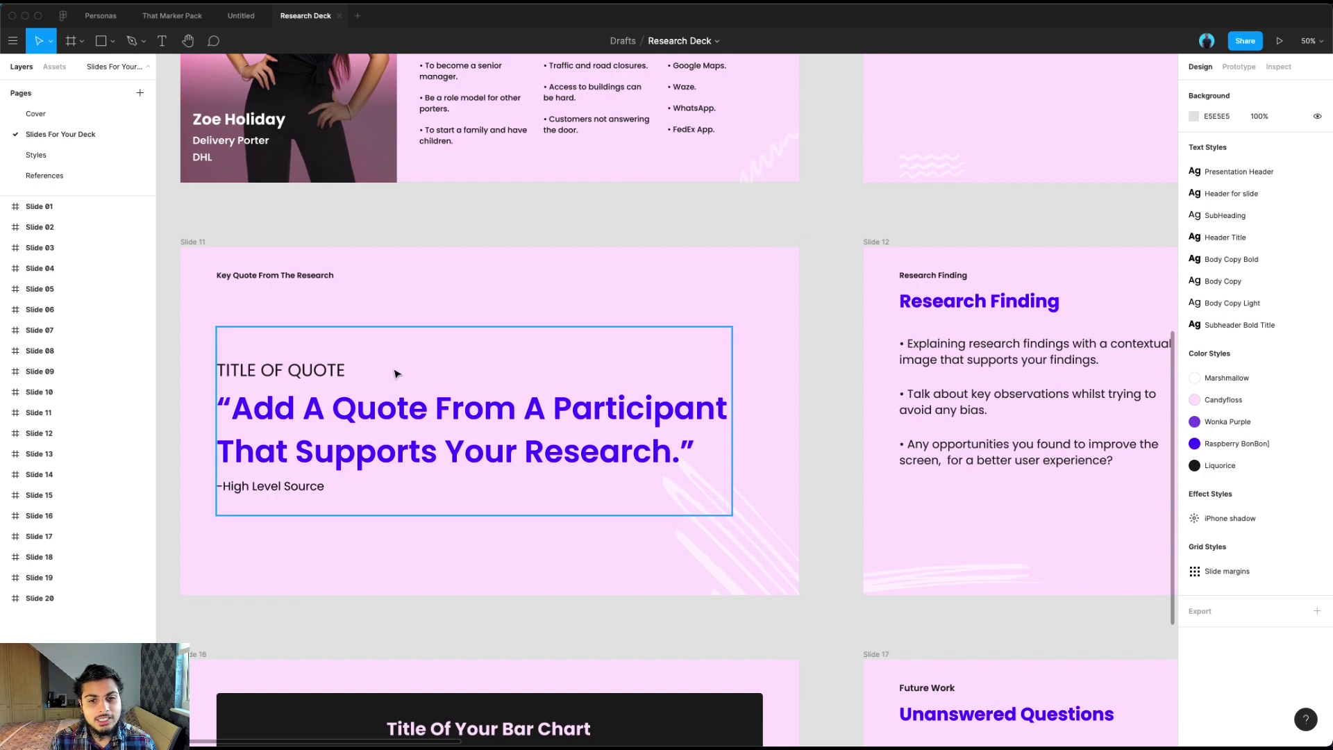
scroll(395, 375, "down", 3)
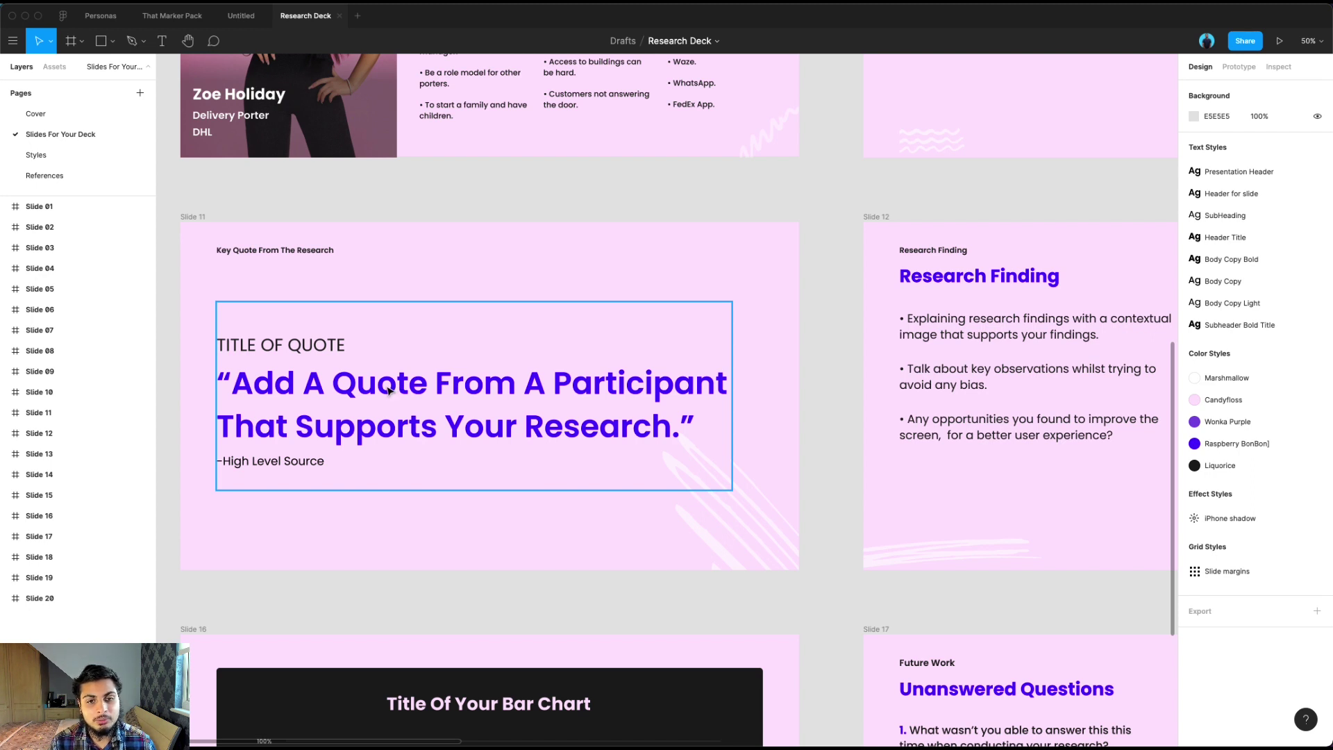
scroll(388, 391, "right", 10)
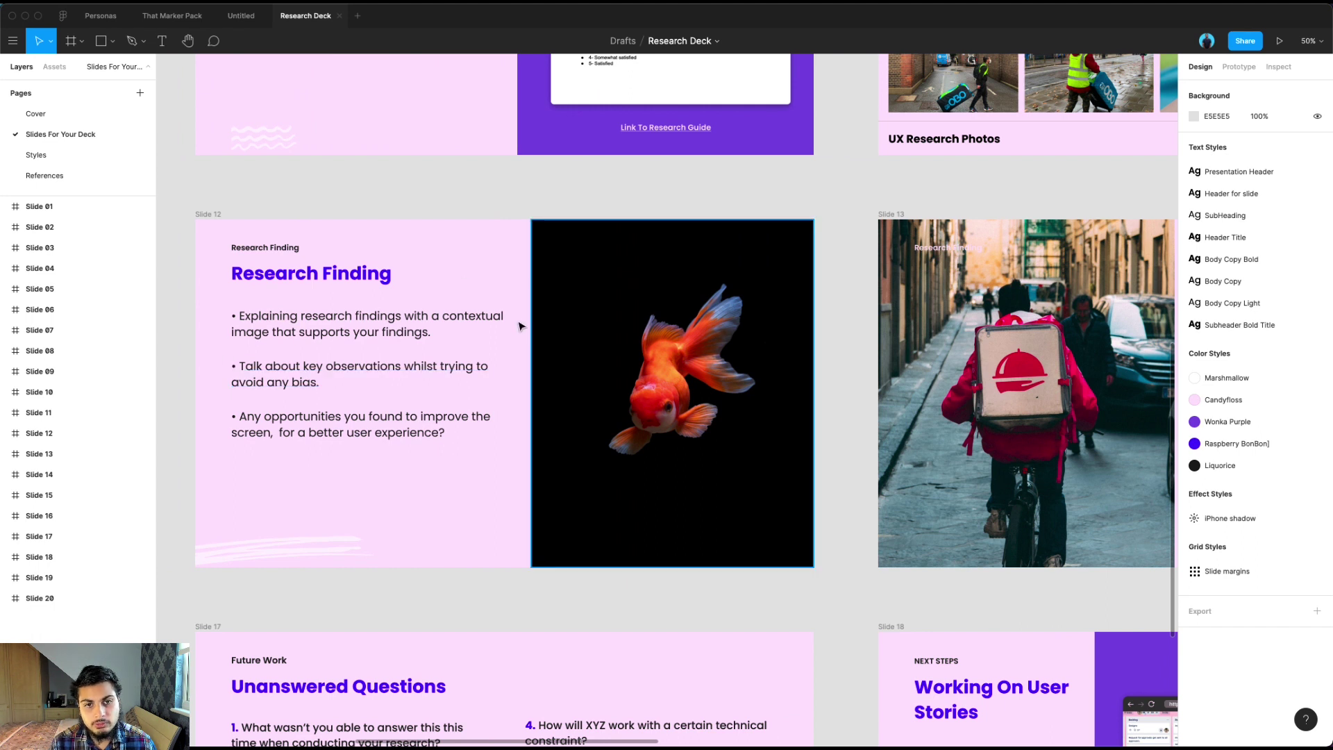
- Pan past Slides 12 and 13 to Slide 14's Visual Summary with Points 1–3
scroll(483, 327, "right", 3)
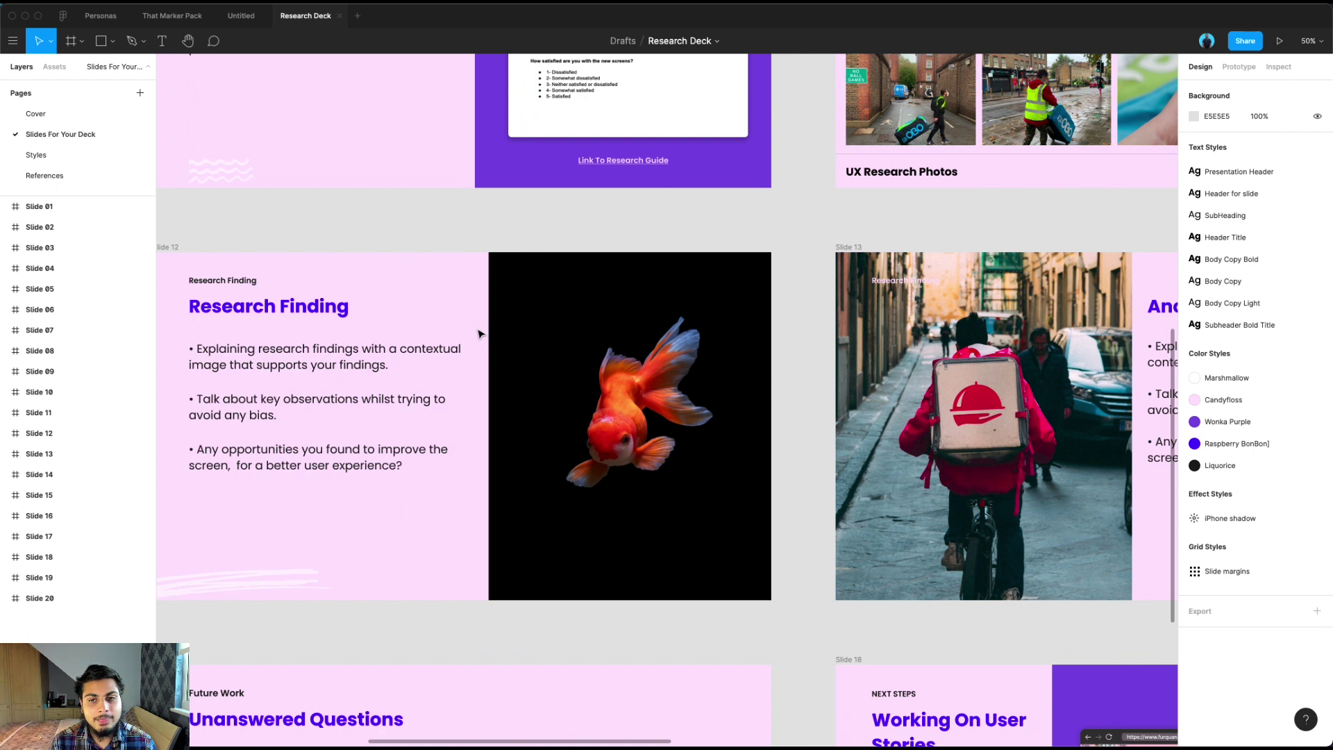
scroll(479, 331, "up", 1)
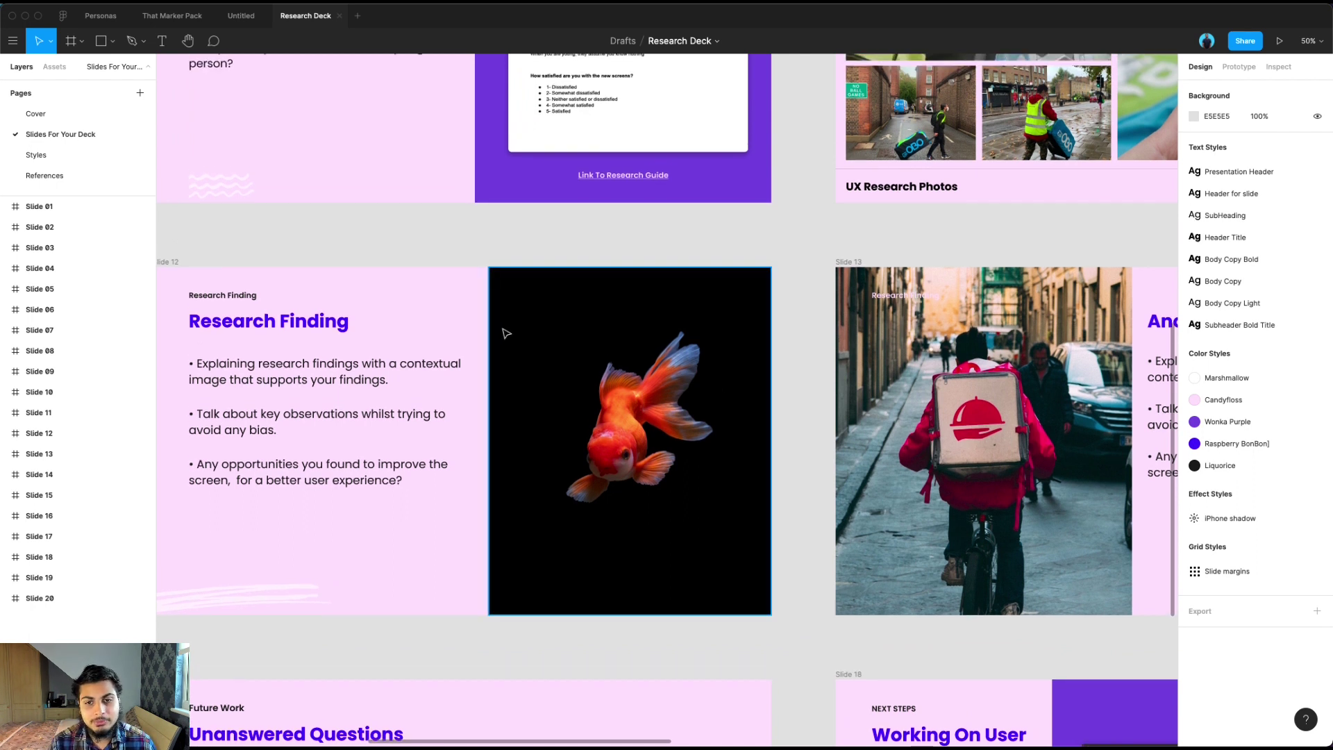
scroll(601, 337, "right", 5)
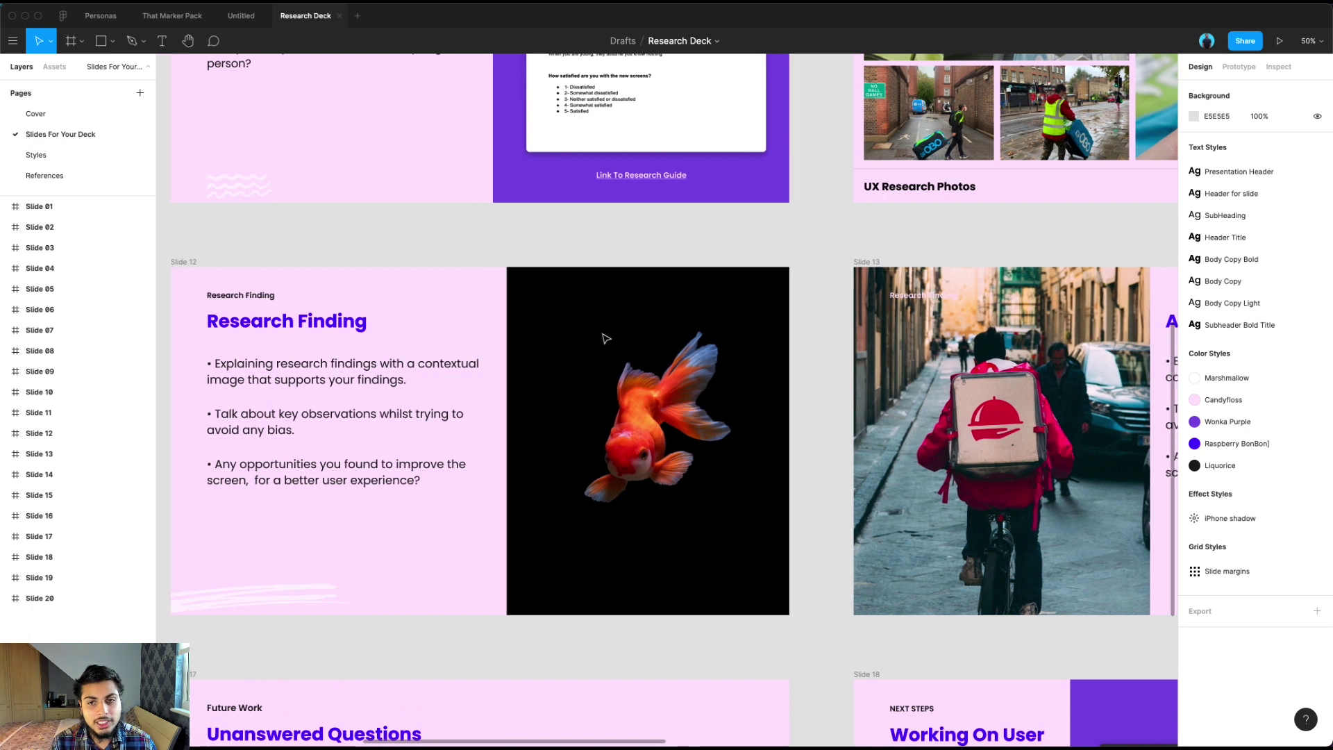
scroll(598, 337, "right", 4)
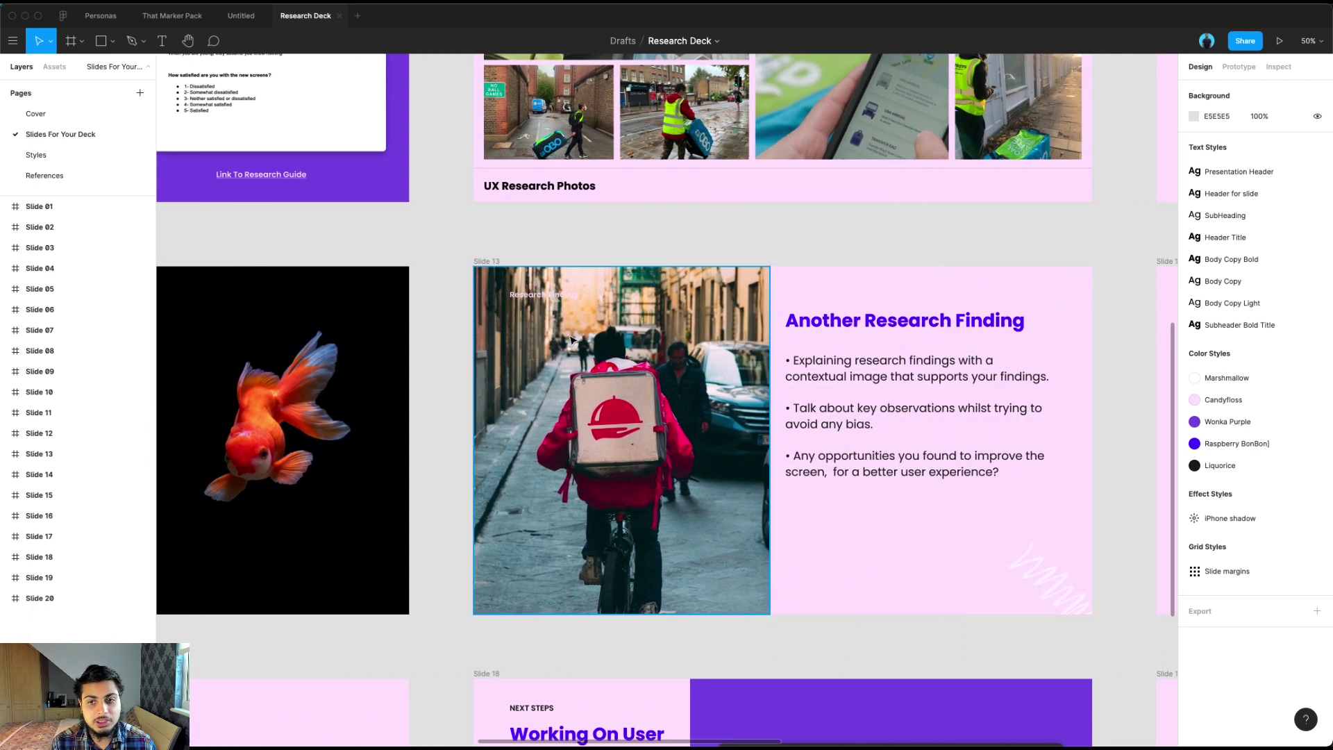
scroll(571, 340, "left", 11)
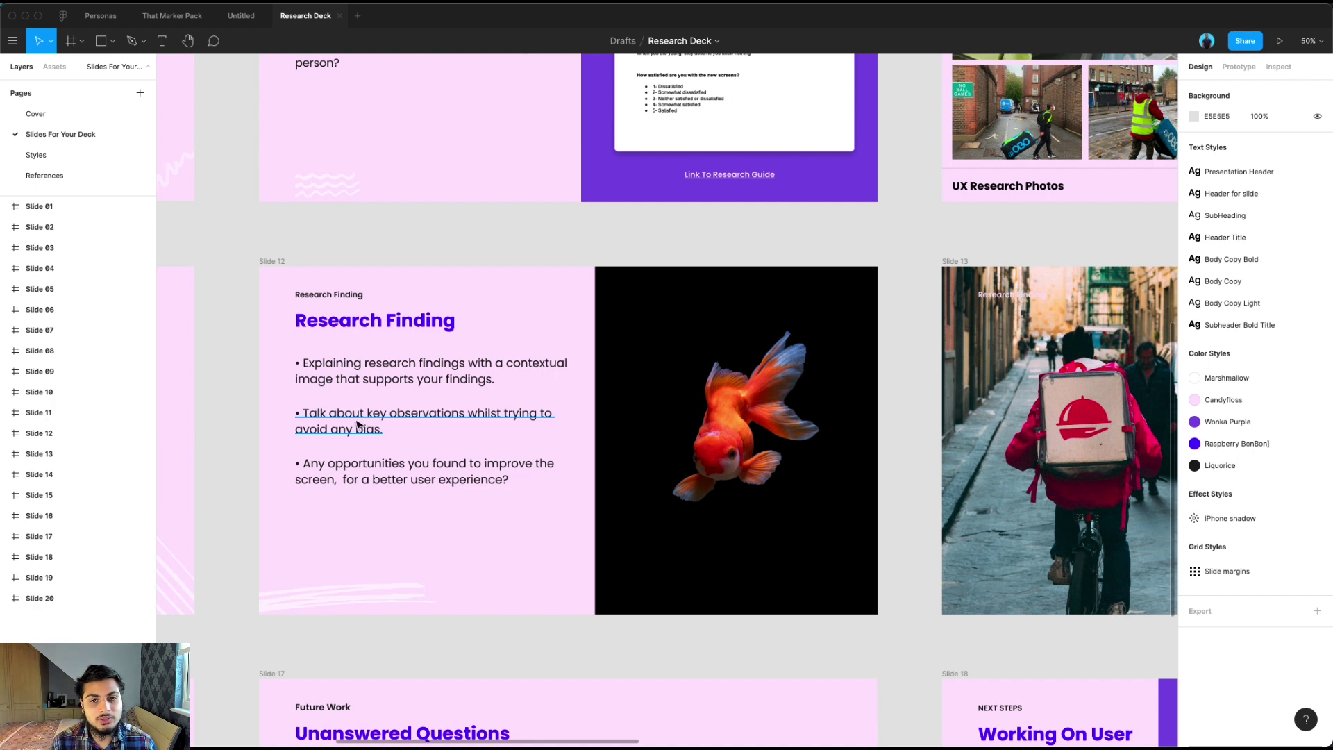
scroll(357, 425, "right", 1)
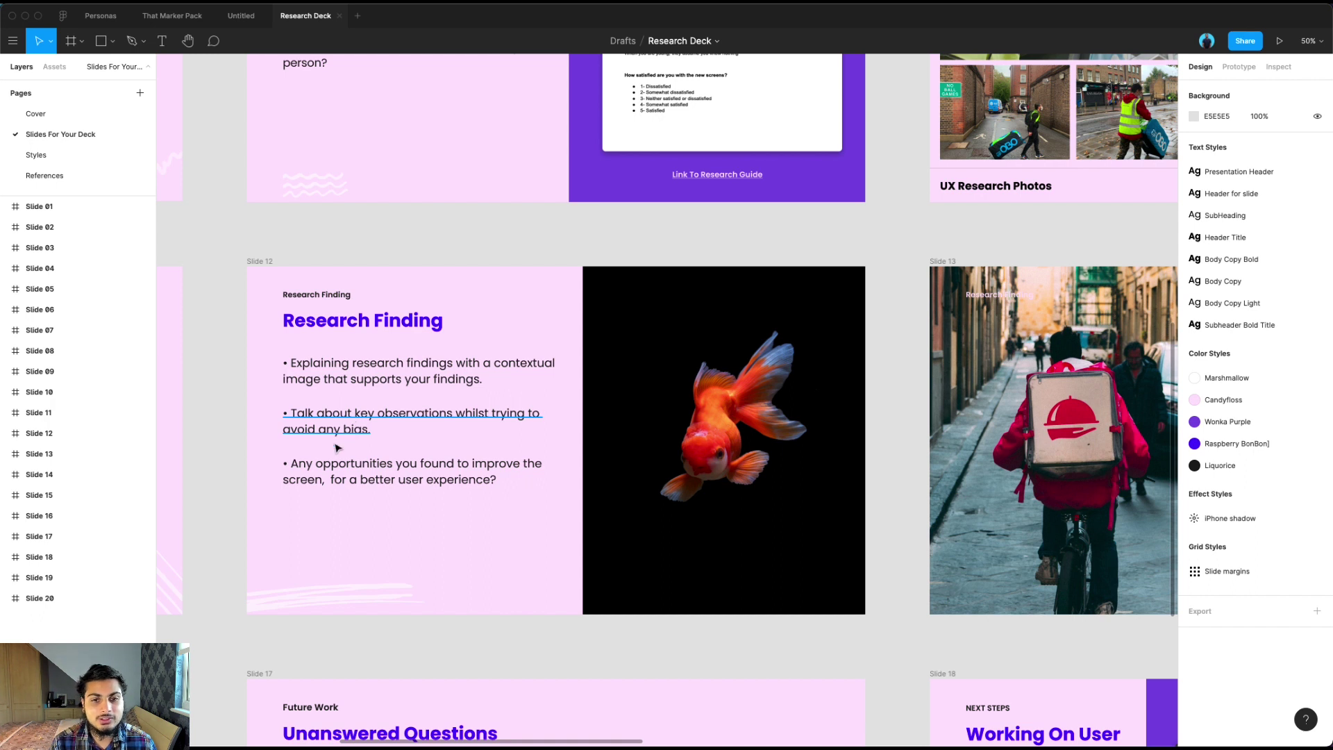
scroll(392, 466, "right", 10)
scroll(402, 458, "right", 14)
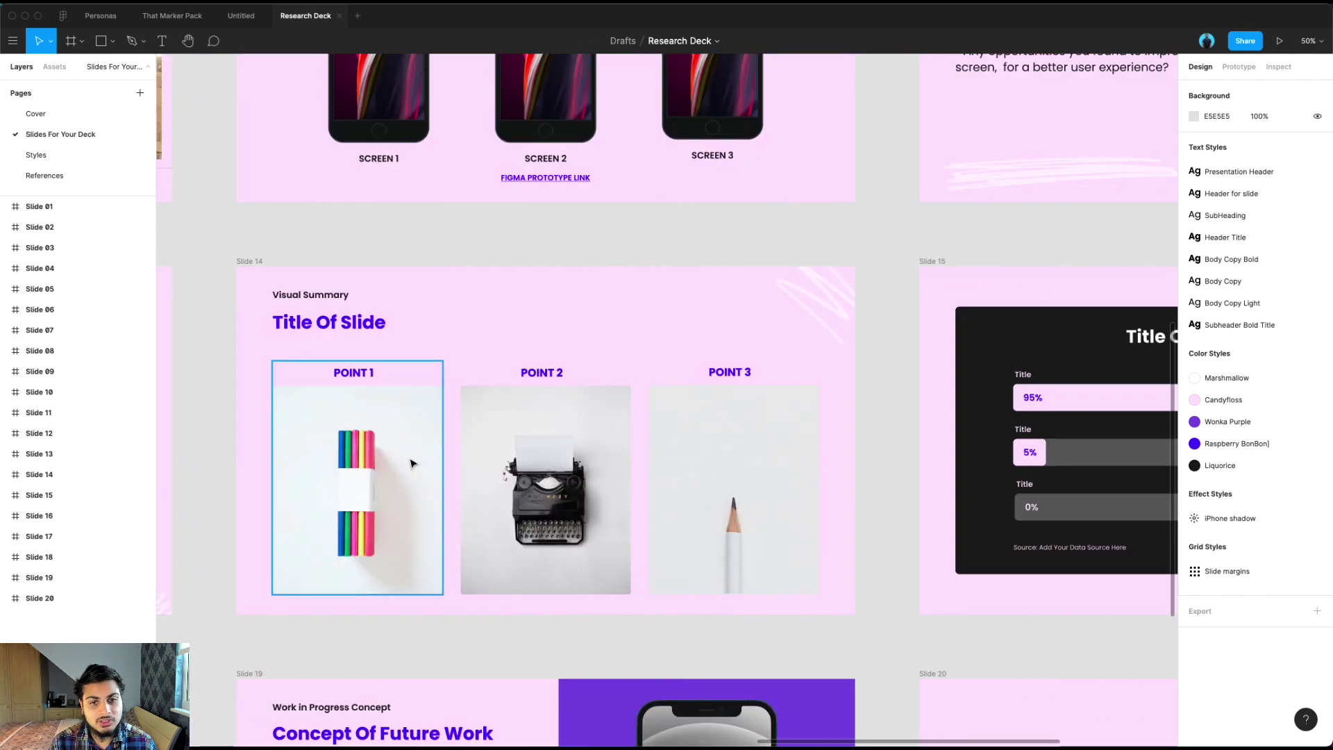
- Pan to Slide 15's 'Title Of Your Bar Chart' with bars at 95%, 5% and 0%
scroll(411, 462, "right", 1)
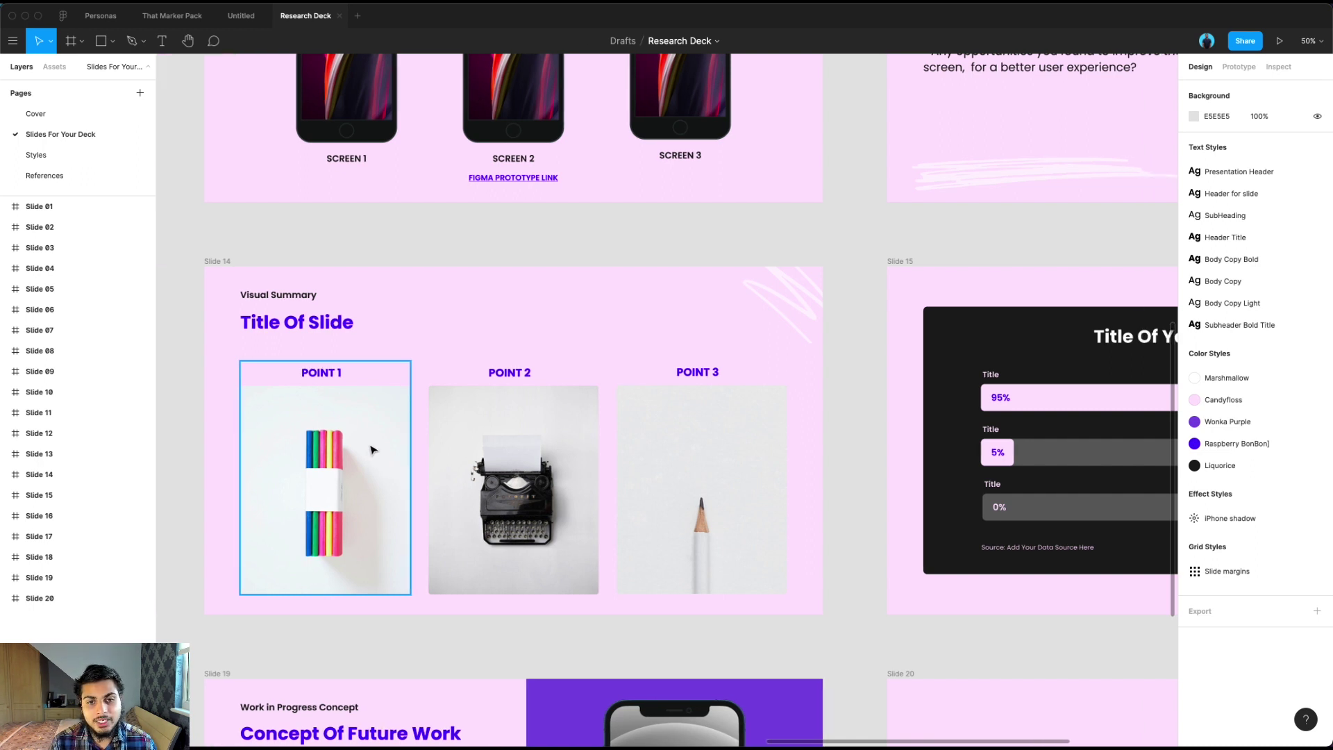
scroll(373, 446, "down", 1)
scroll(373, 446, "right", 1)
scroll(373, 446, "right", 1)
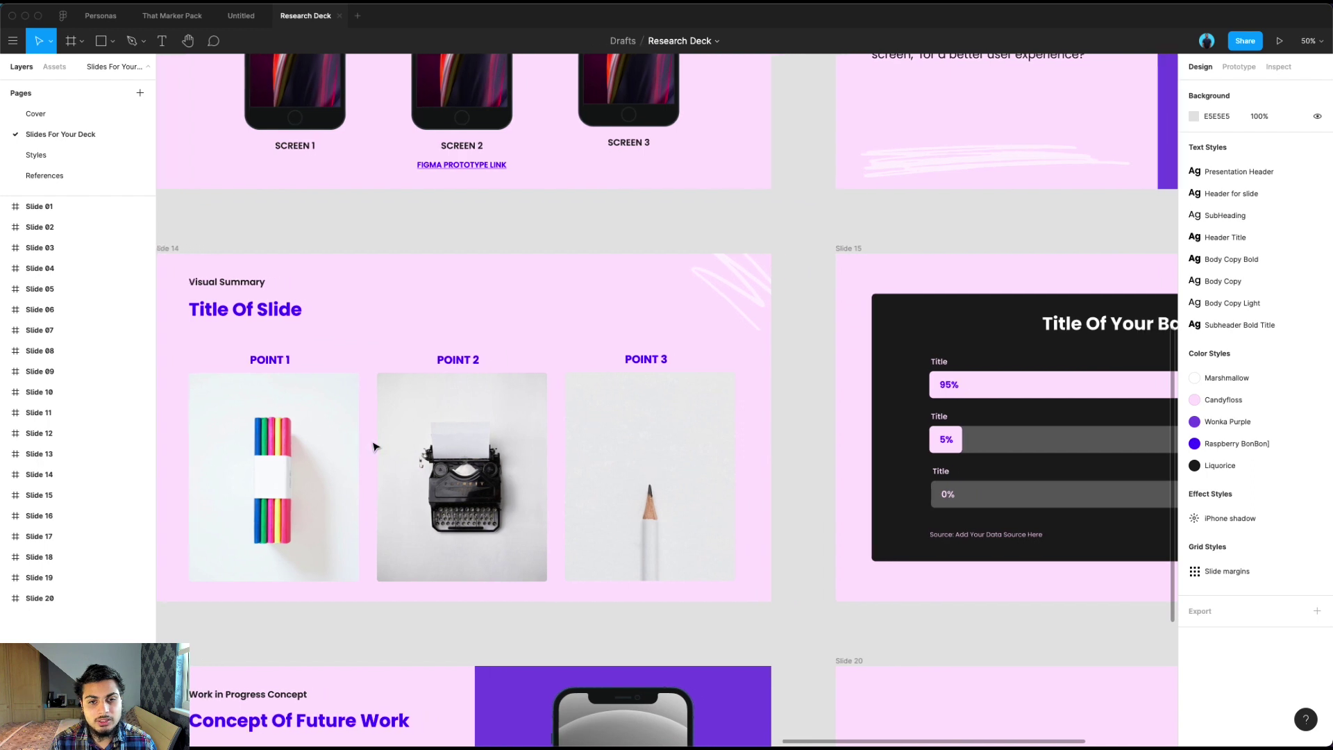
scroll(373, 446, "up", 1)
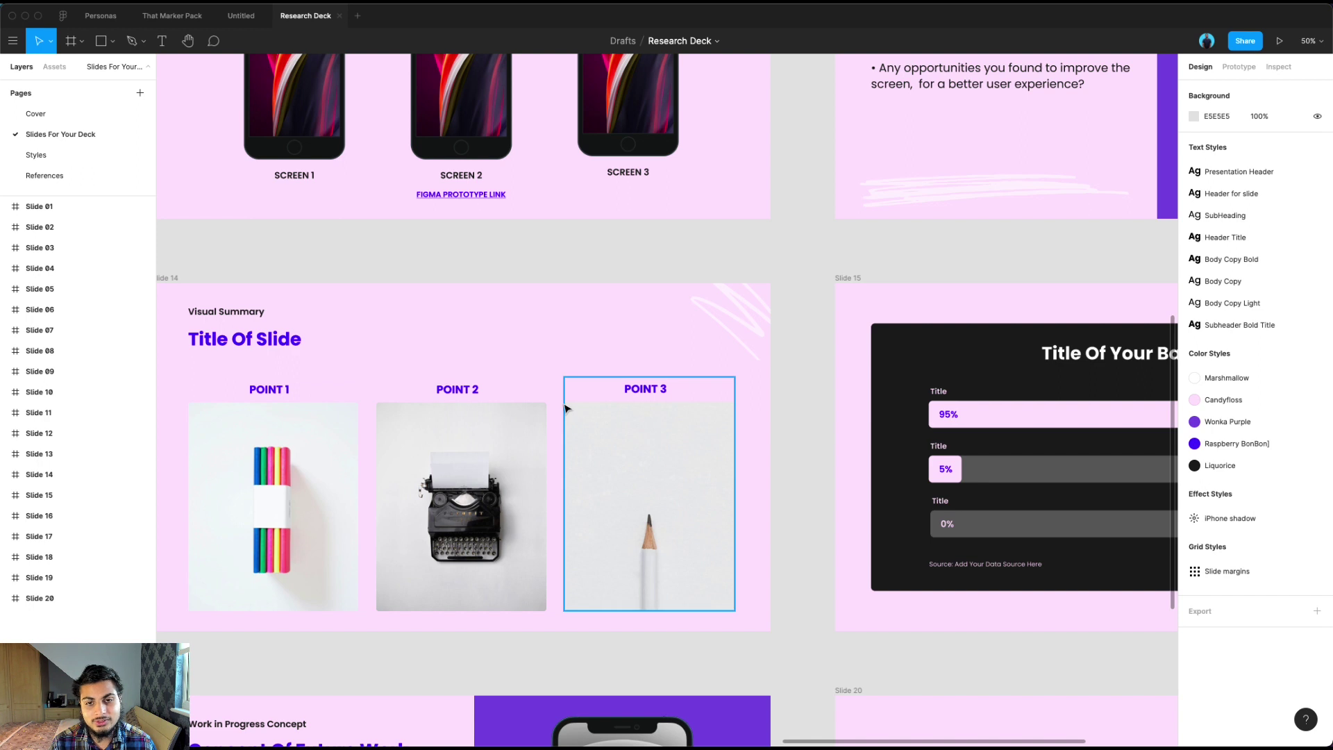
scroll(621, 426, "down", 1)
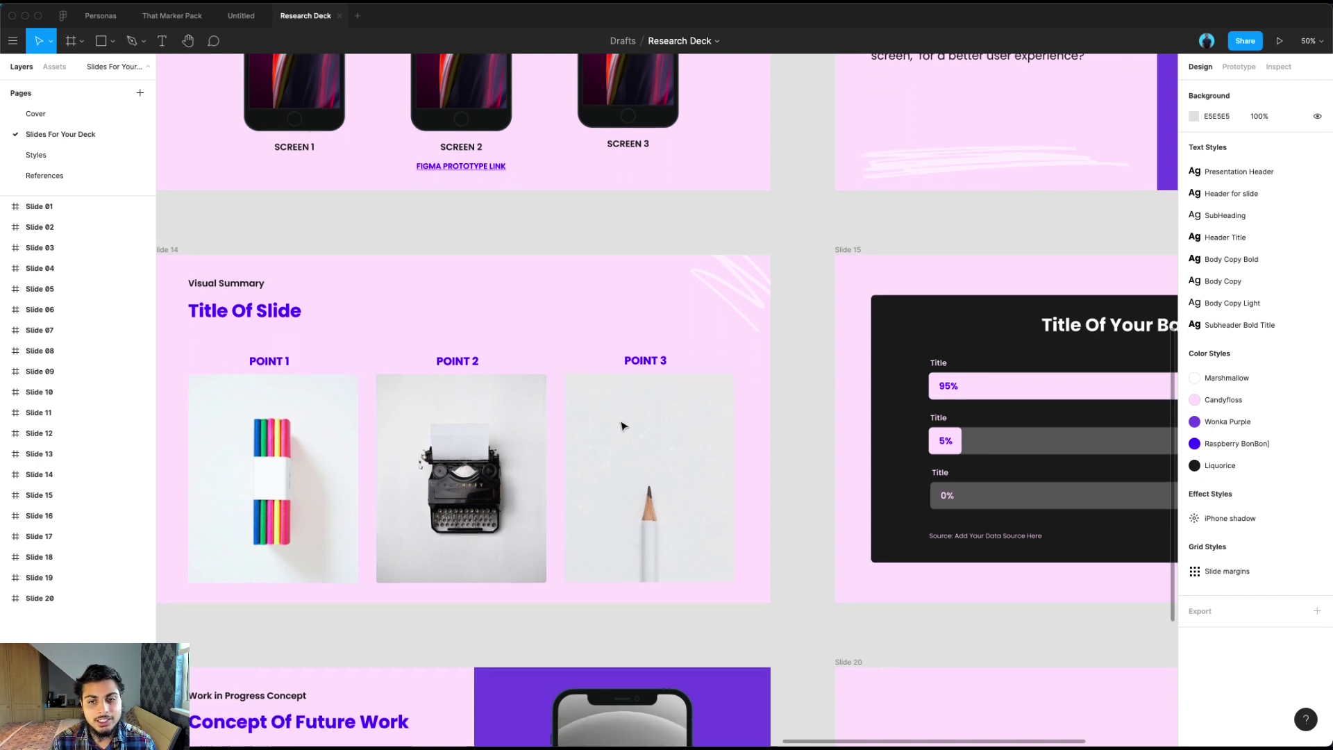
scroll(621, 425, "left", 2)
scroll(622, 425, "up", 1)
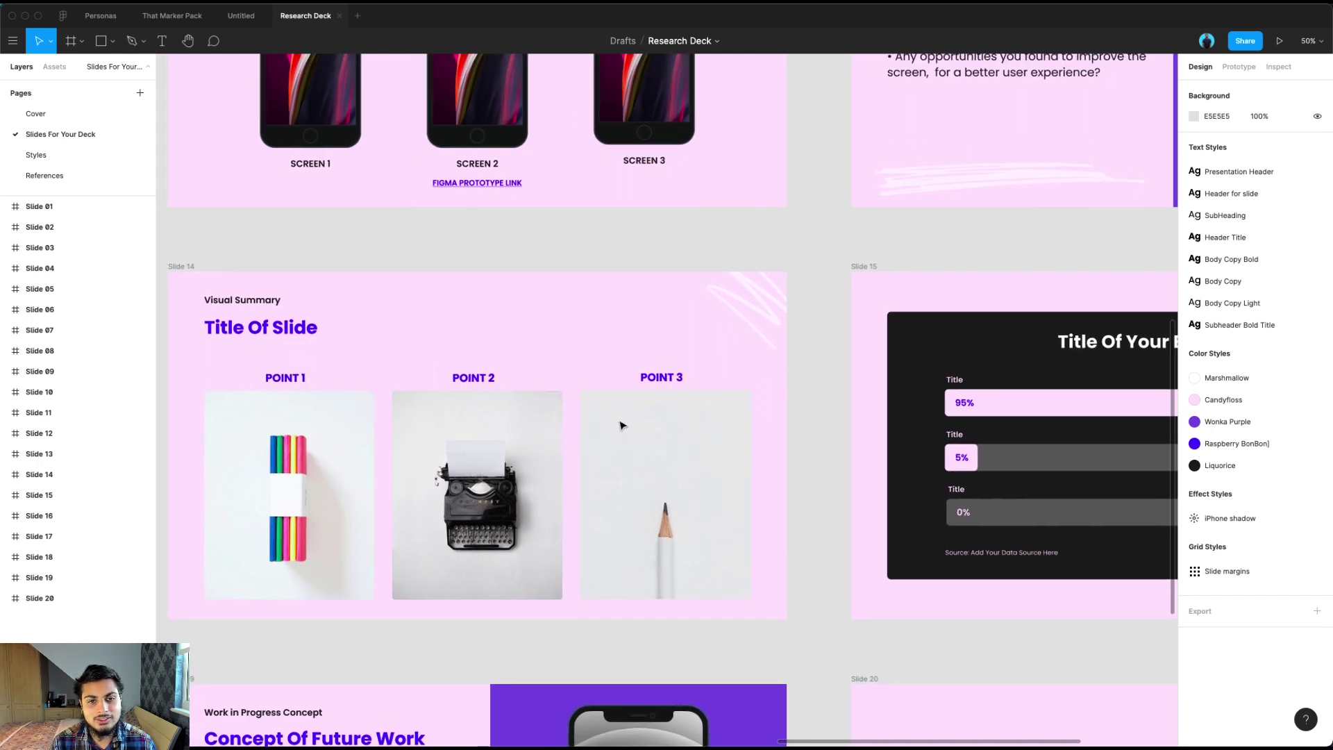
scroll(620, 425, "left", 1)
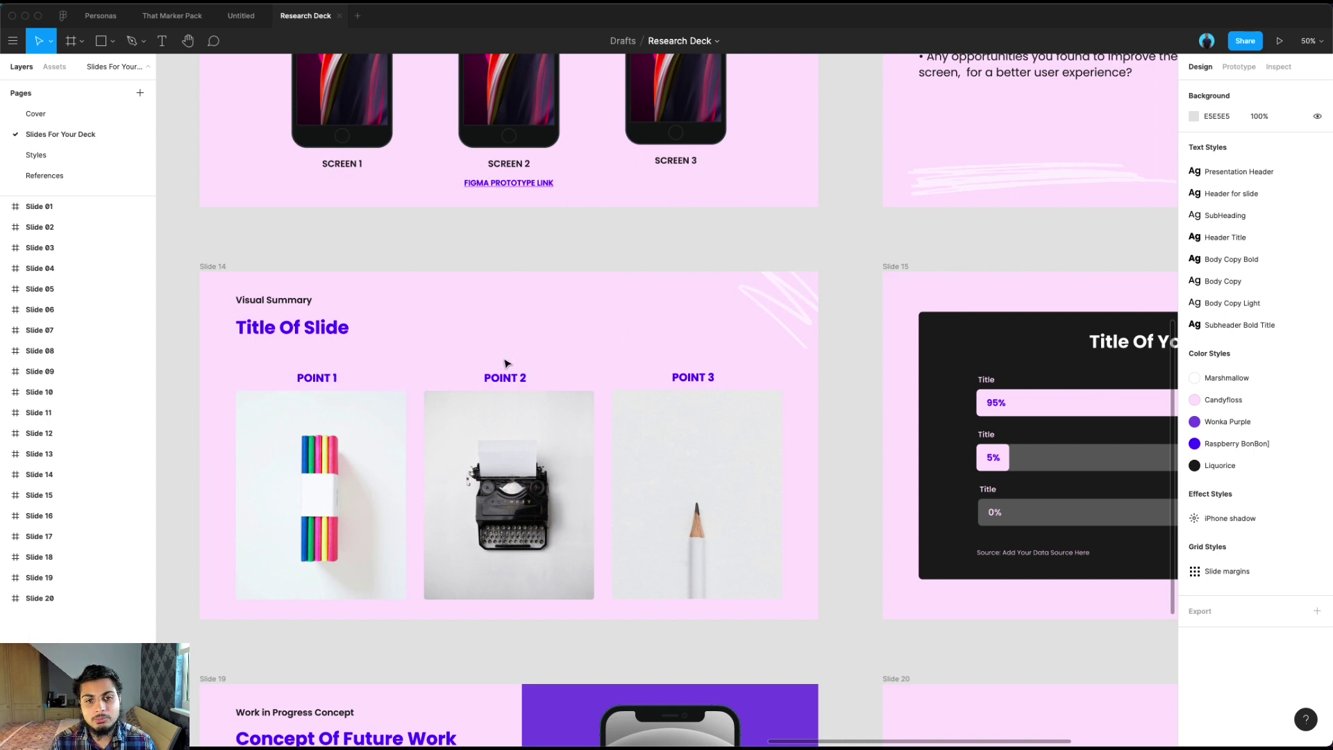
scroll(507, 363, "up", 1)
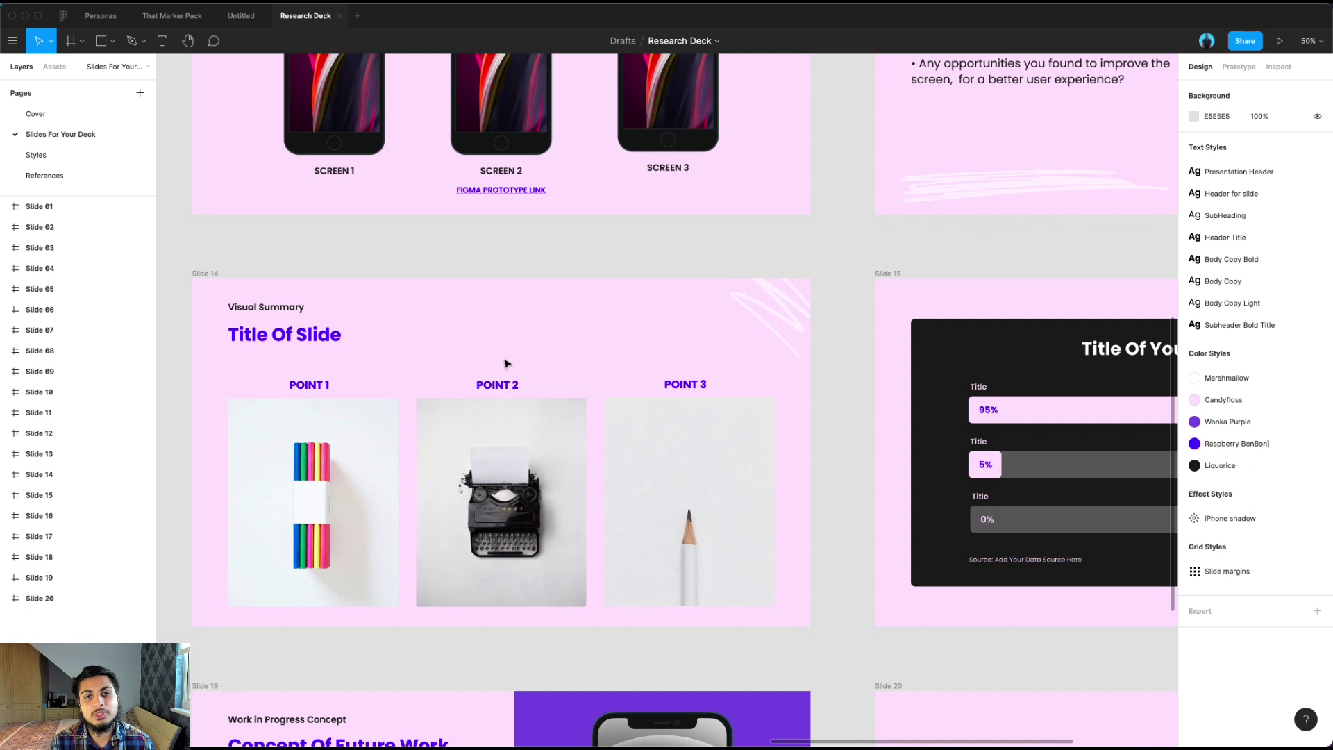
scroll(507, 363, "right", 10)
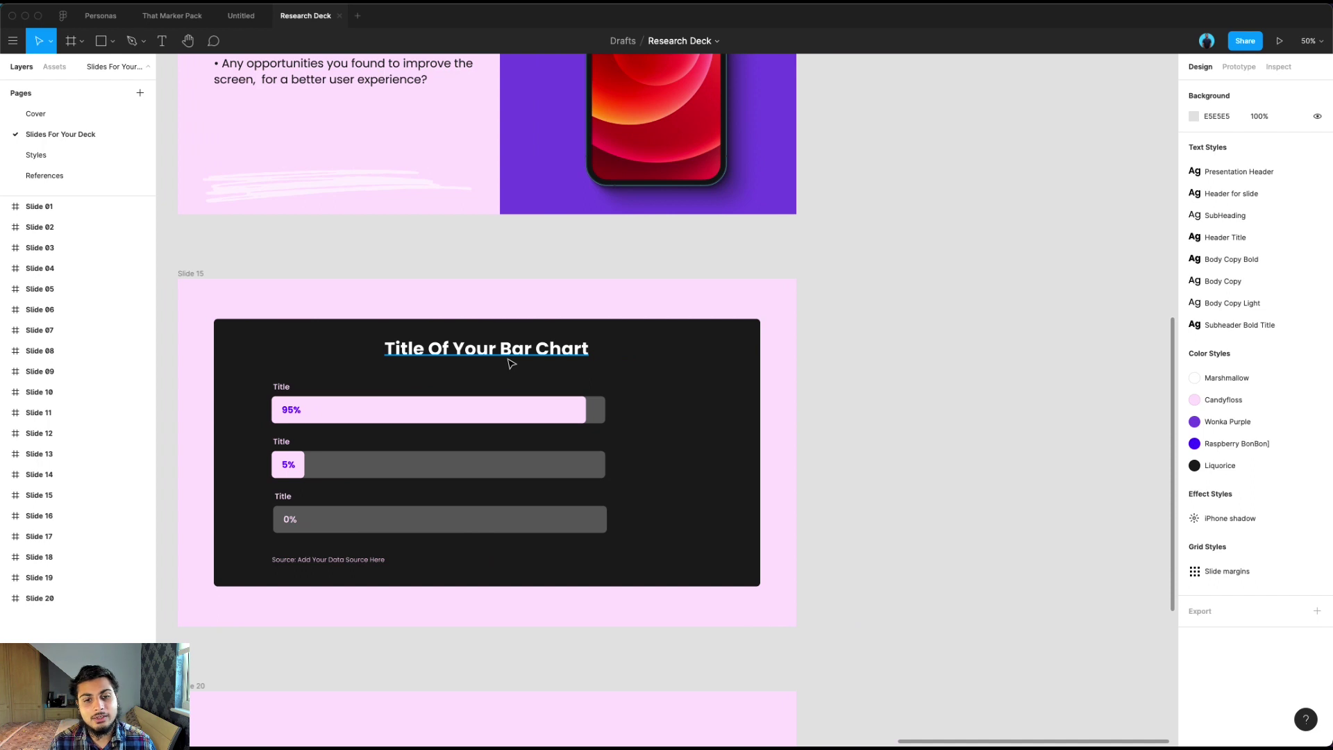
- Pan to Slide 16's column chart of Low contrast, Missing alt text and Empty links
scroll(510, 364, "left", 2)
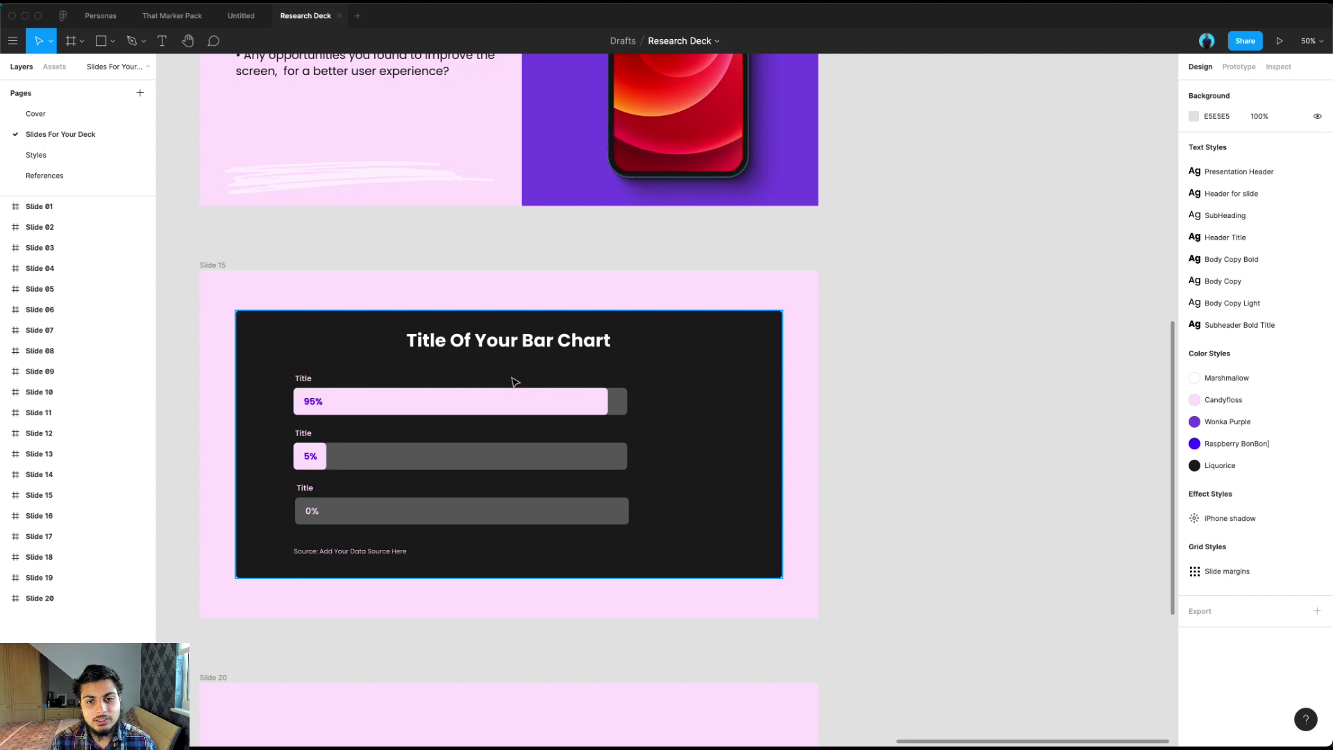
scroll(514, 383, "up", 1)
scroll(514, 383, "left", 1)
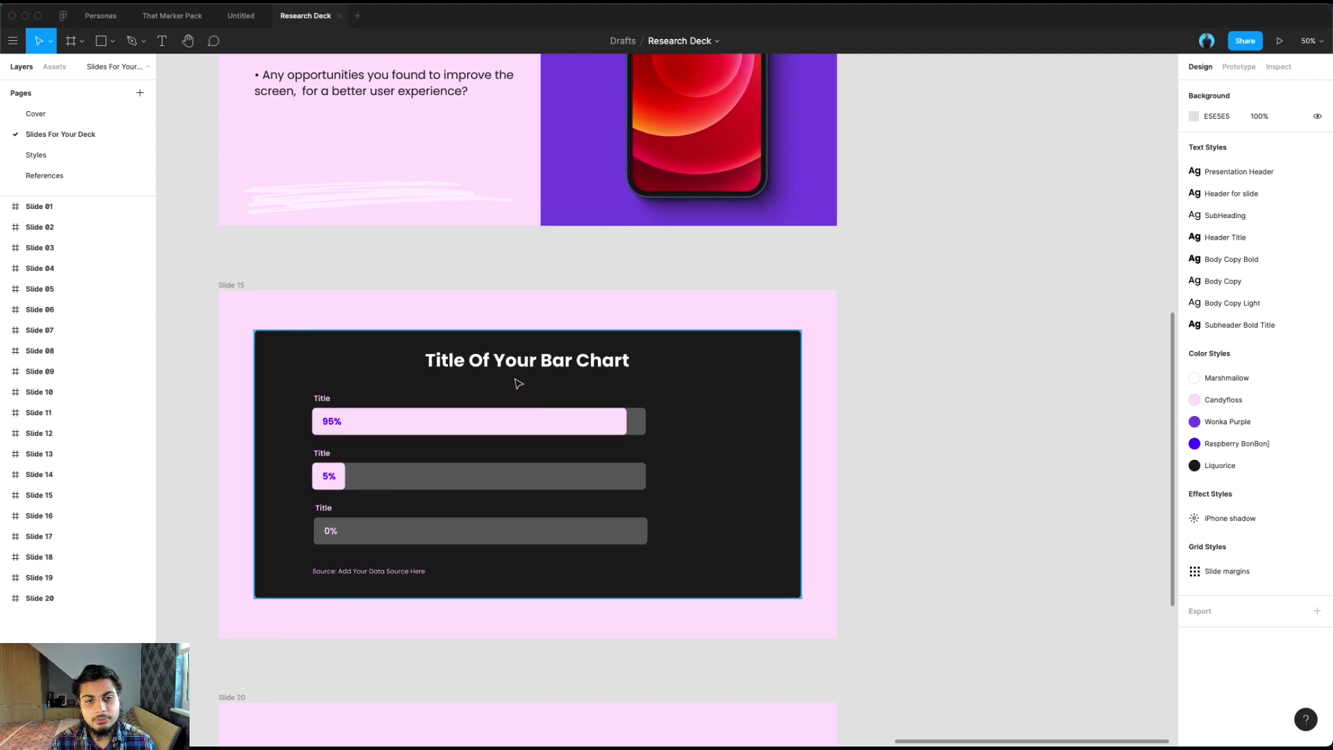
scroll(509, 385, "left", 5)
scroll(509, 386, "down", 10)
scroll(509, 385, "up", 8)
scroll(507, 383, "right", 1)
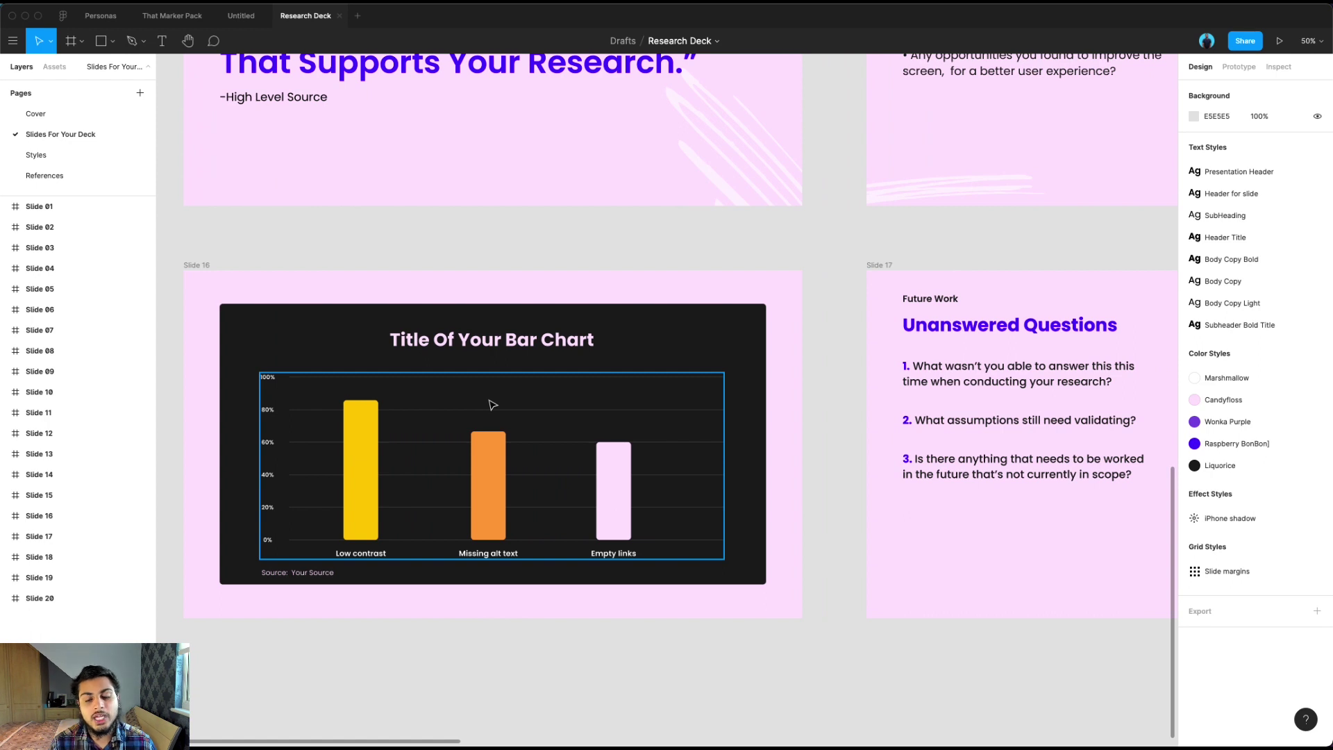
scroll(520, 384, "right", 1)
- Pan through Slide 17's Unanswered Questions to Slide 18, Working On User Stories
scroll(520, 384, "right", 10)
scroll(517, 383, "up", 2)
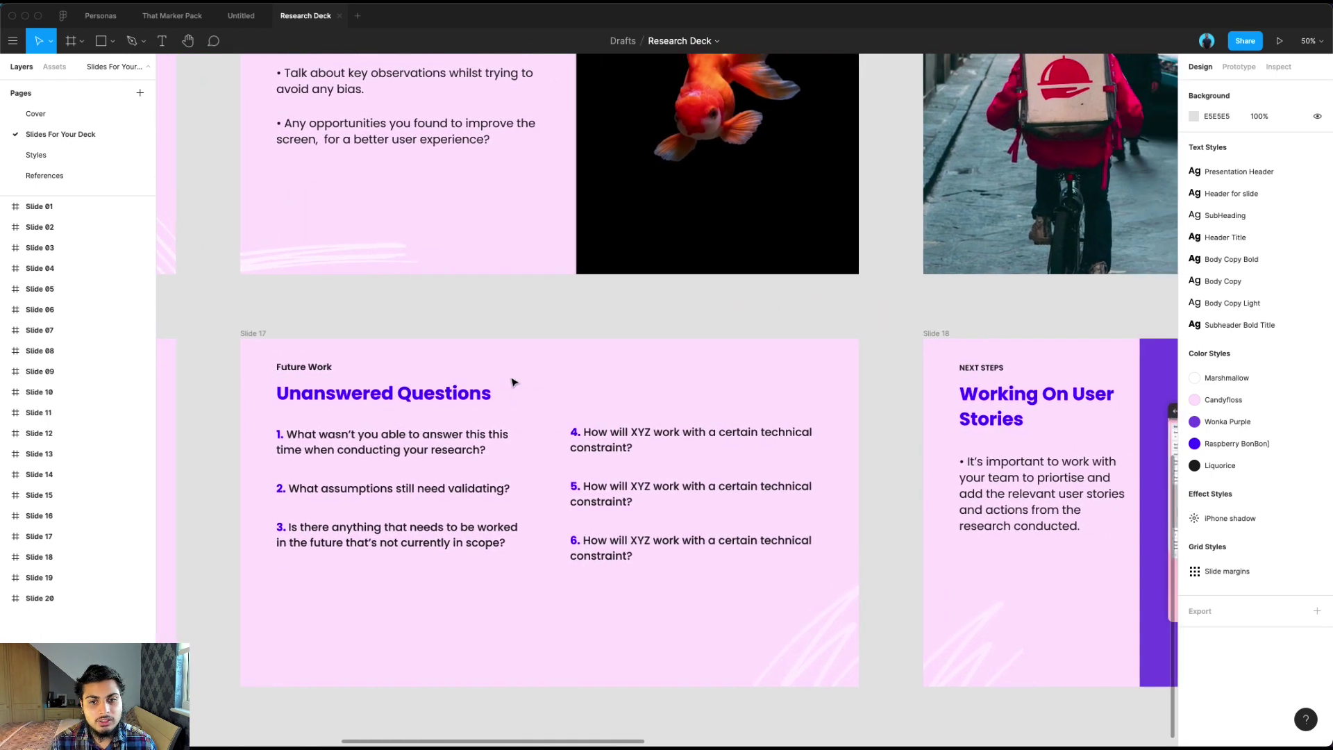
scroll(514, 381, "down", 2)
scroll(514, 382, "right", 1)
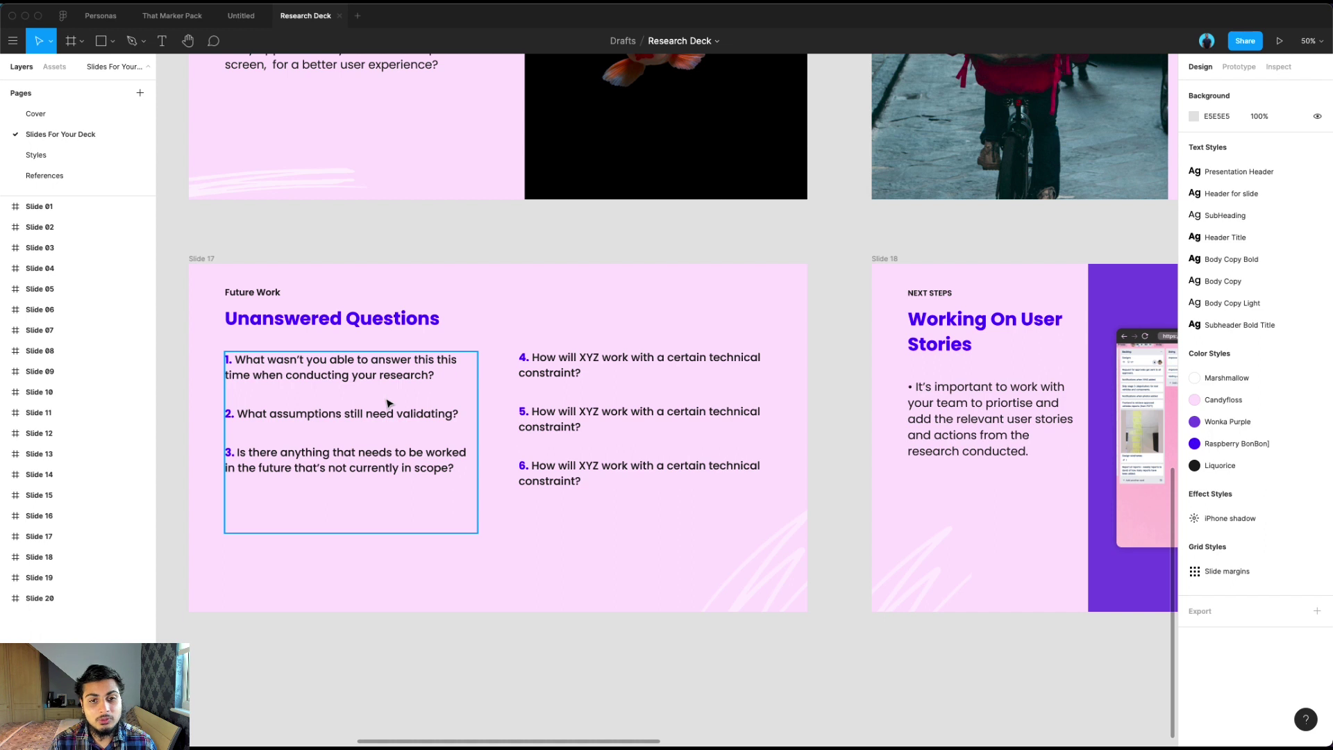
scroll(387, 404, "down", 1)
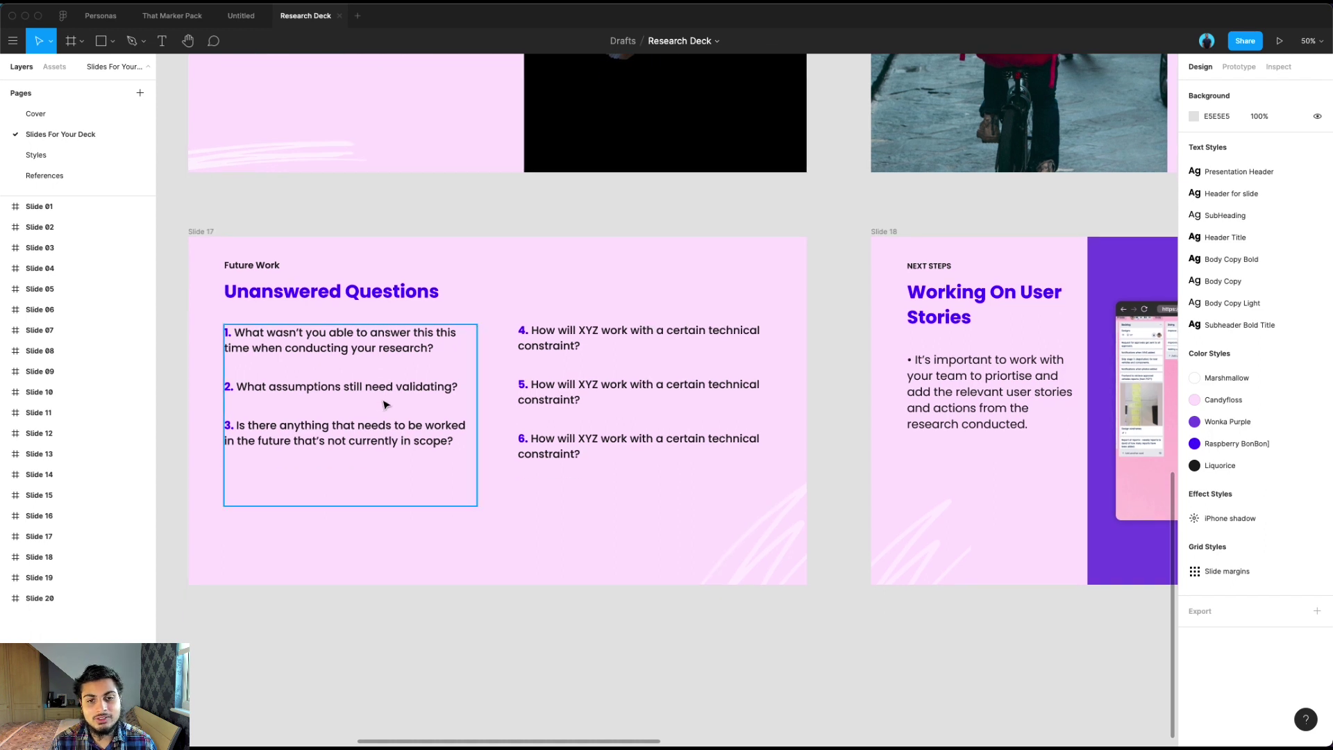
scroll(381, 405, "up", 1)
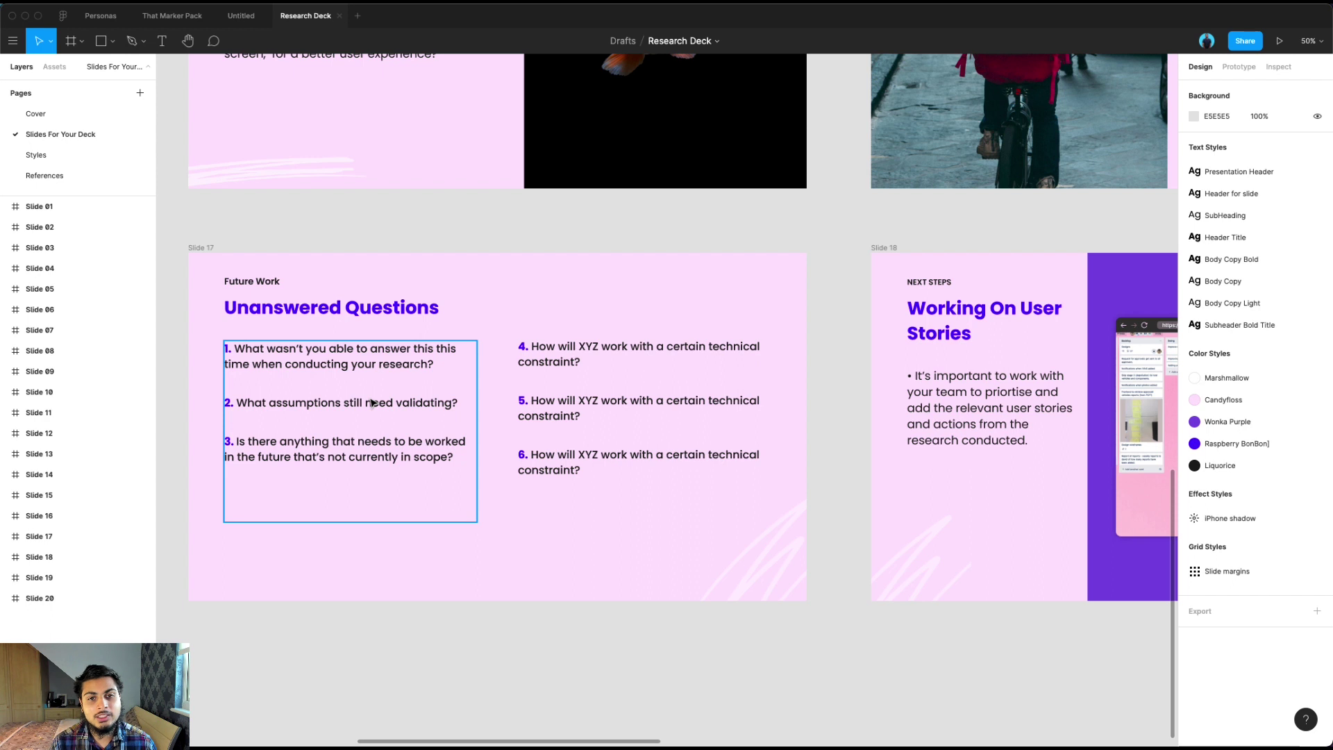
scroll(372, 403, "up", 1)
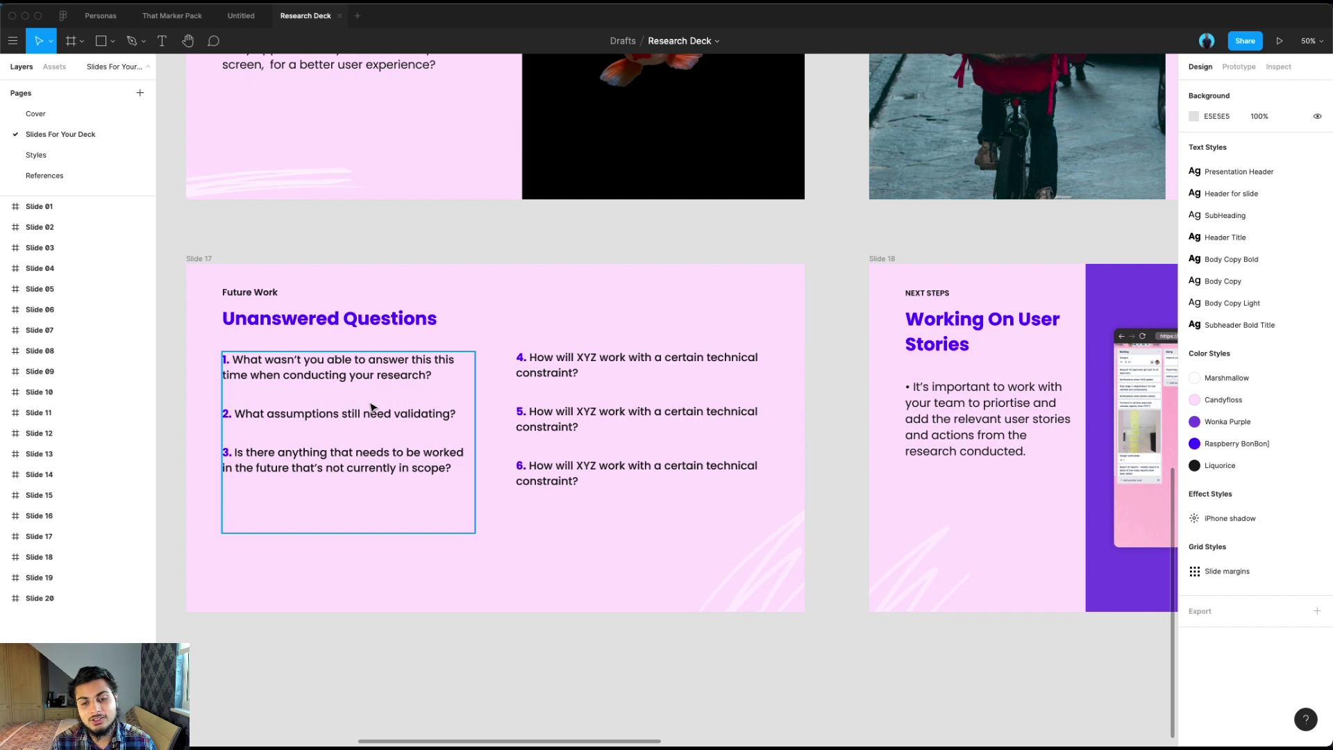
- Pan right past Slide 18 to Slide 19, Concept Of Future Work, with its greyscale phone mockup
scroll(372, 407, "right", 10)
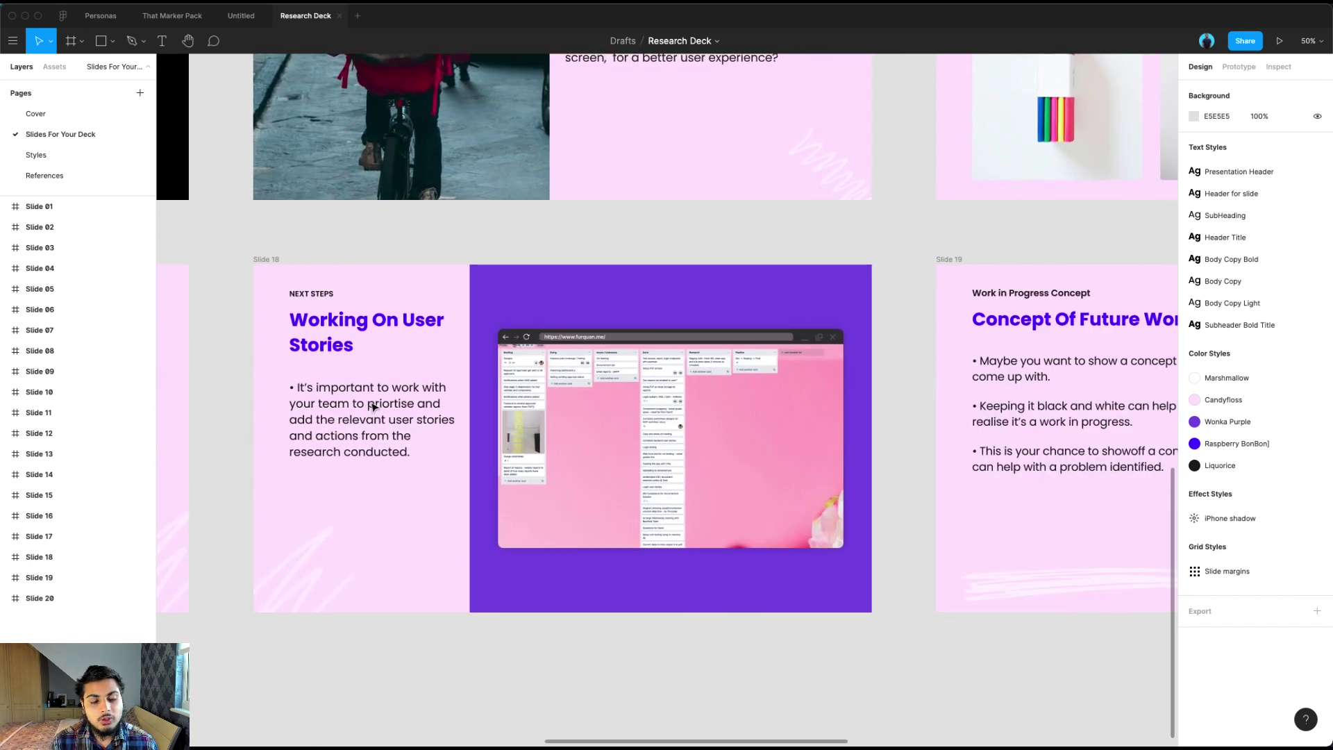
scroll(373, 408, "up", 2)
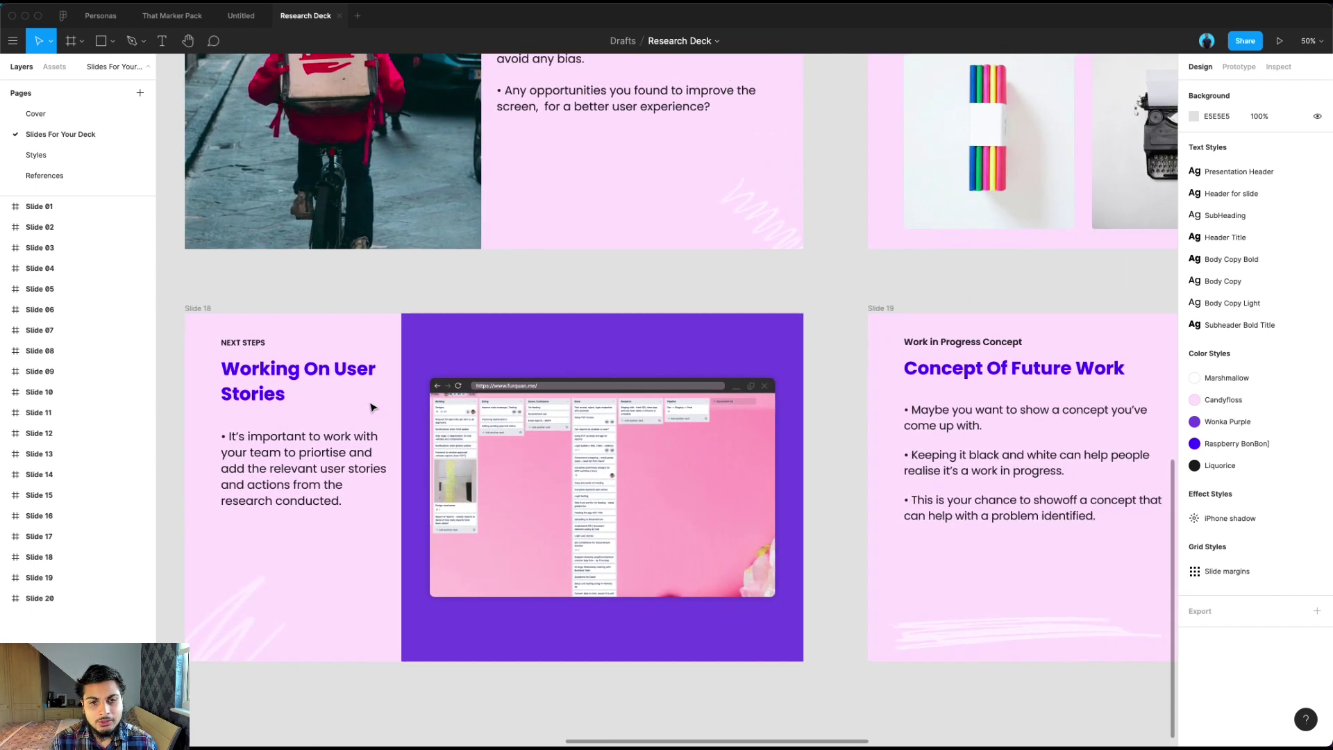
scroll(372, 407, "down", 5)
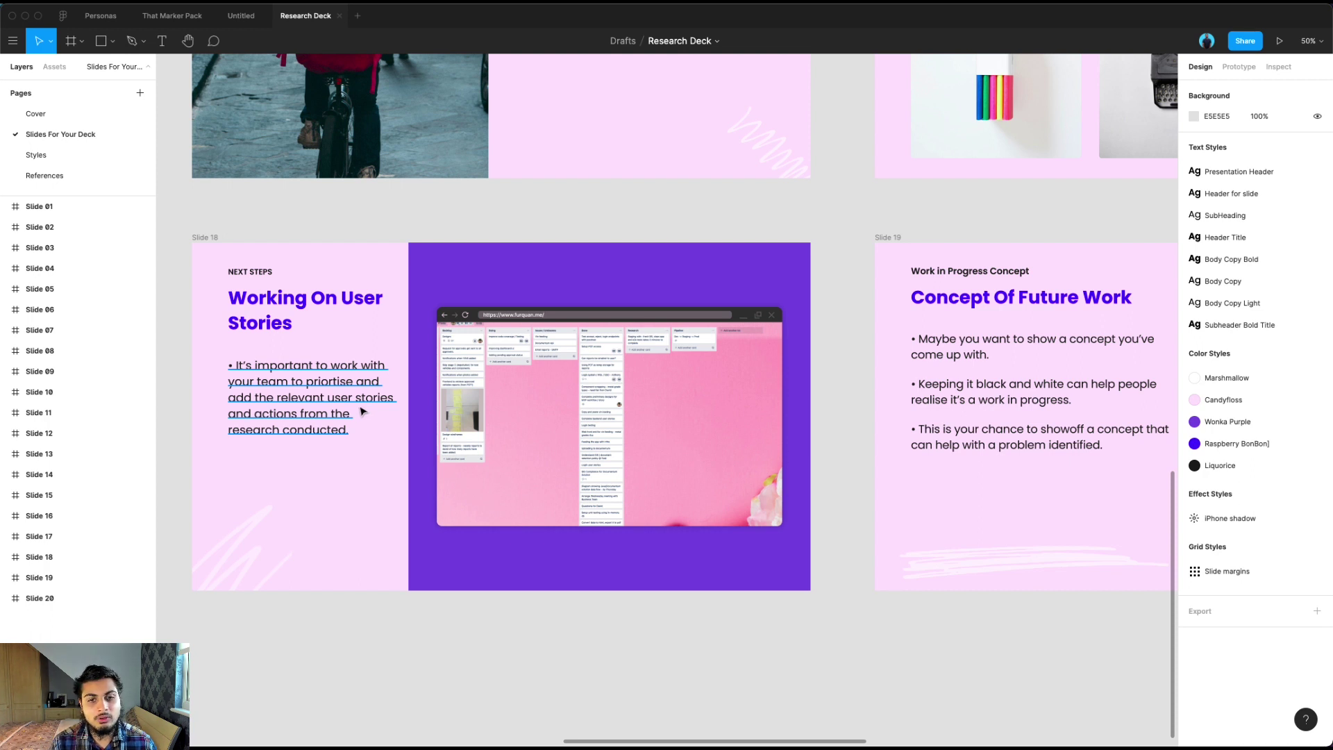
scroll(364, 411, "right", 1)
scroll(364, 411, "right", 1)
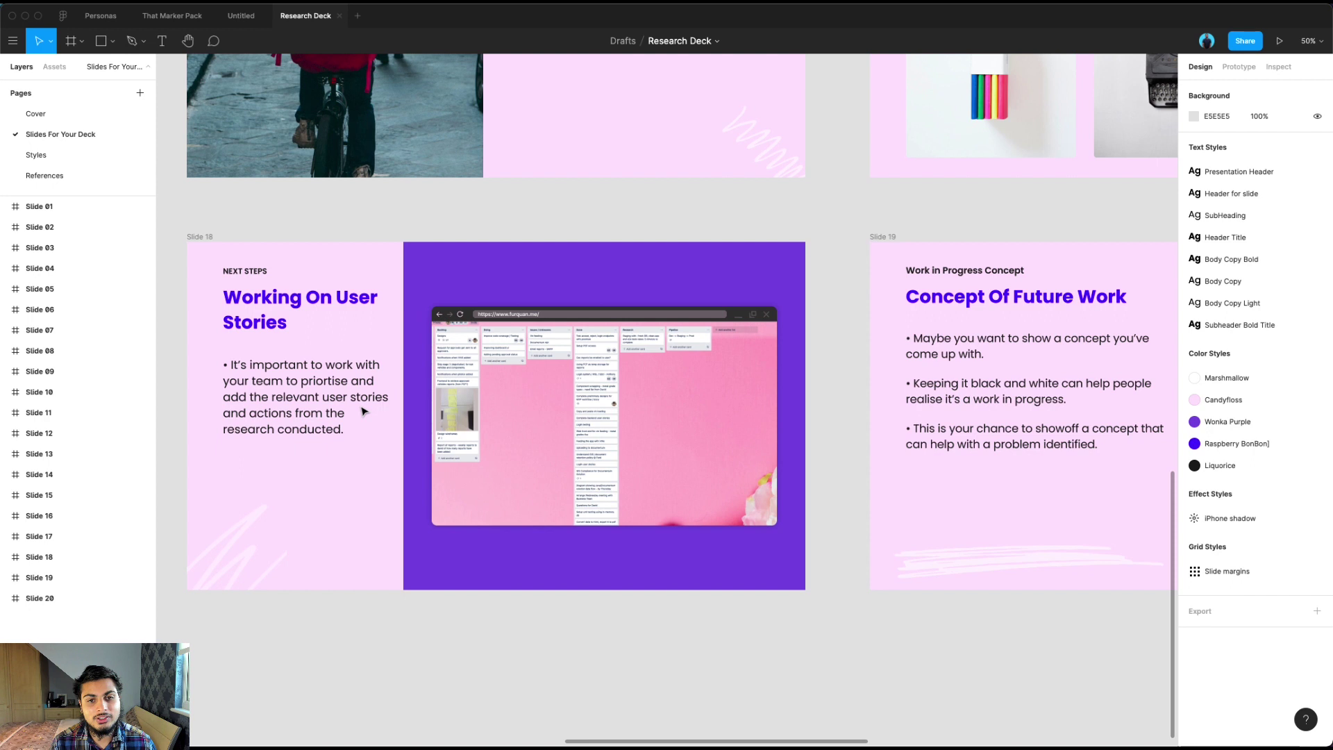
scroll(364, 411, "up", 1)
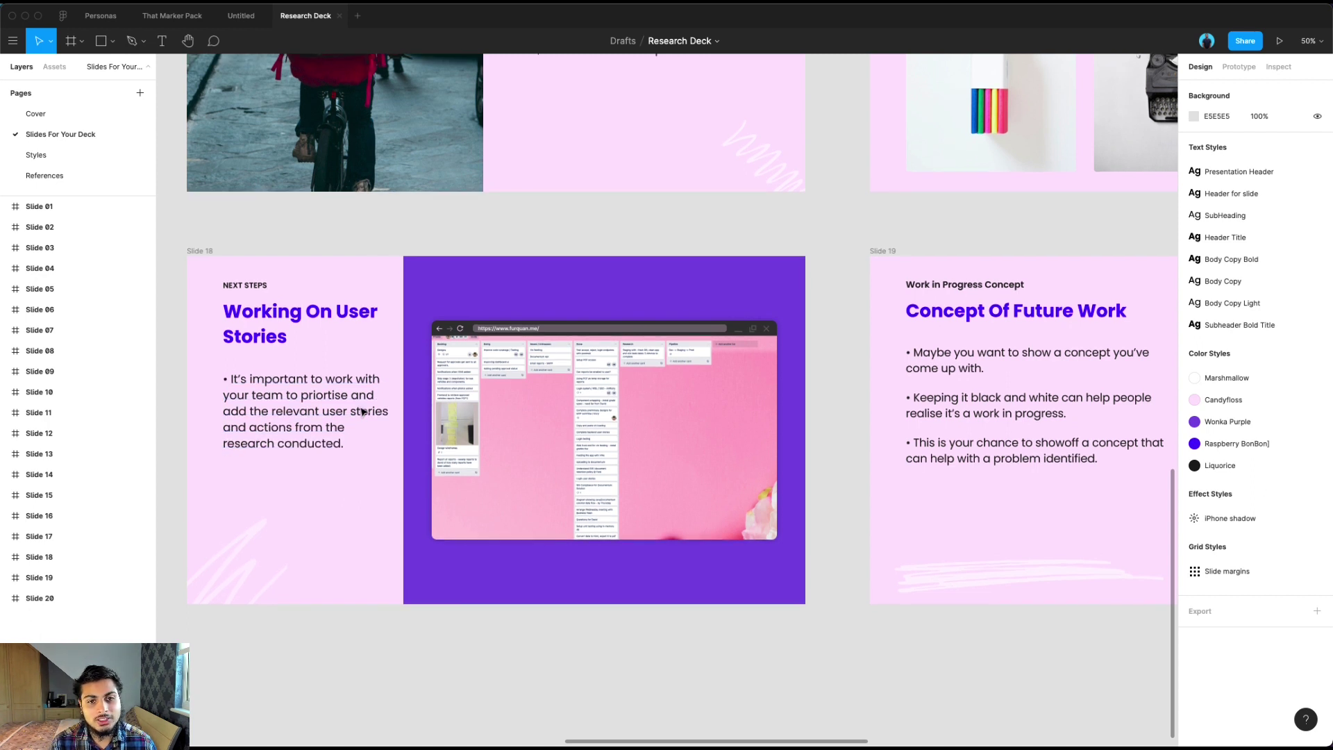
scroll(361, 411, "up", 2)
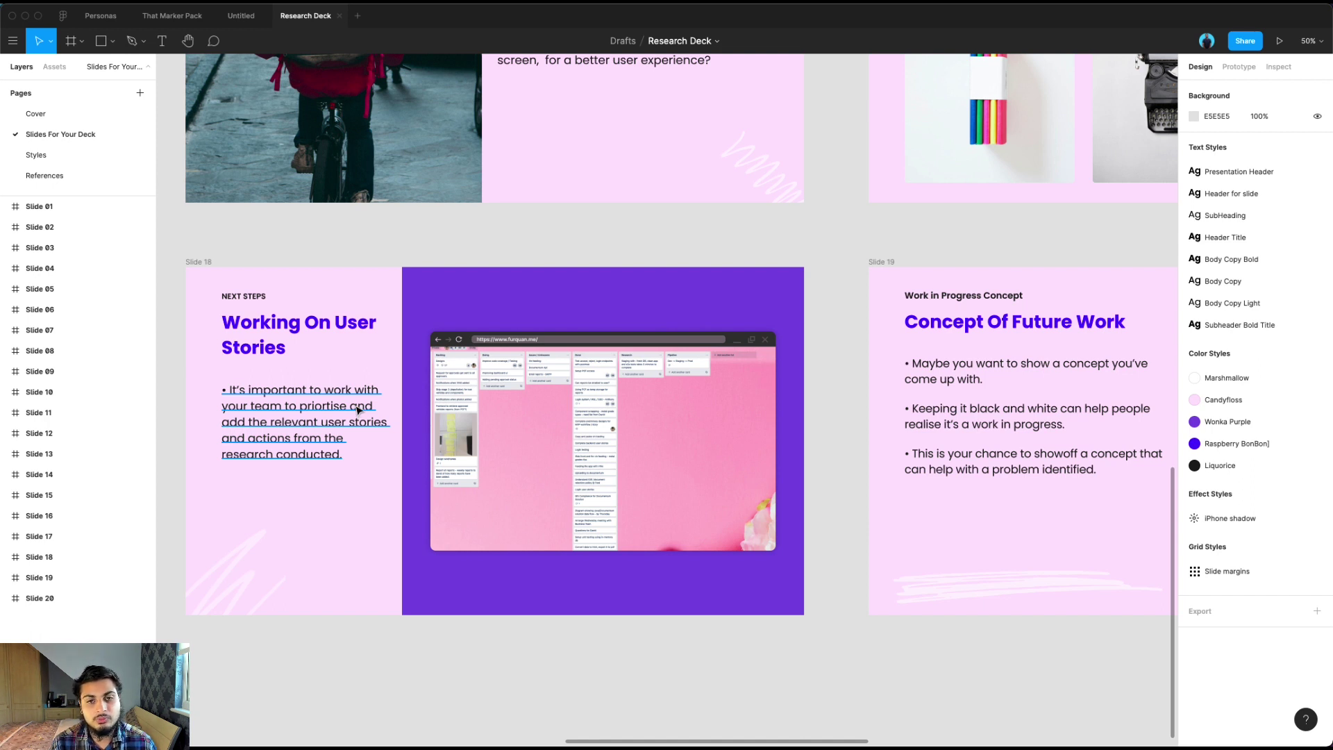
- Pan right from the Work In Progress concept slide to the closing Slide 20, Thank You
scroll(357, 410, "right", 10)
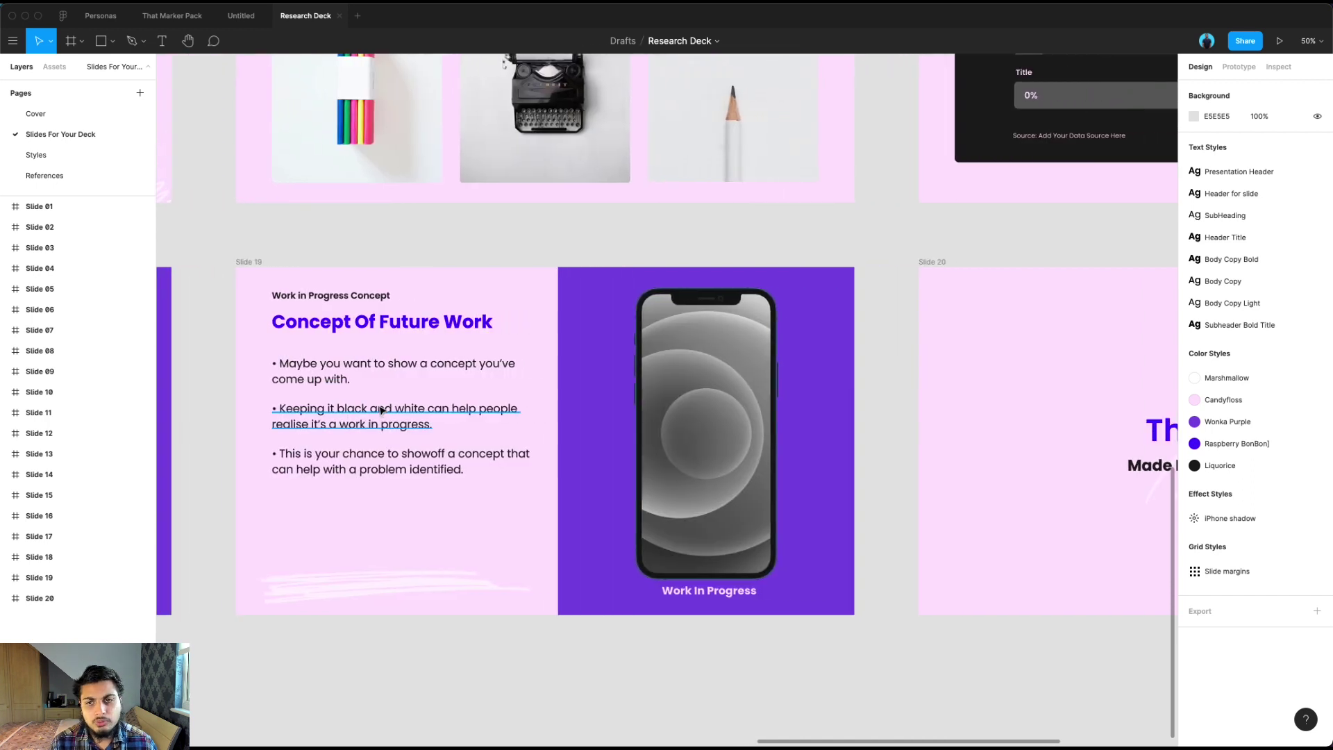
scroll(374, 411, "right", 2)
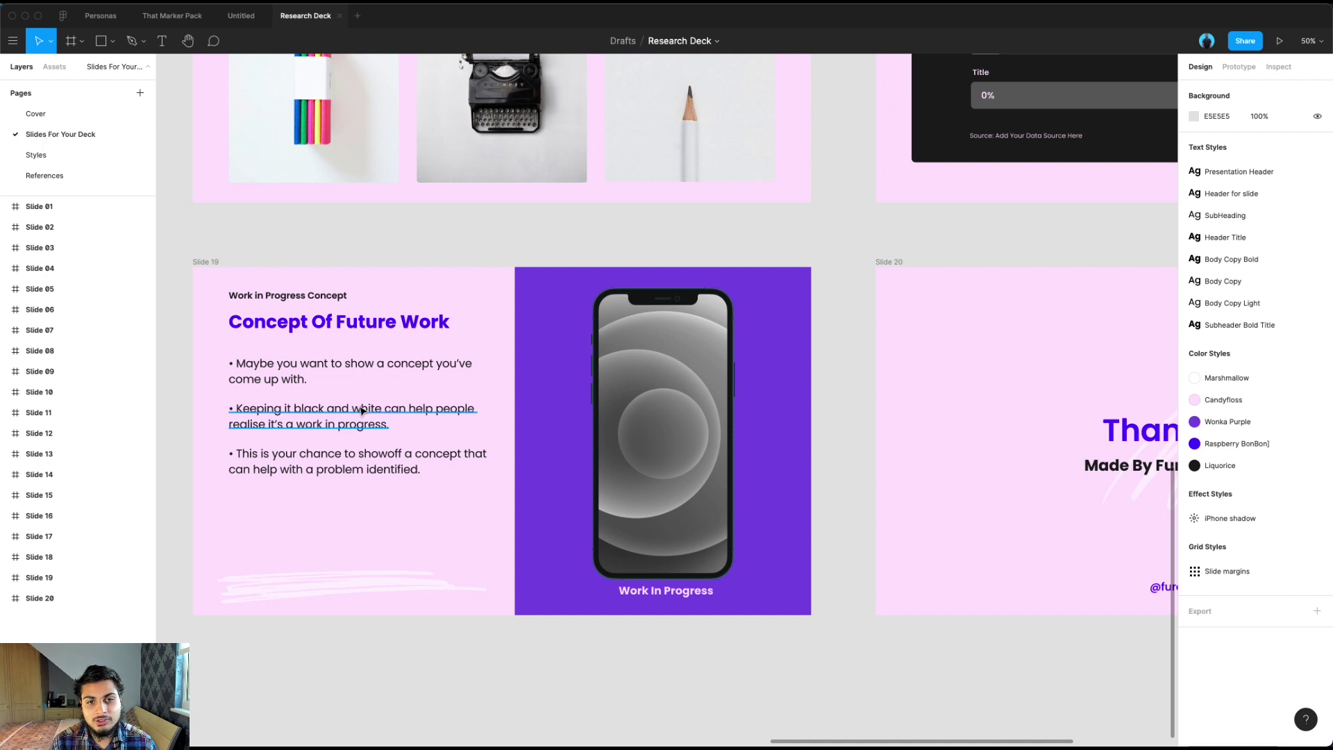
scroll(361, 411, "right", 1)
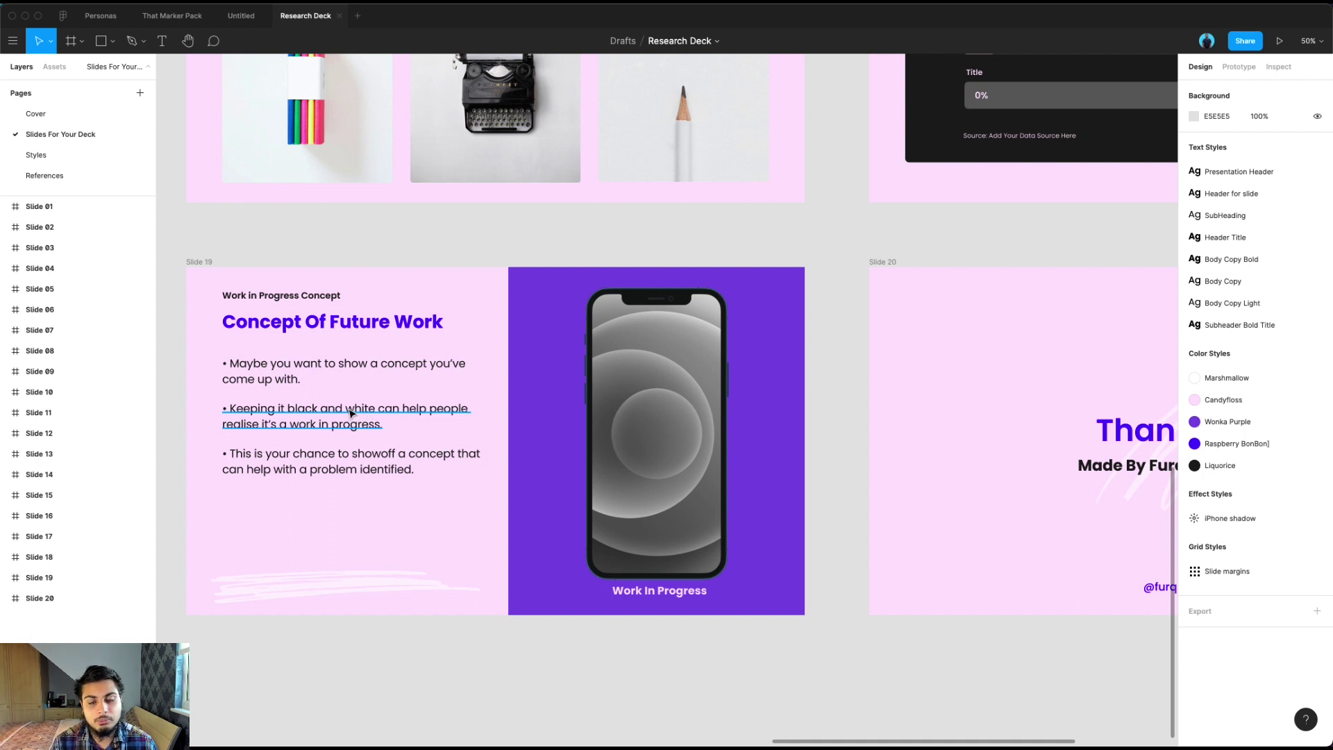
scroll(350, 414, "down", 2)
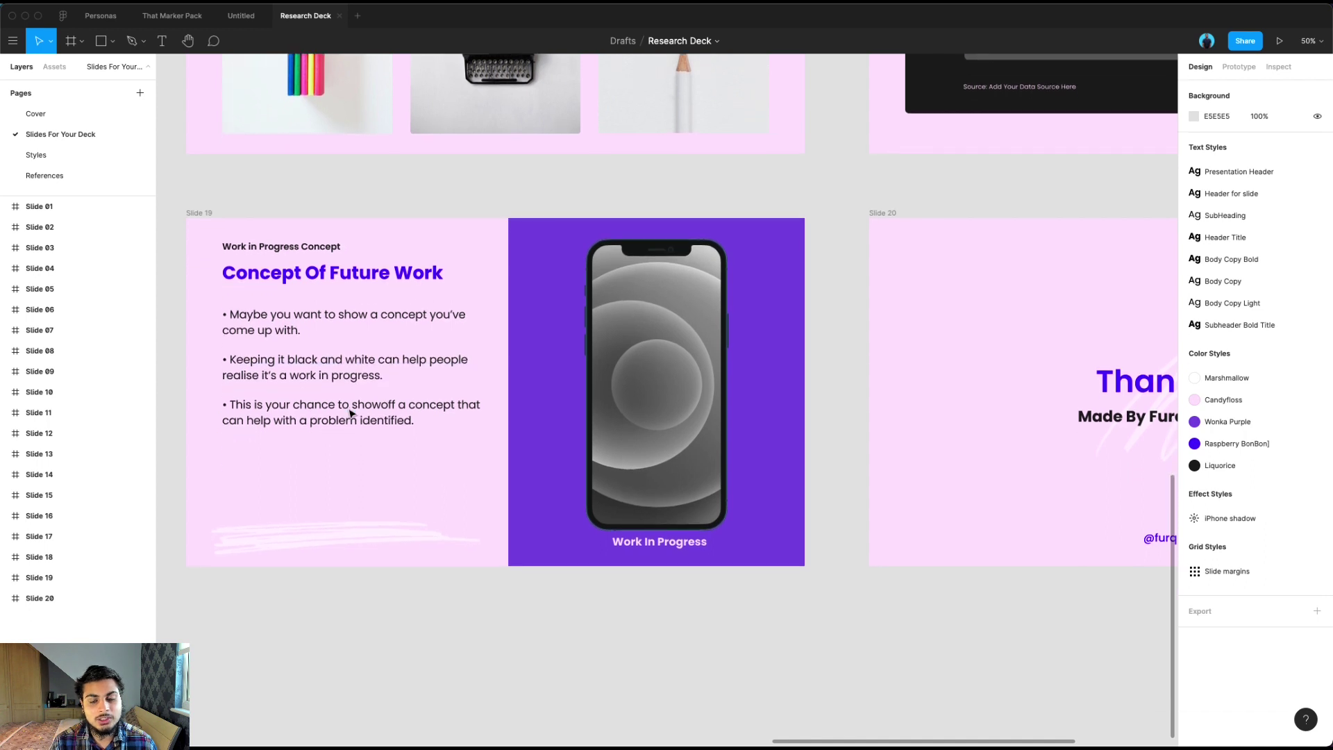
scroll(350, 413, "up", 1)
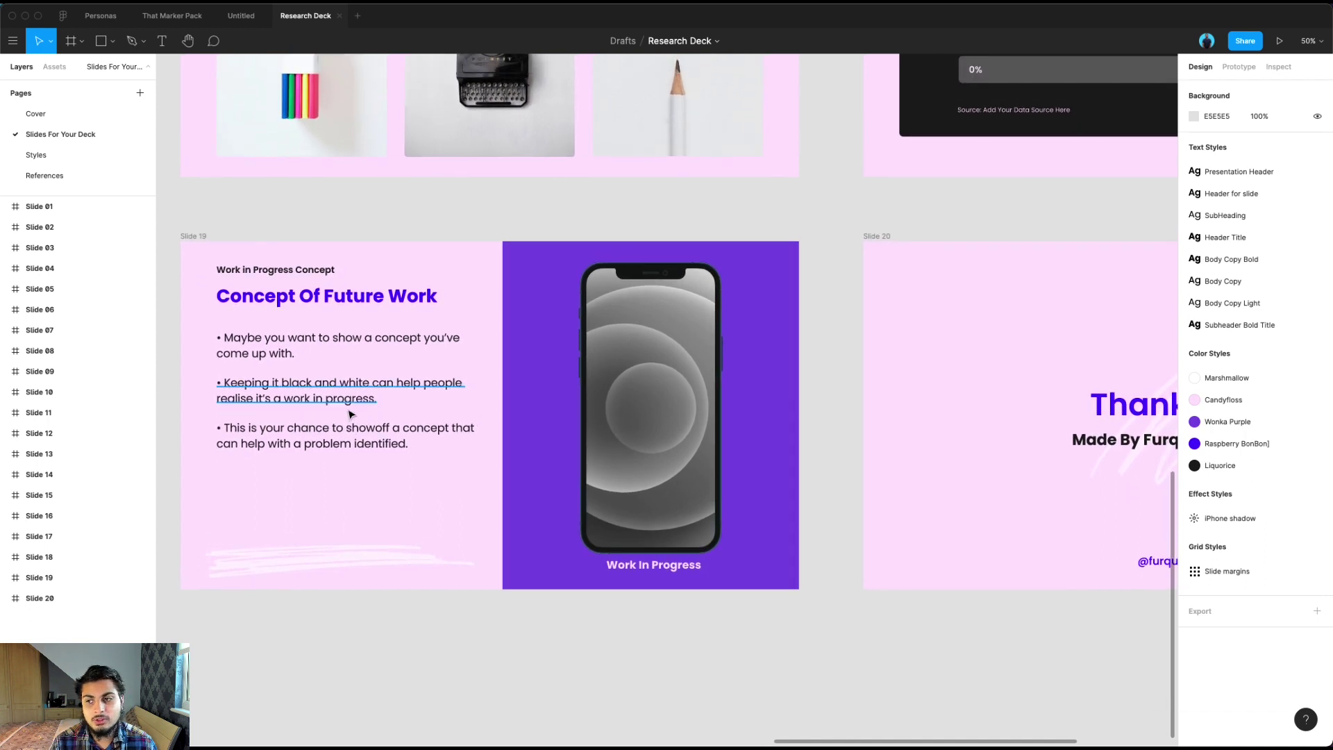
- Move back through the slide overview and zoom from 25% to 50% on the Methodology slide
scroll(319, 409, "right", 10)
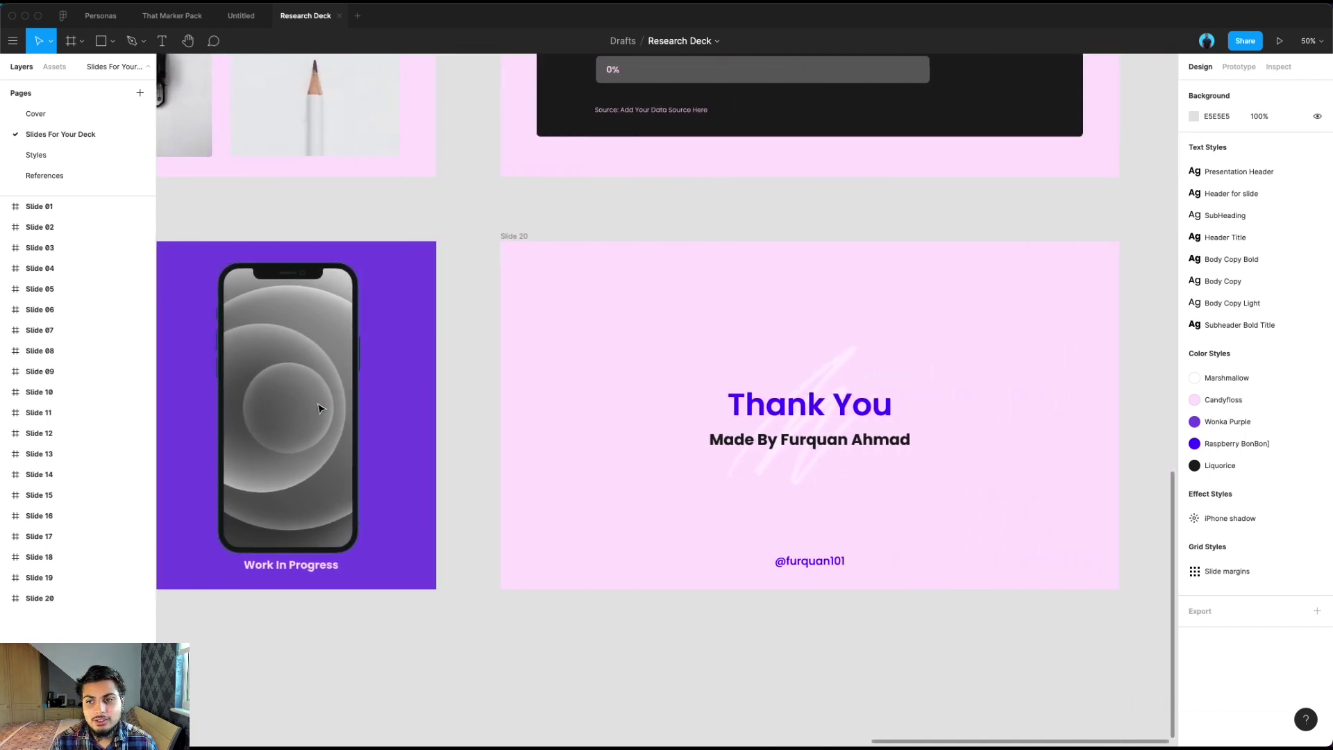
scroll(320, 408, "right", 3)
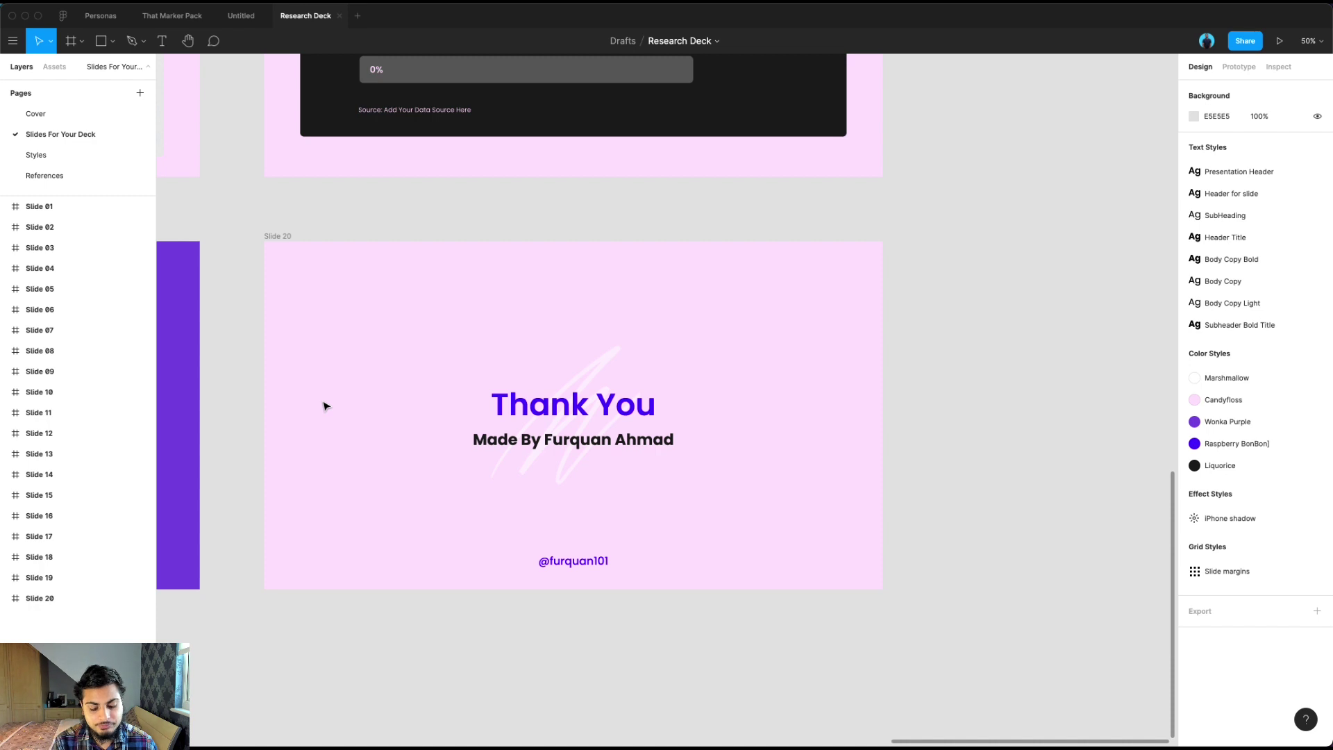
scroll(323, 406, "down", 5)
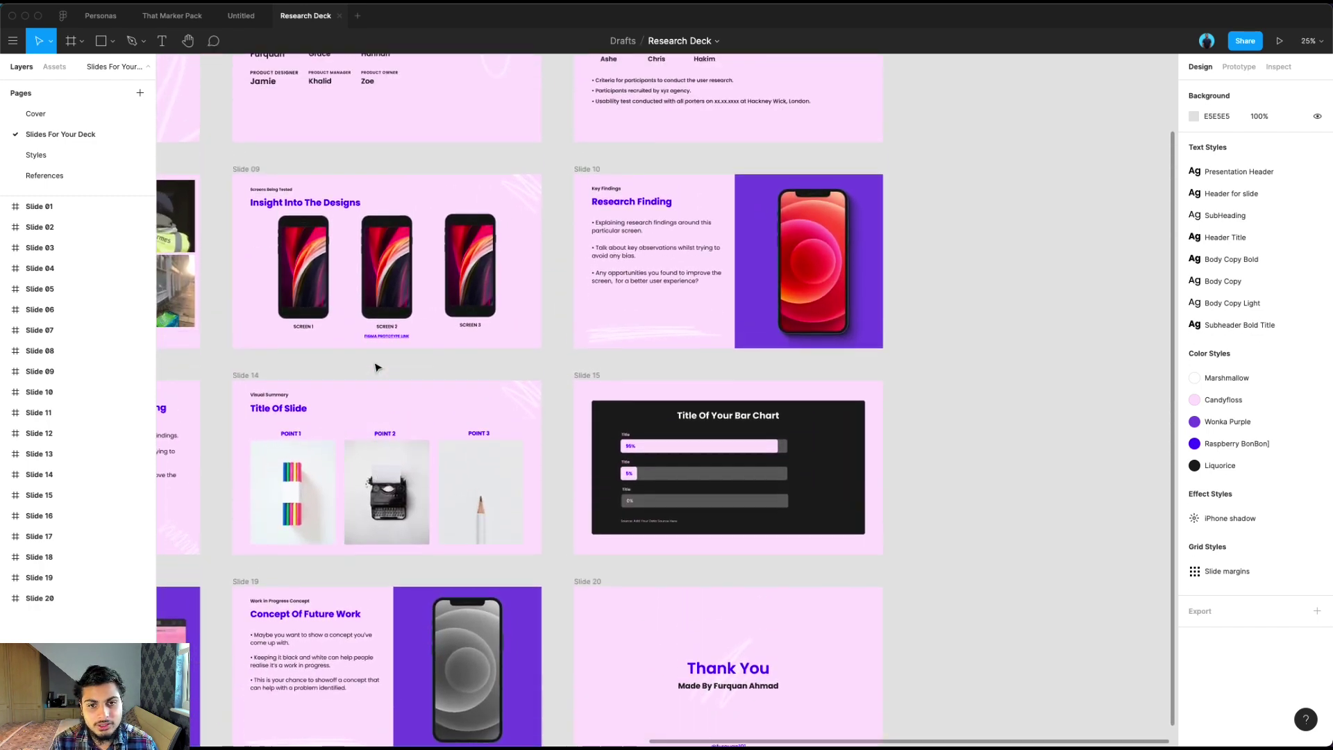
scroll(376, 368, "left", 15)
scroll(376, 367, "up", 5)
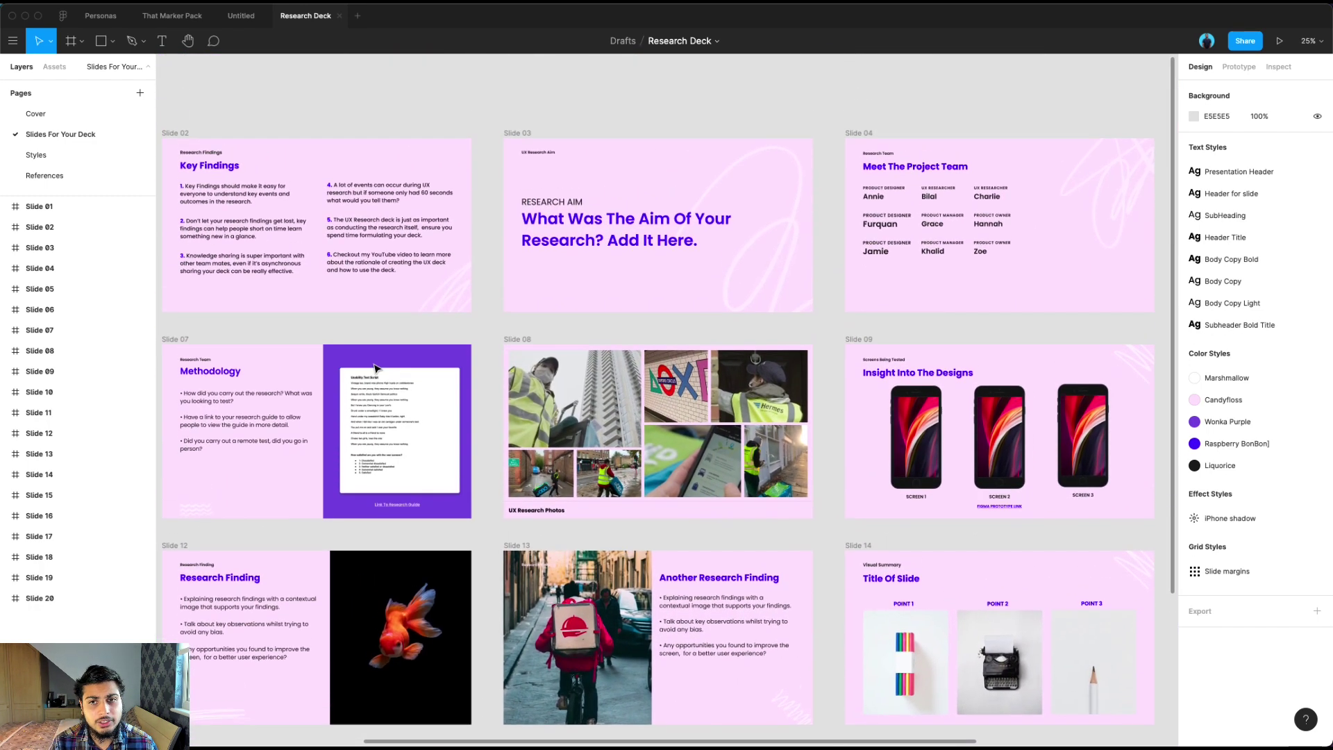
scroll(376, 367, "left", 5)
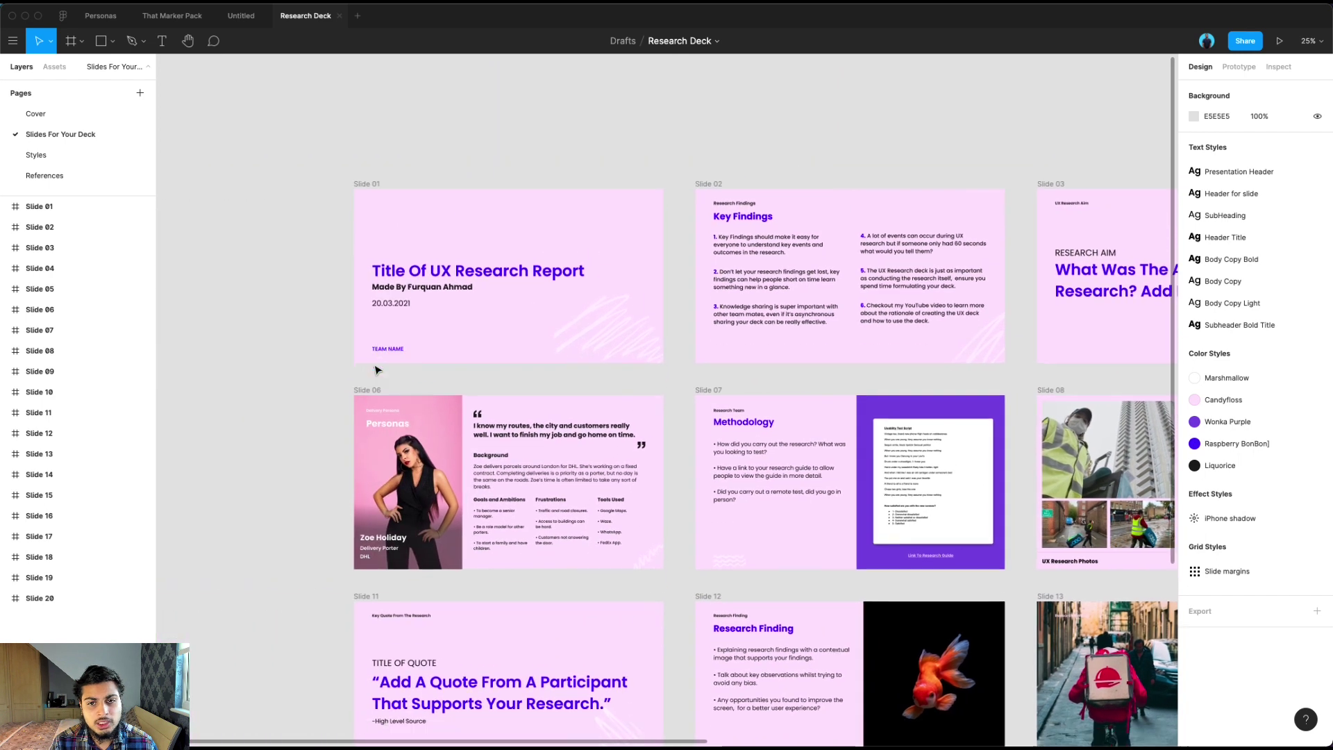
scroll(375, 368, "down", 2)
scroll(375, 368, "right", 4)
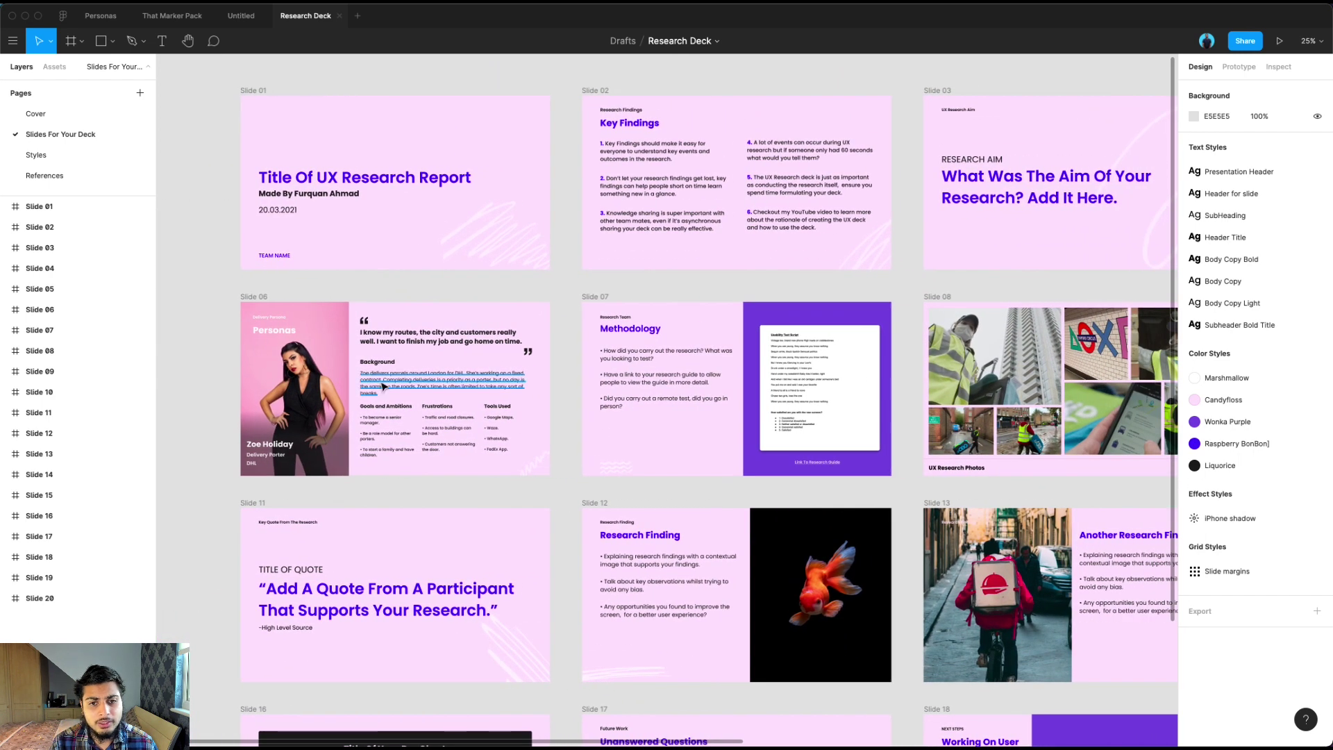
scroll(382, 387, "down", 2)
scroll(382, 387, "up", 2)
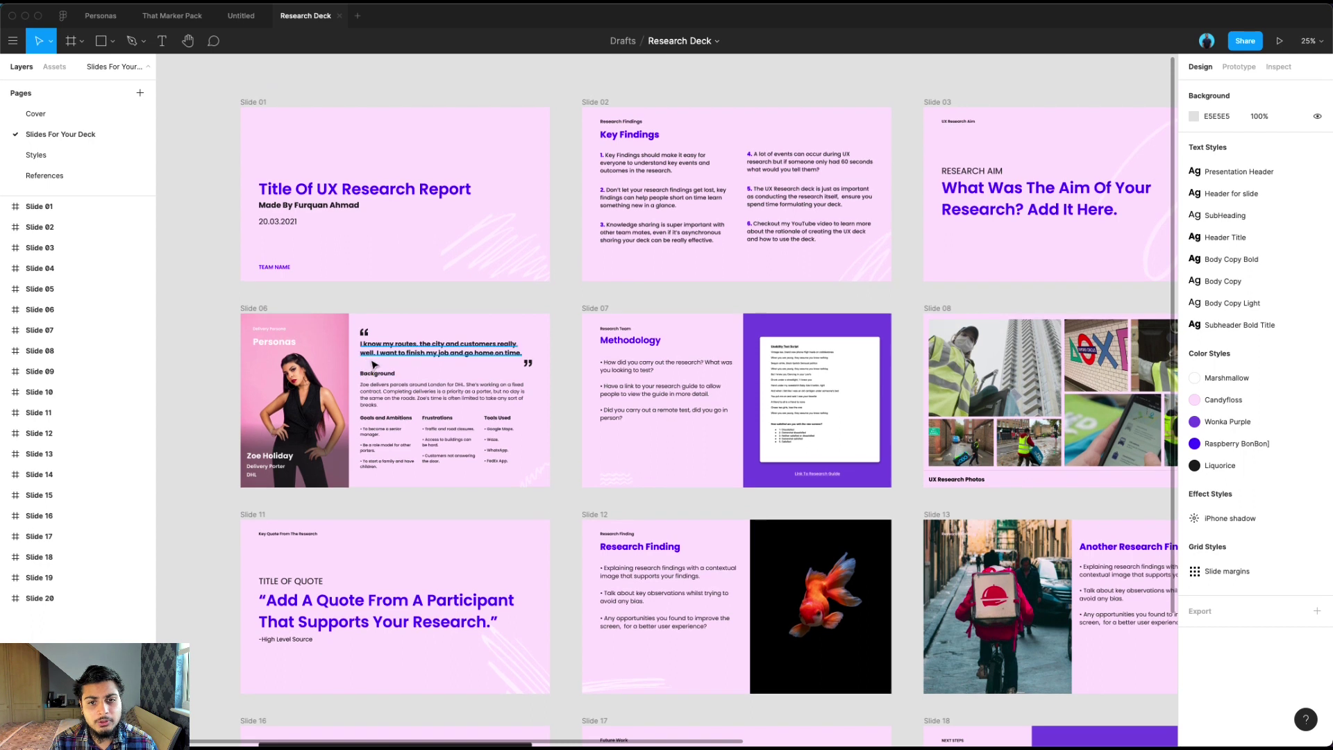
- Pan up and left to Slide 01, the title slide, and Slide 02, Key Findings
scroll(367, 358, "up", 3)
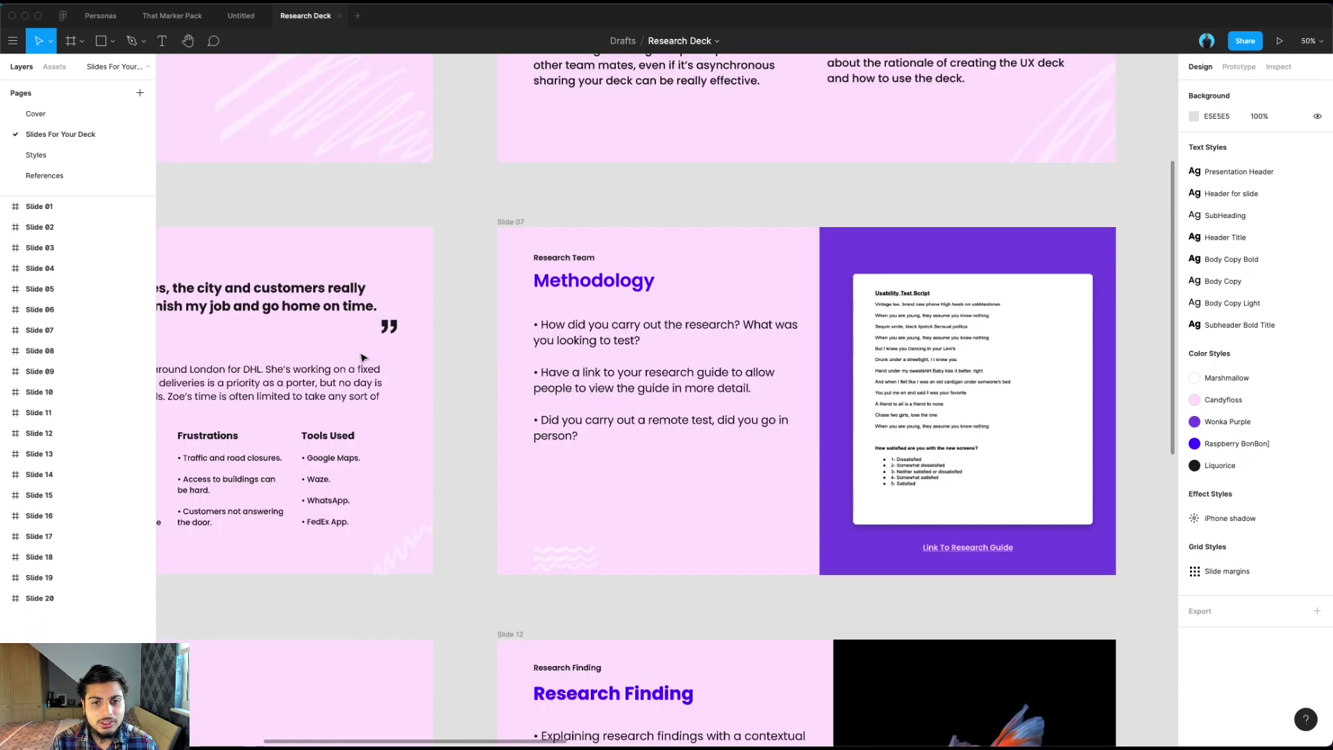
scroll(367, 357, "left", 3)
scroll(367, 357, "left", 4)
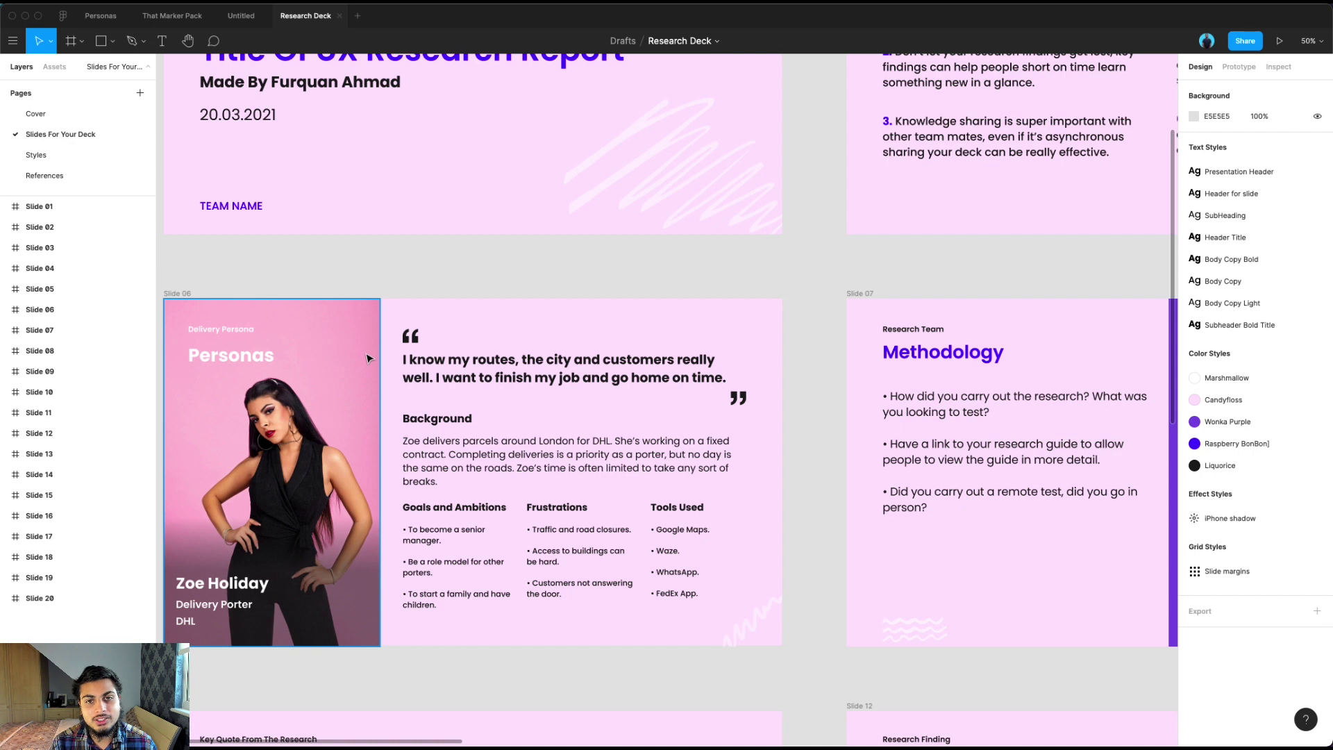
scroll(367, 358, "up", 2)
scroll(365, 359, "up", 1)
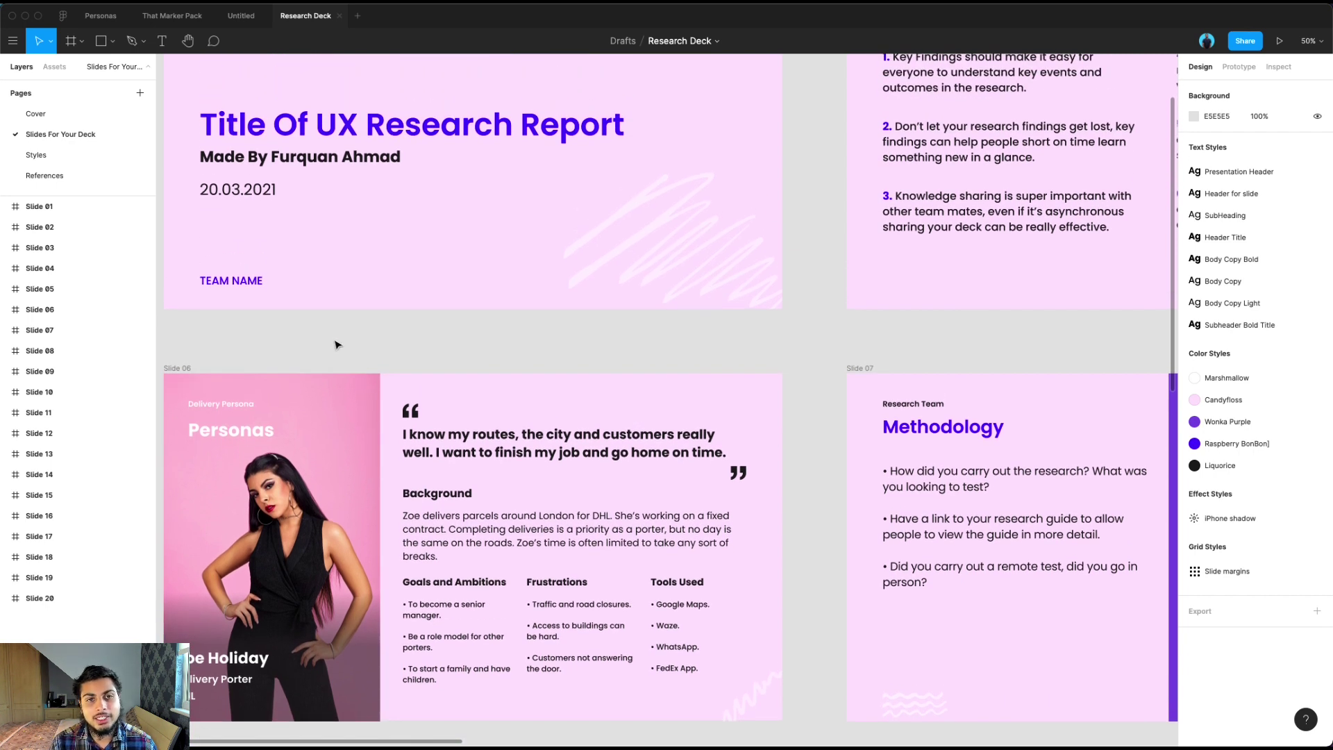
scroll(335, 345, "up", 2)
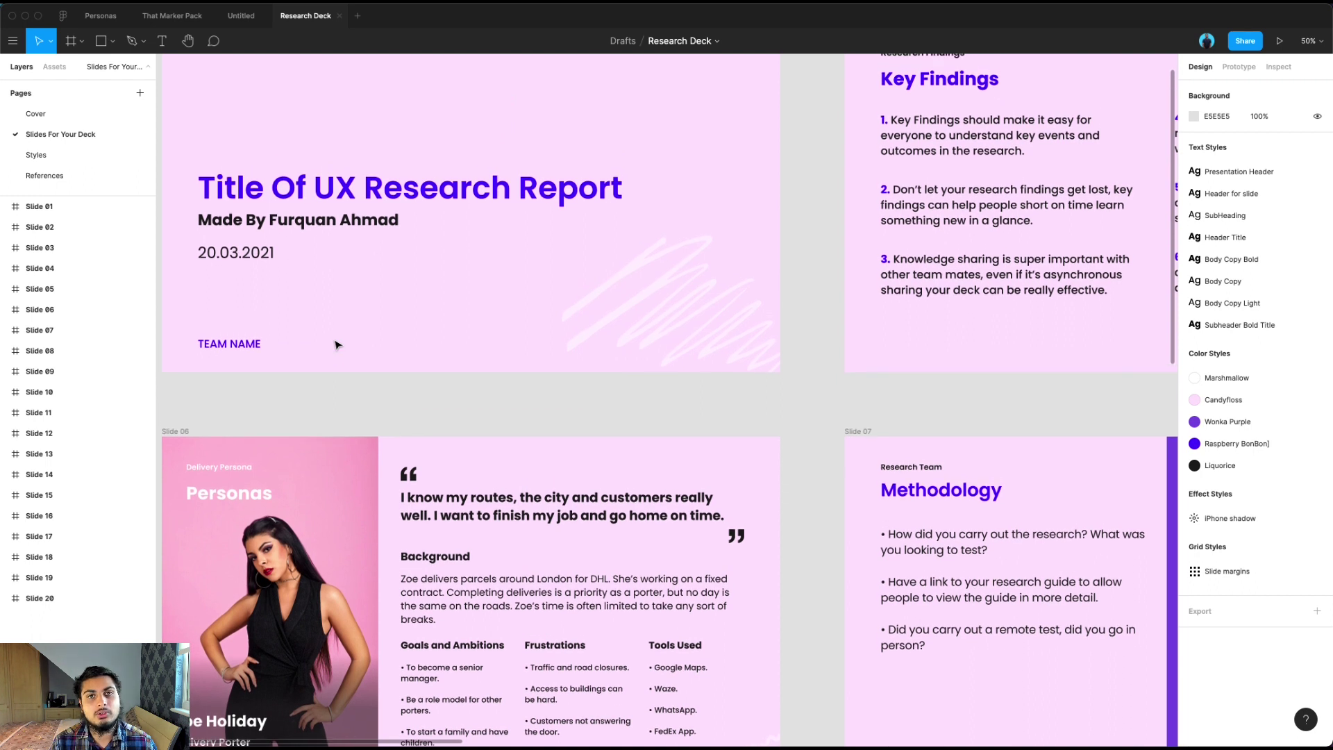
scroll(335, 345, "up", 2)
scroll(335, 345, "left", 2)
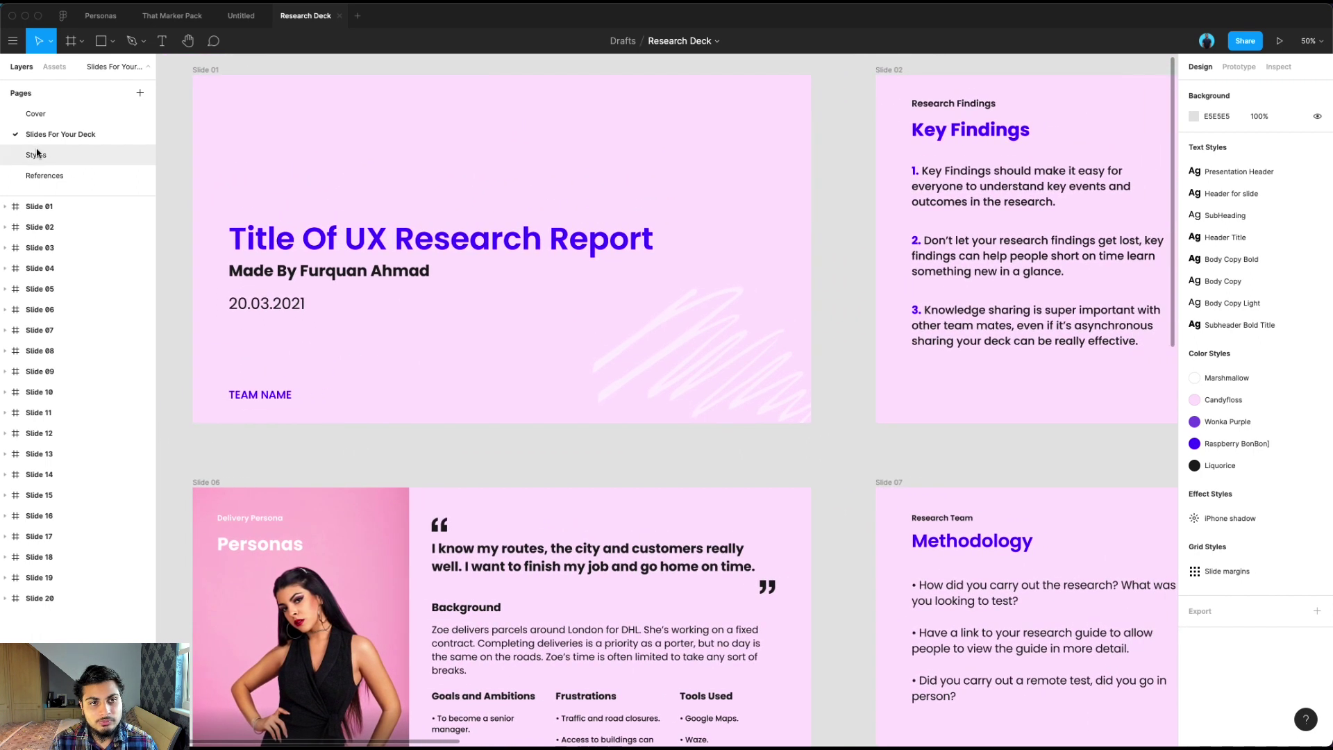
- Switch to the Styles page and zoom in on the five colour swatches
left_click(38, 155)
scroll(460, 234, "right", 4)
scroll(452, 233, "up", 2)
scroll(451, 239, "right", 2)
scroll(451, 239, "up", 1)
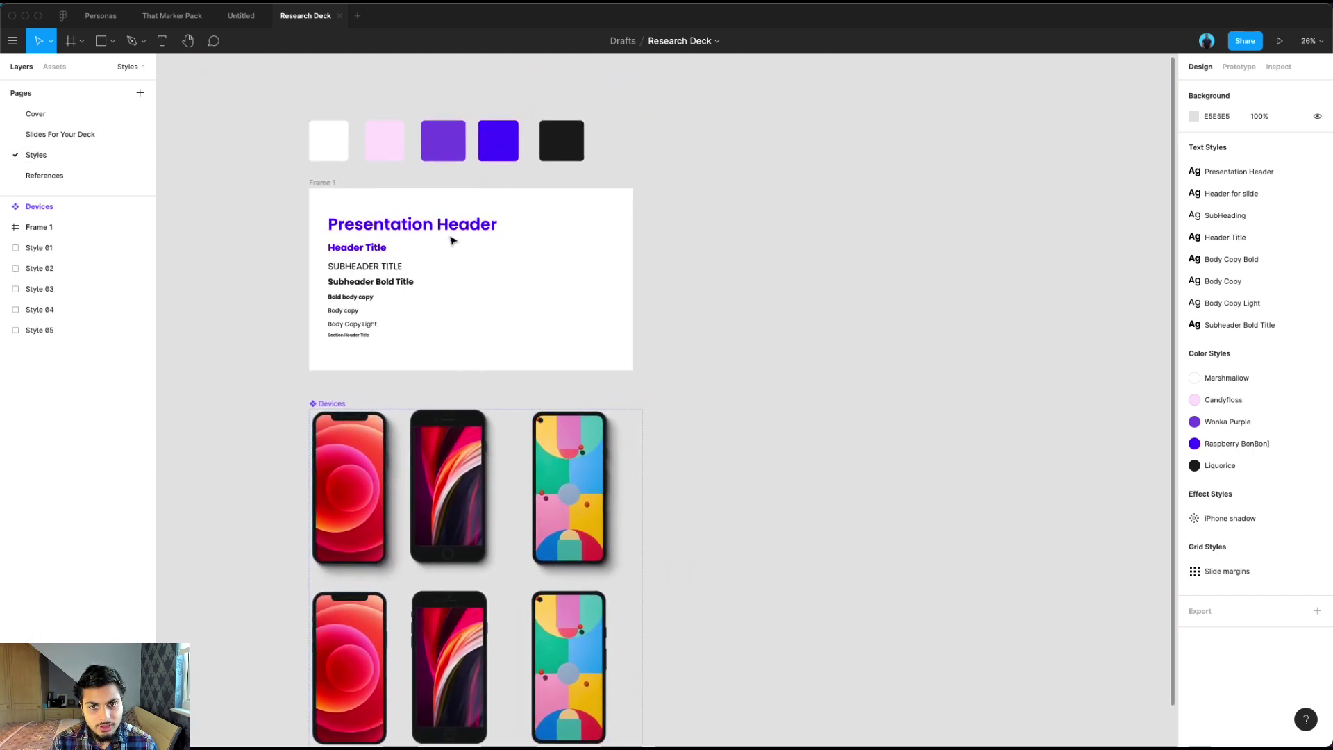
scroll(307, 217, "up", 5)
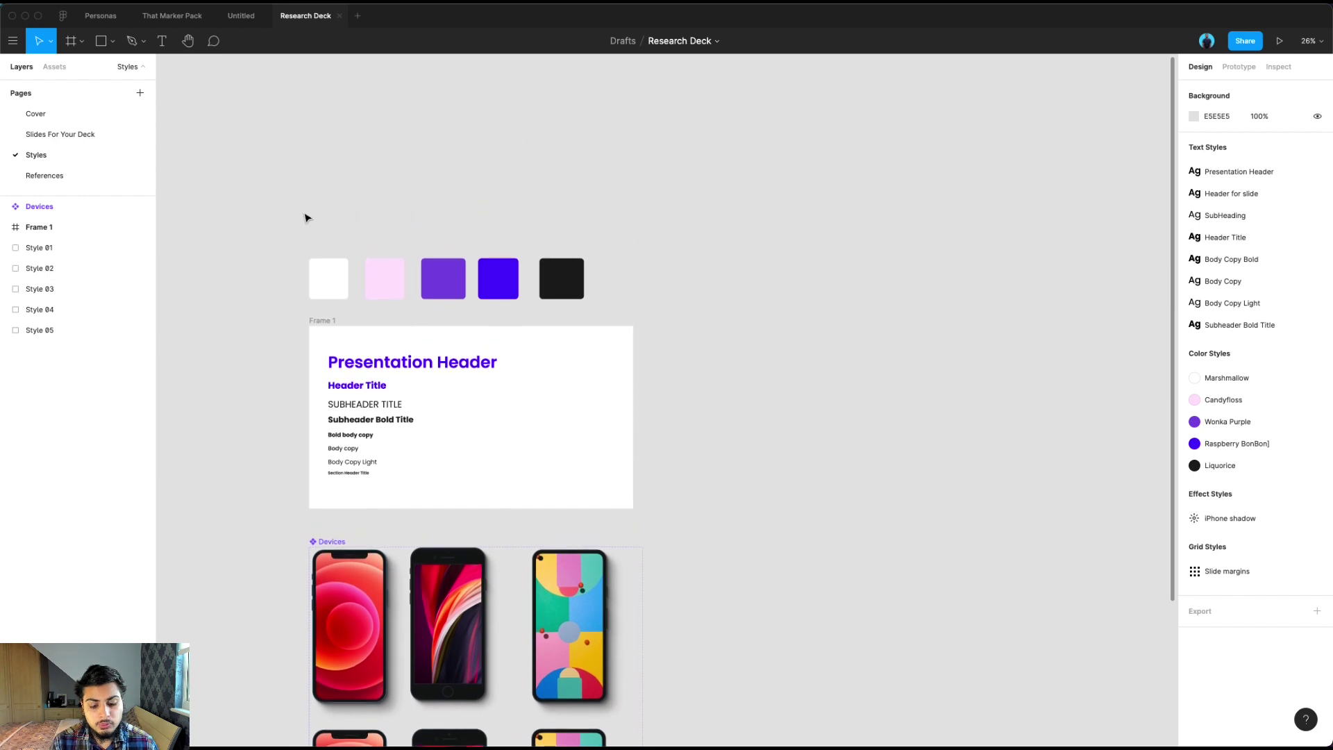
key("plus")
scroll(325, 218, "left", 8)
scroll(330, 217, "up", 3)
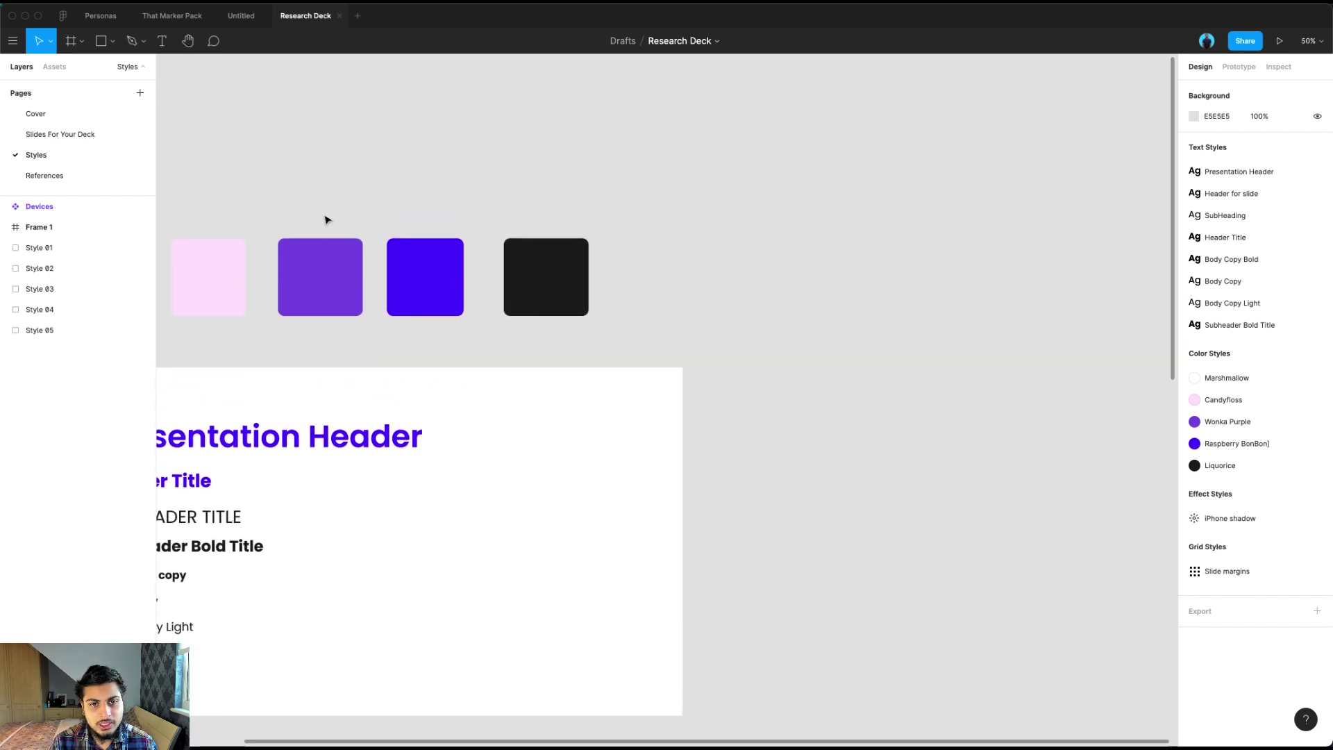
left_click_drag(239, 195, 800, 348)
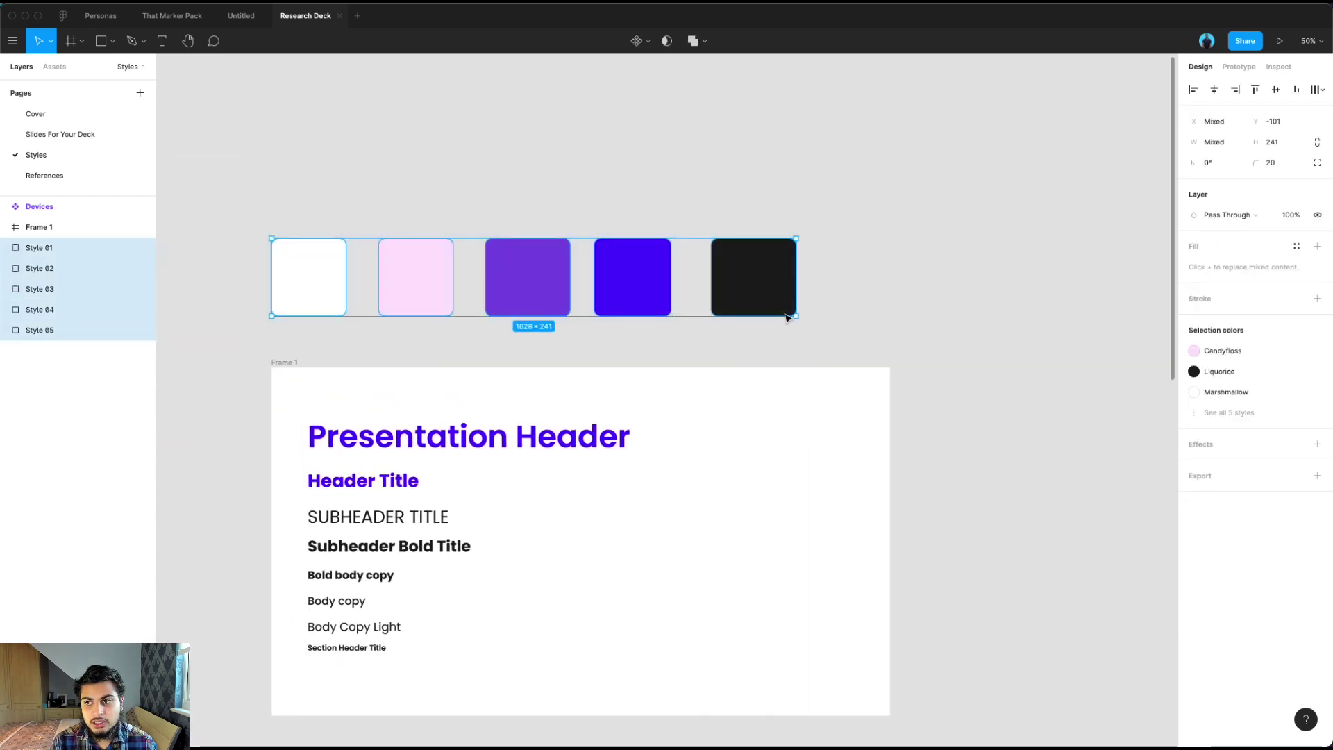
left_click(373, 208)
- Inspect the Marshmallow, Candyfloss, Wonka Purple, bright blue and Liquorice colour styles in turn
left_click(321, 276)
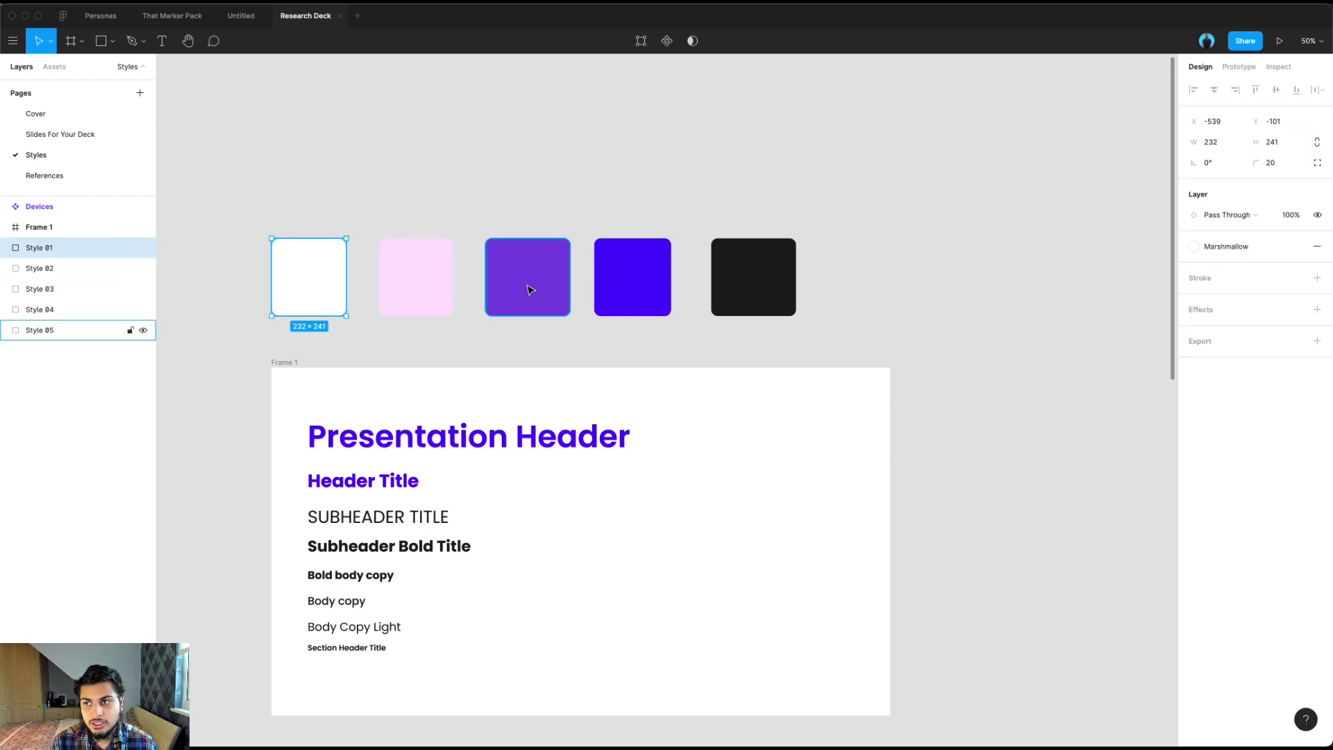
left_click(445, 279)
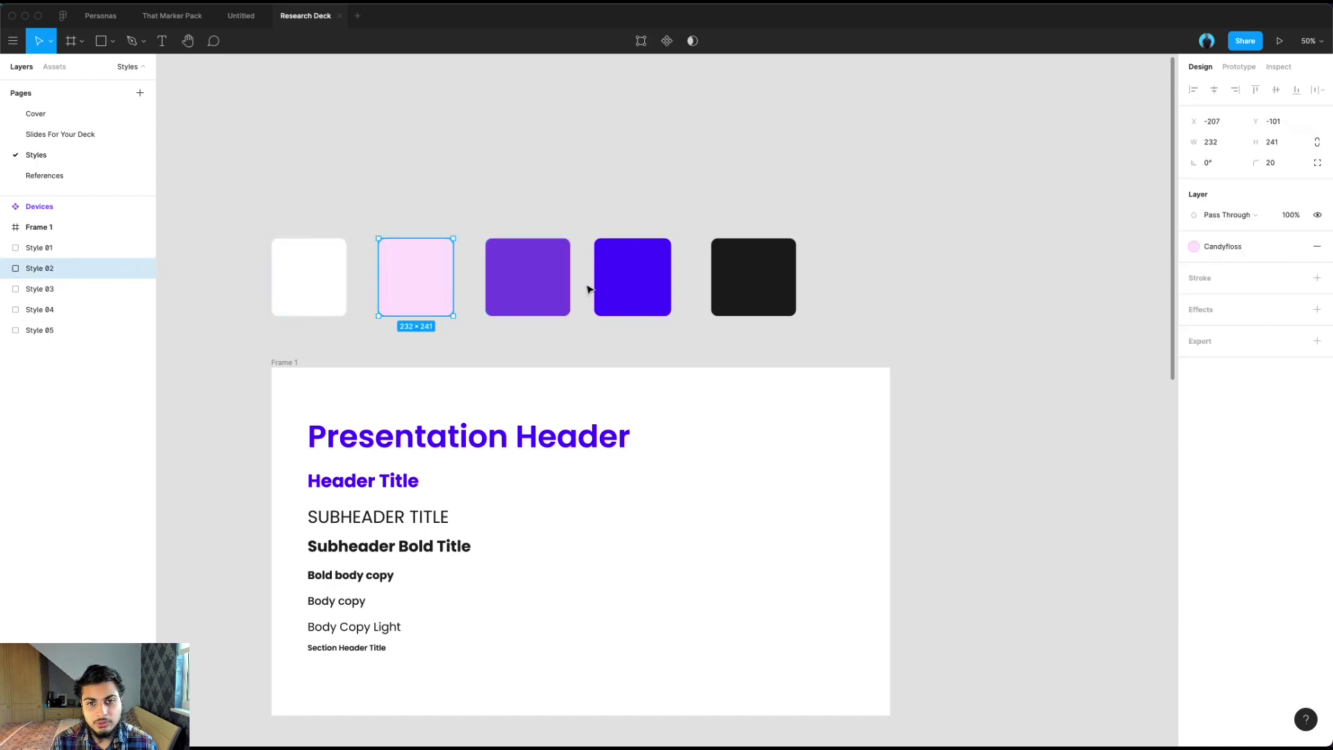
left_click(540, 286)
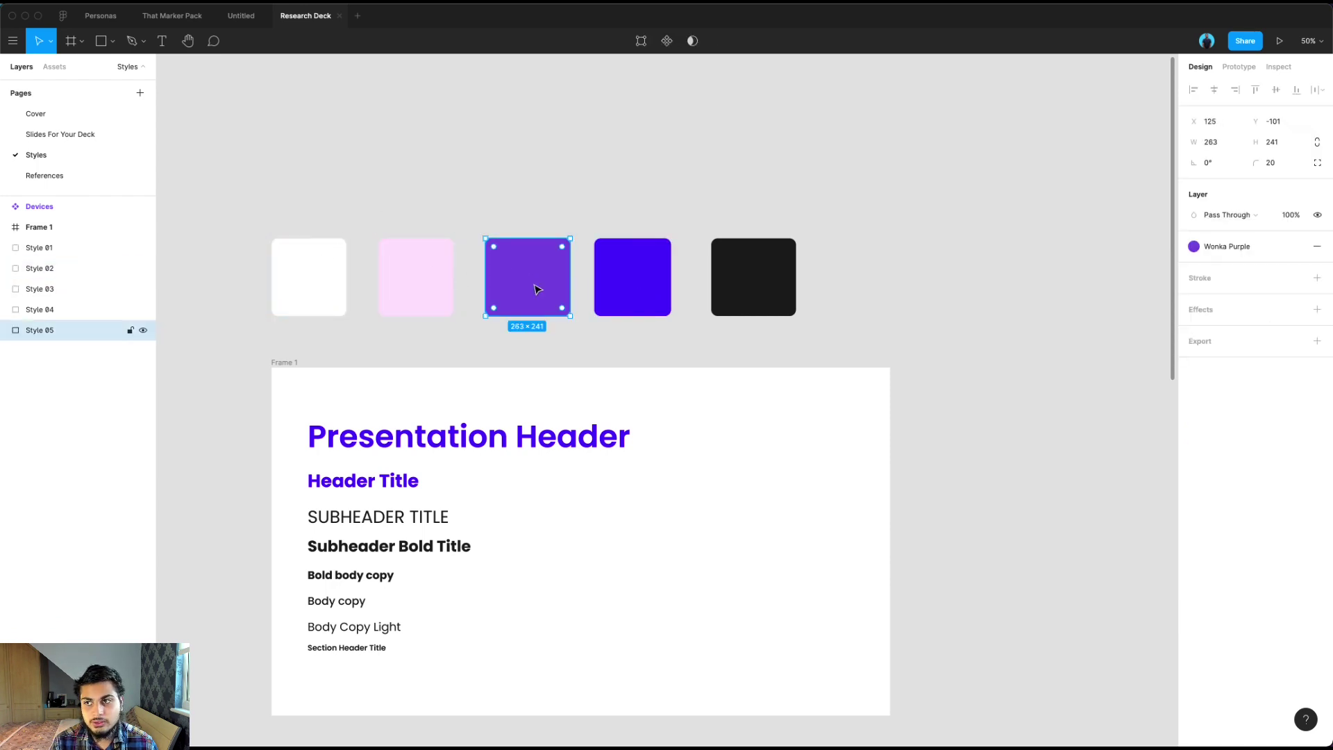
left_click(646, 295)
left_click(776, 284)
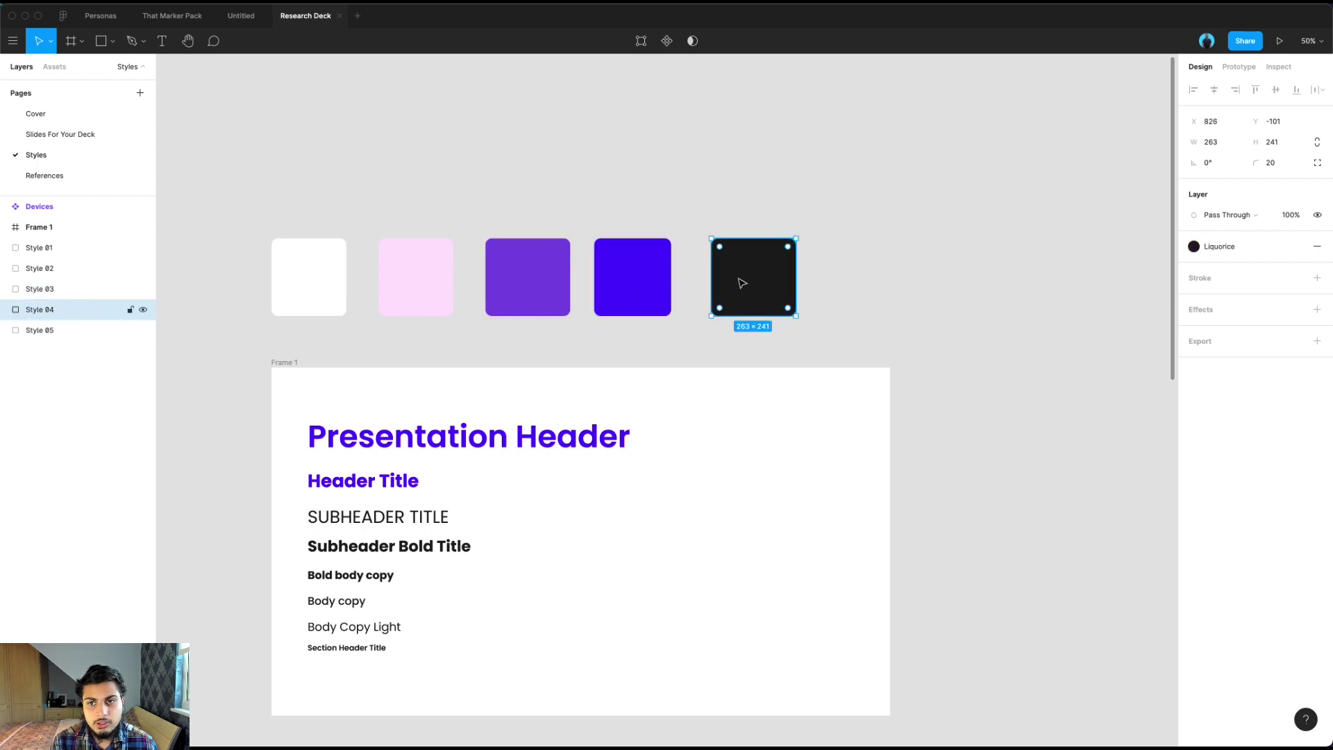
left_click(444, 207)
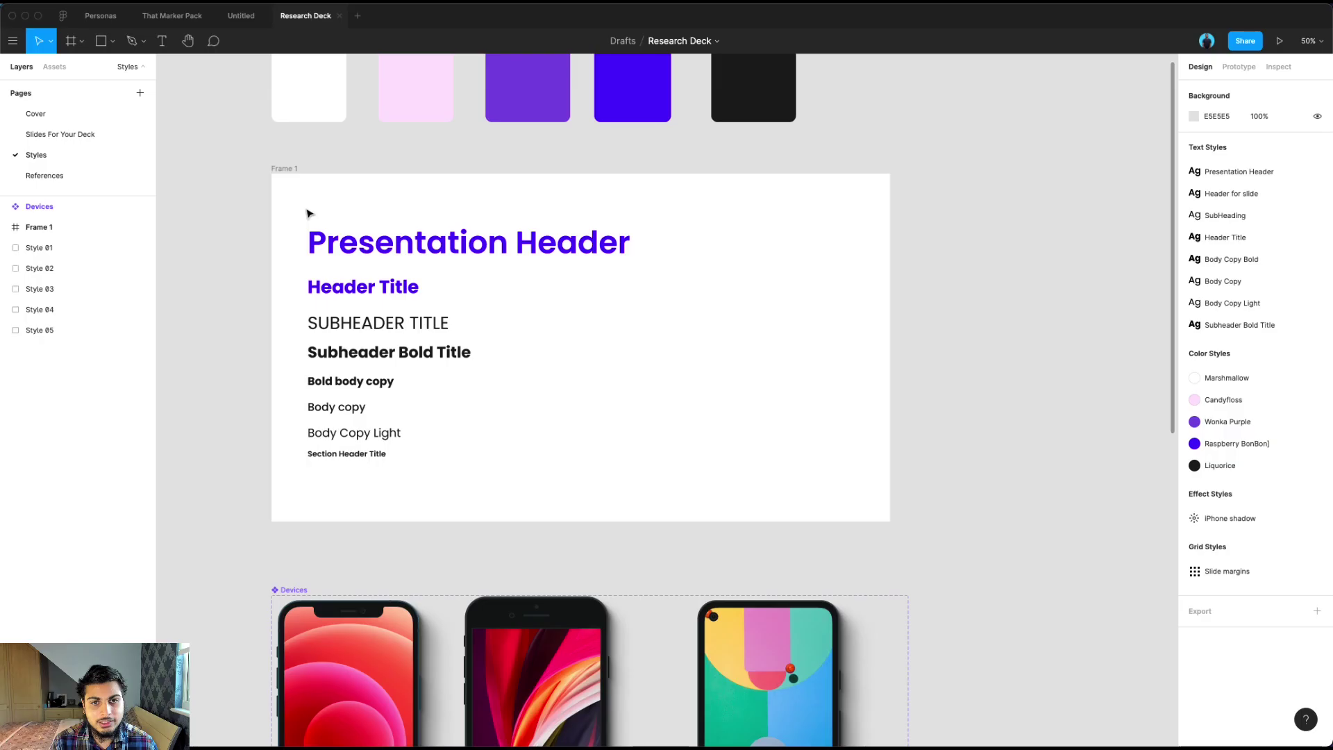
- Scroll through the Devices component and its phone variants on the Styles page
left_click_drag(306, 208, 446, 426)
scroll(441, 427, "down", 3)
scroll(440, 424, "down", 5)
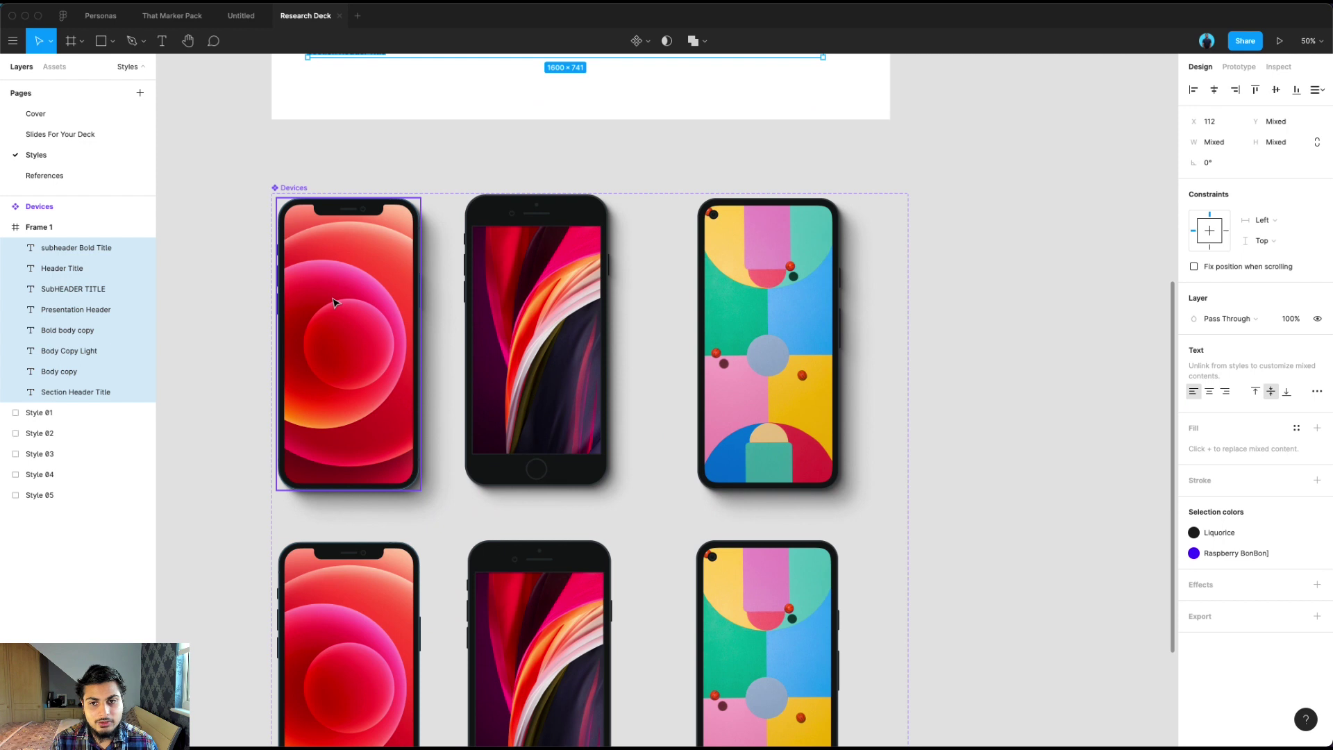
scroll(343, 305, "down", 2)
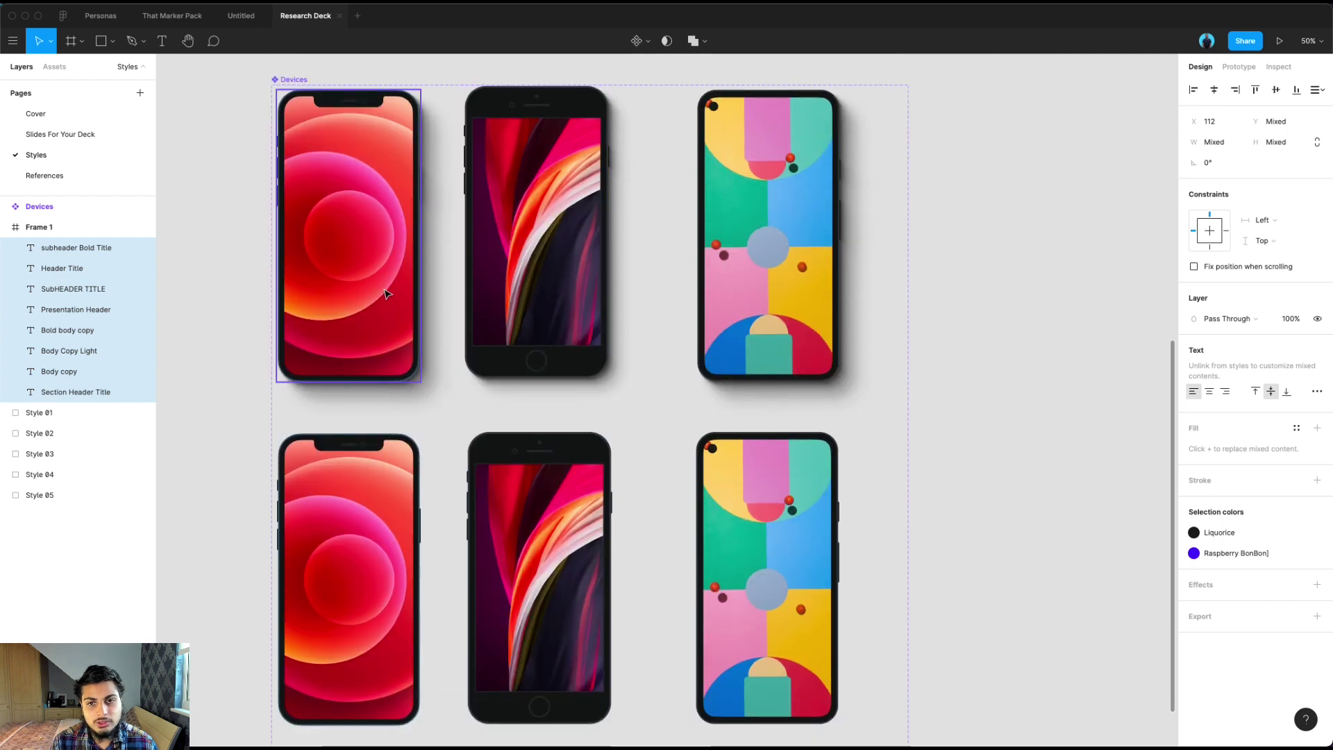
scroll(426, 303, "down", 3)
scroll(427, 302, "up", 2)
scroll(462, 302, "right", 1)
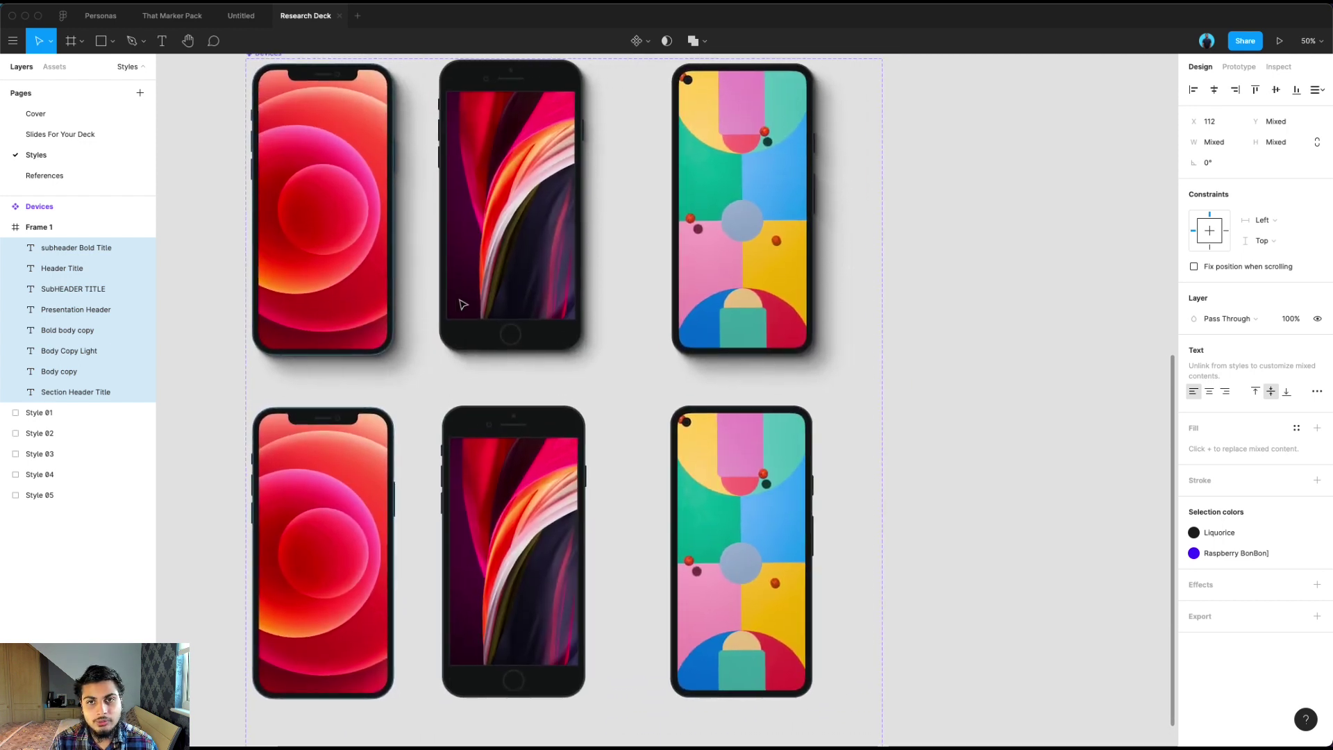
scroll(463, 305, "up", 2)
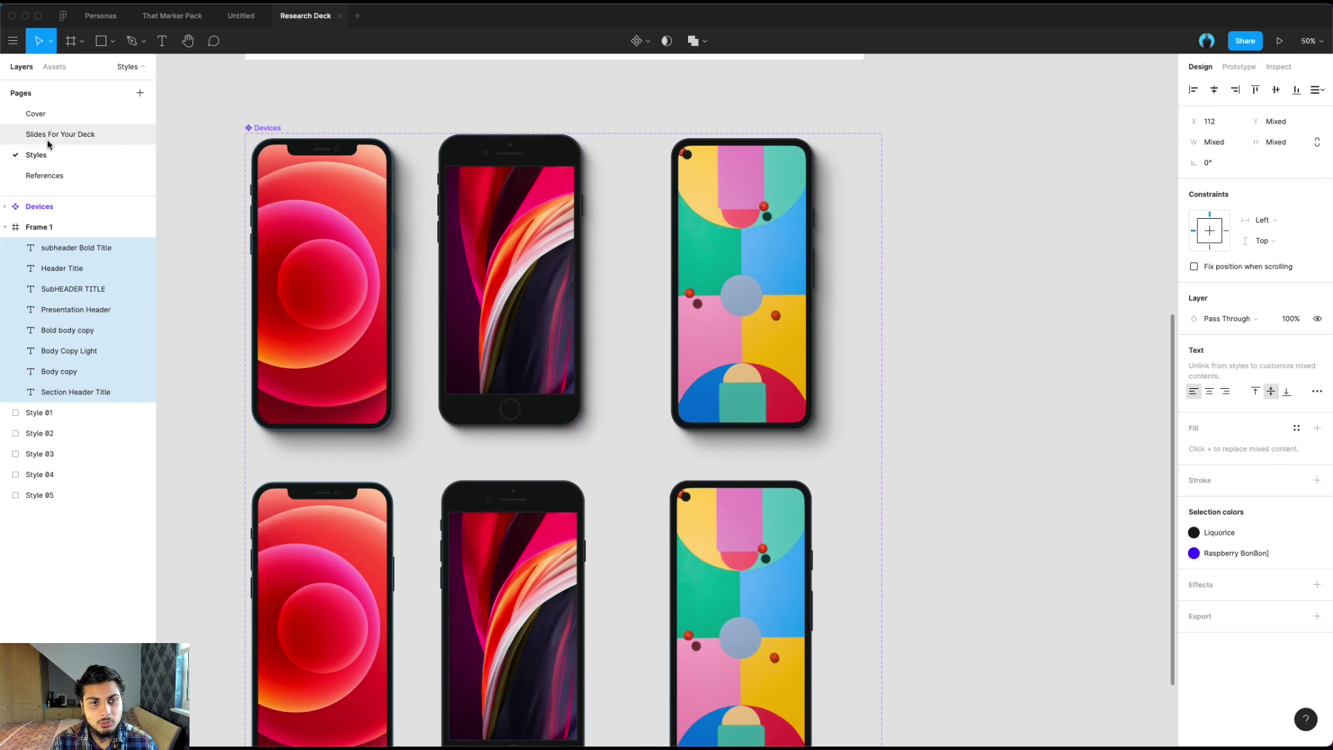
- Return to the Slides For Your Deck page and scroll to Slide 10's Research Finding
left_click(49, 135)
scroll(501, 289, "down", 5)
scroll(501, 288, "right", 5)
scroll(502, 288, "right", 10)
scroll(501, 288, "up", 2)
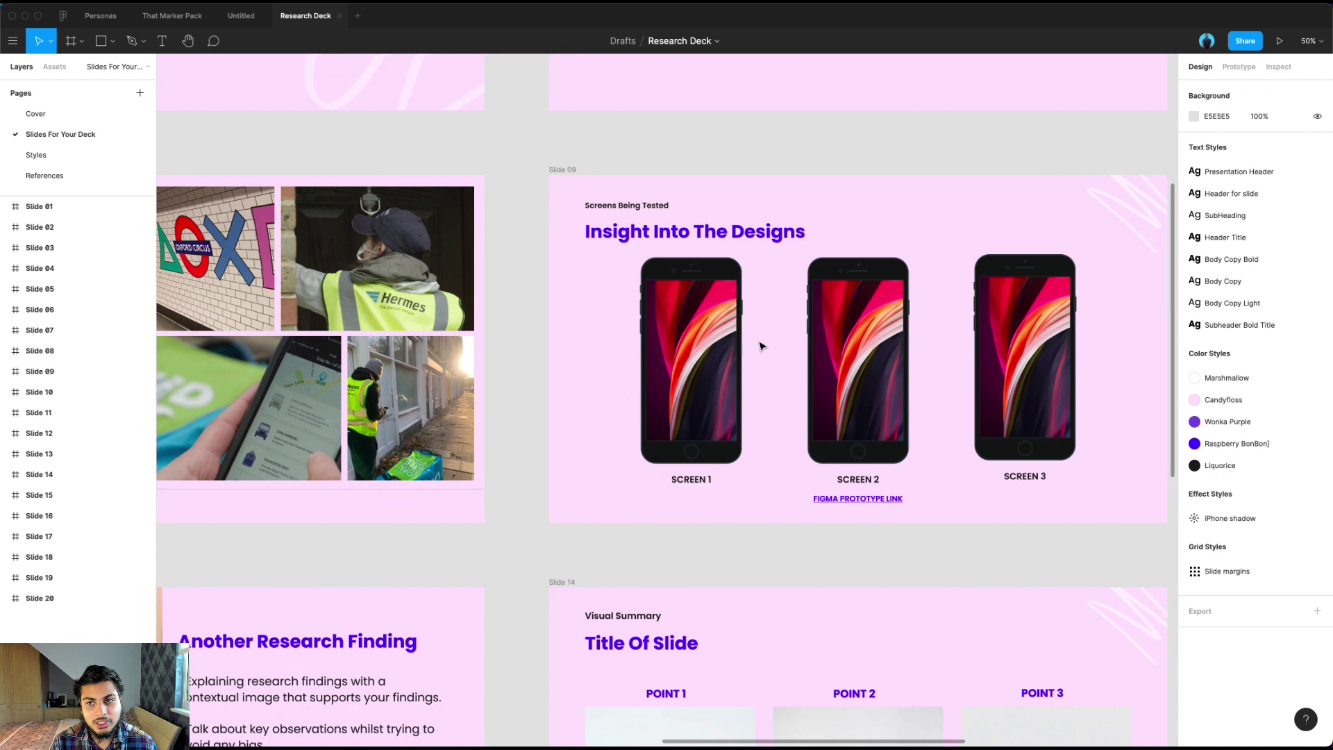
scroll(705, 340, "right", 10)
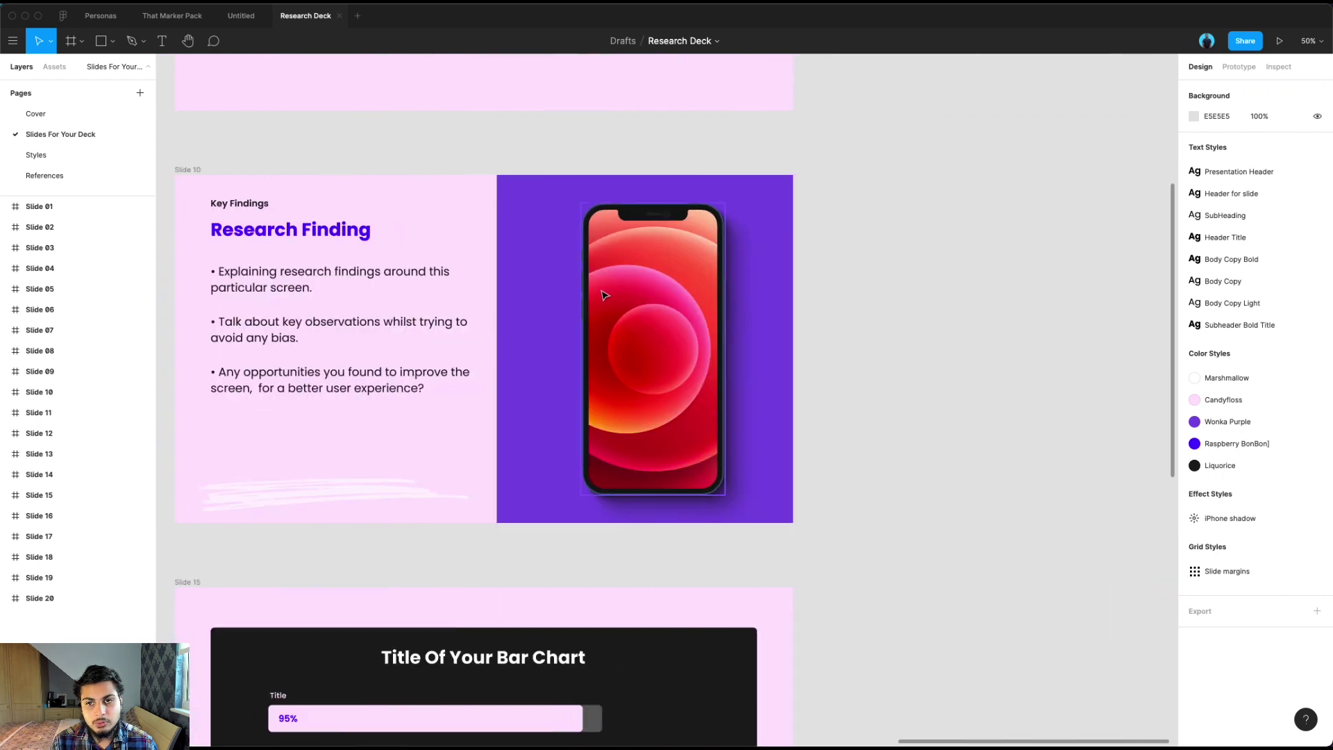
- Try the Google Pixel 5 variant on Slide 10's phone mockup, then undo it
left_click(610, 296)
left_click(1264, 256)
left_click(1271, 273)
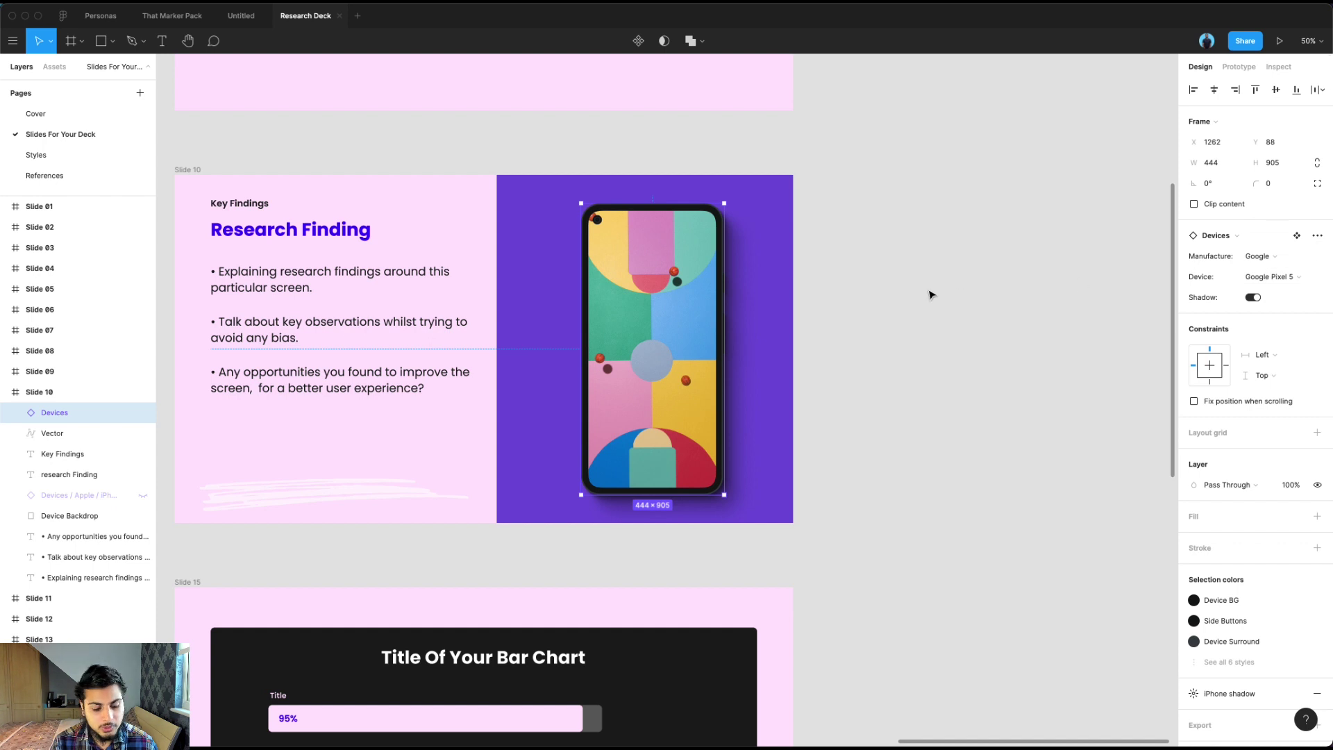
key("super+z")
scroll(764, 312, "left", 10)
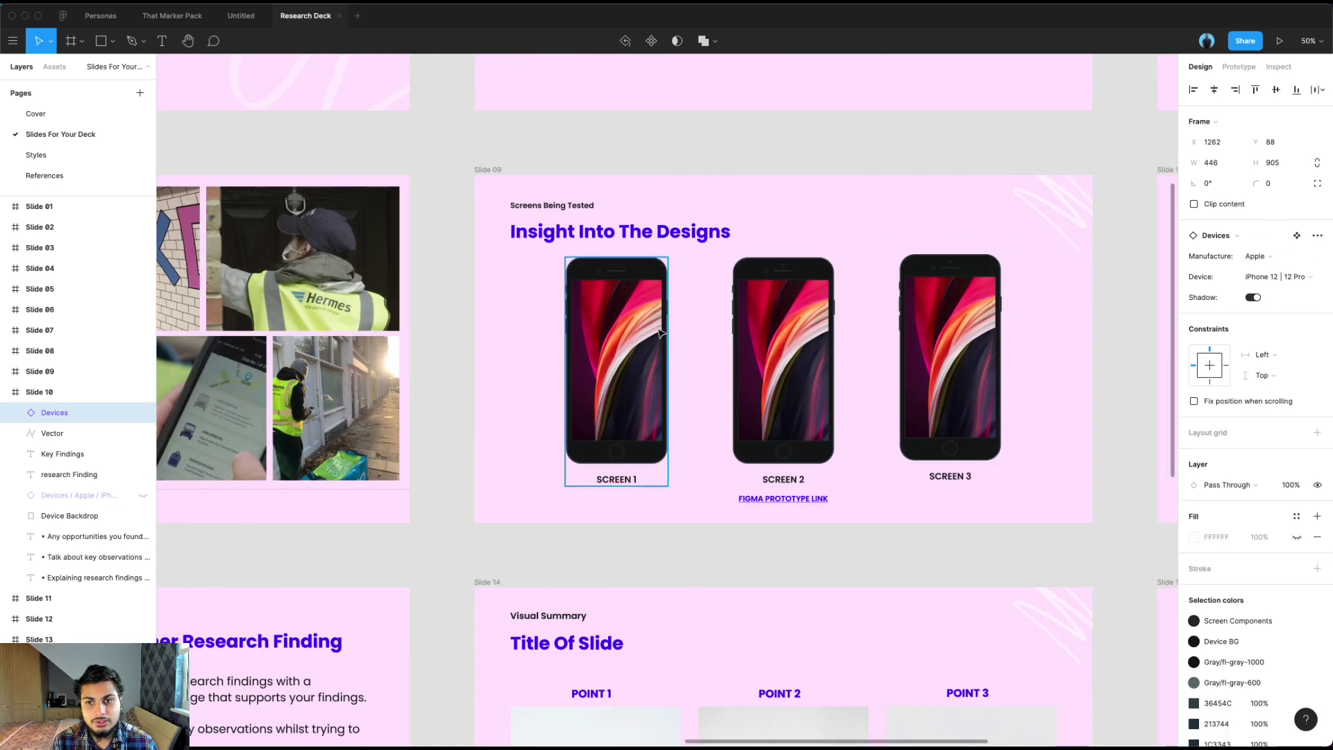
- Switch Slide 09's Screen 1 phone Manufacture to Google, then back to Apple, and deselect
double_click(644, 334)
left_click(1258, 256)
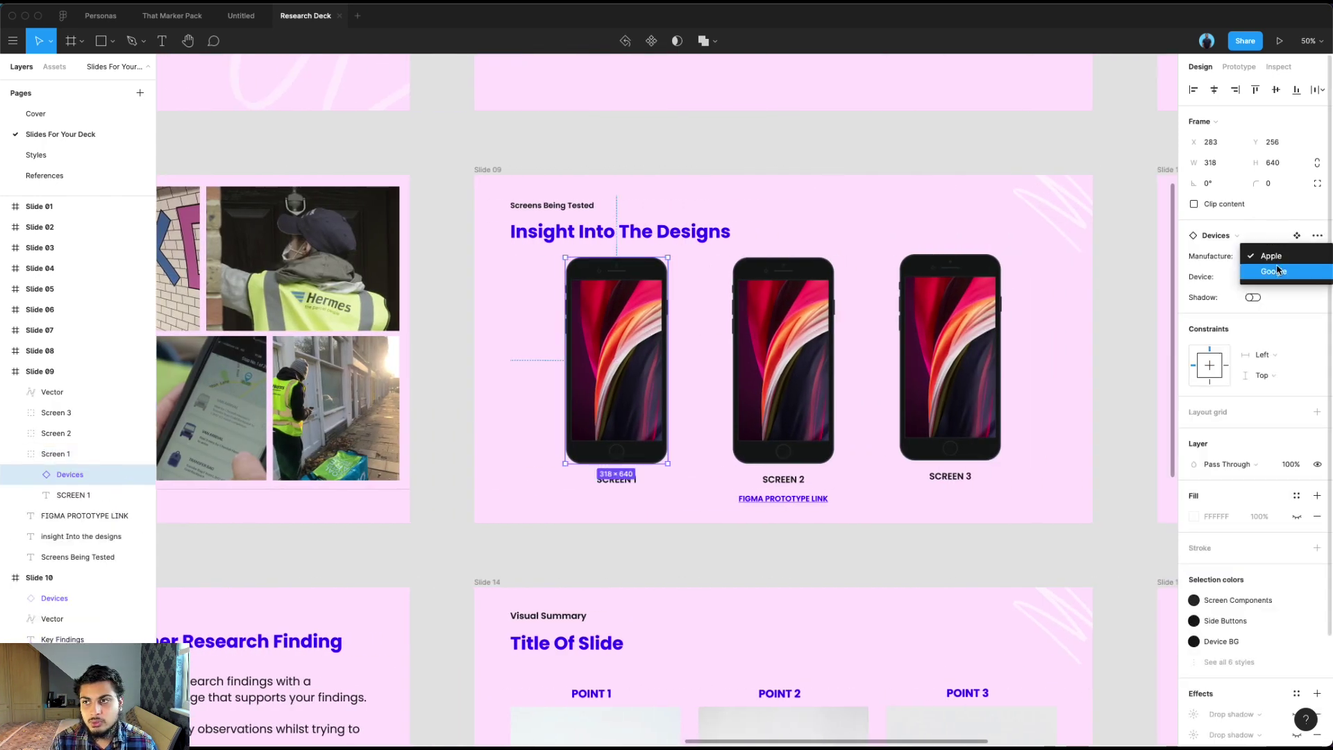
left_click(1276, 272)
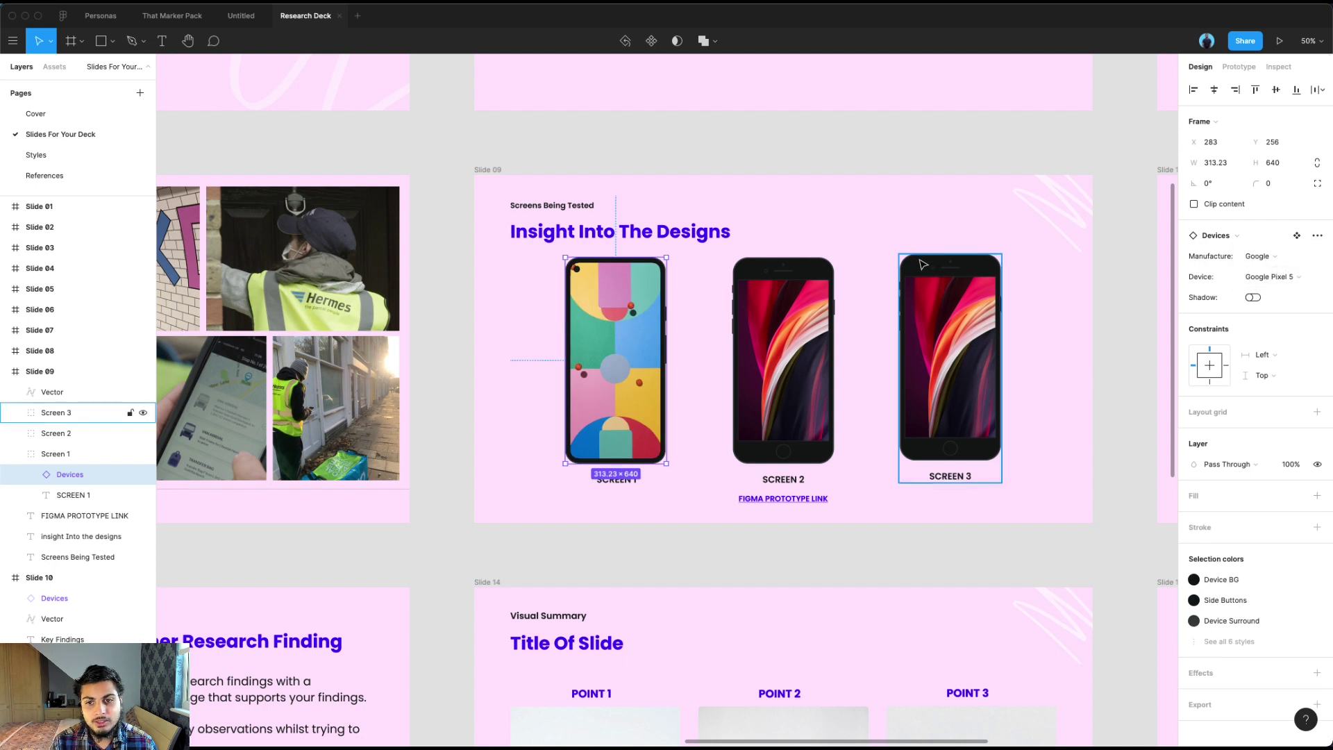
scroll(923, 264, "right", 5)
left_click(1258, 256)
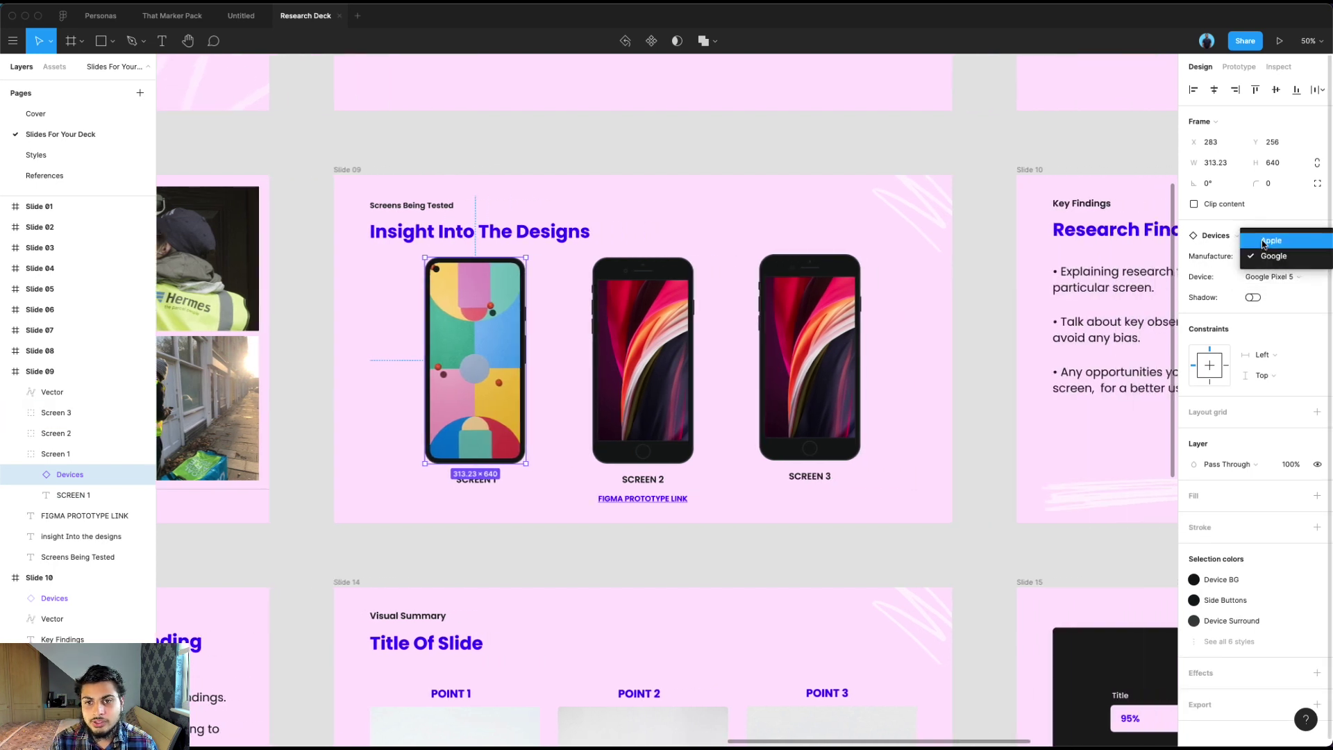
left_click(1235, 243)
left_click(411, 159)
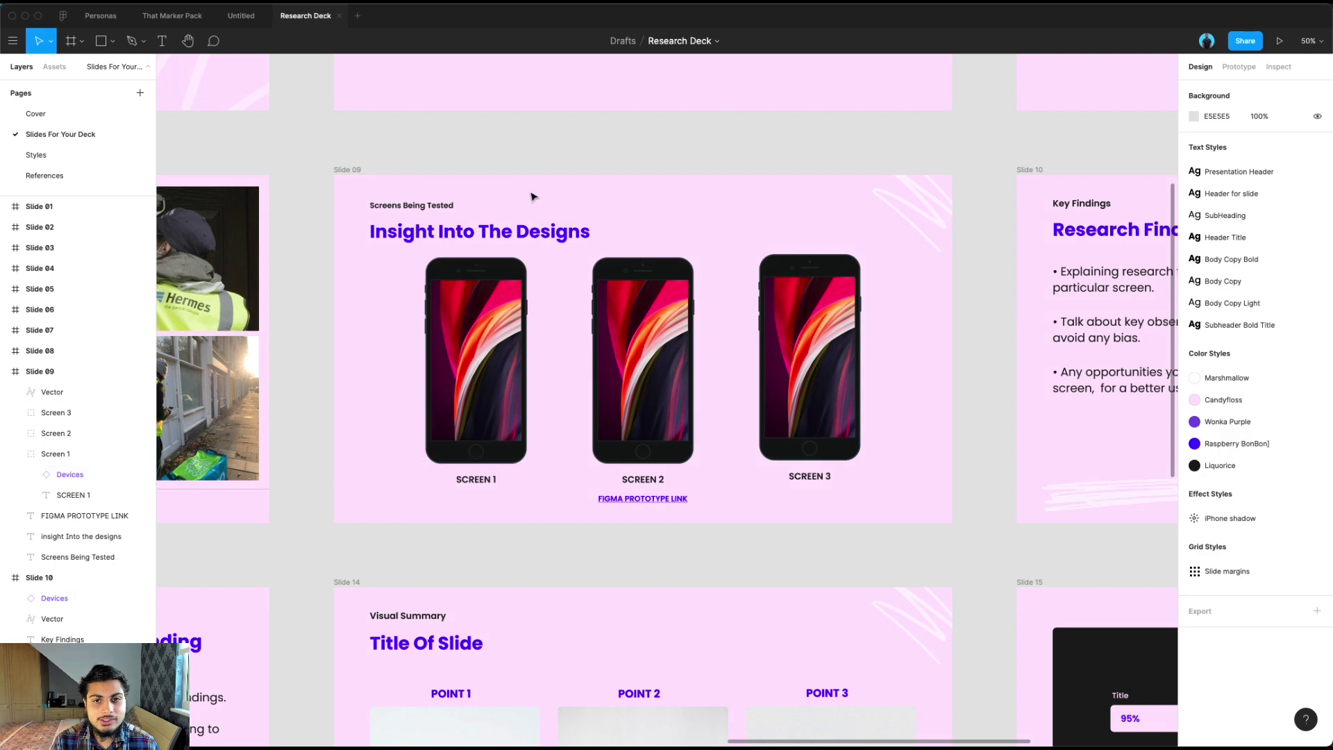
- Scroll down toward Slide 14 with the Insight Into The Designs and Visual Summary slides
scroll(532, 218, "down", 5)
scroll(534, 217, "up", 4)
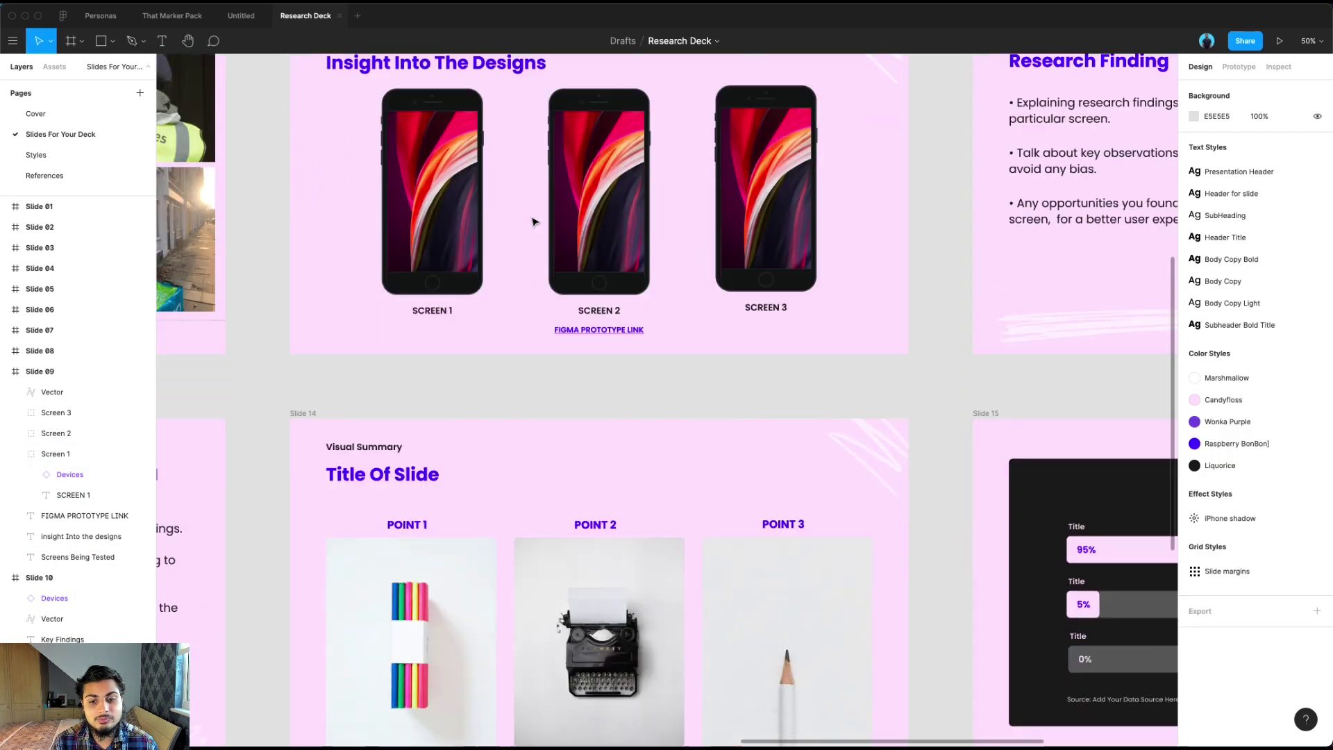